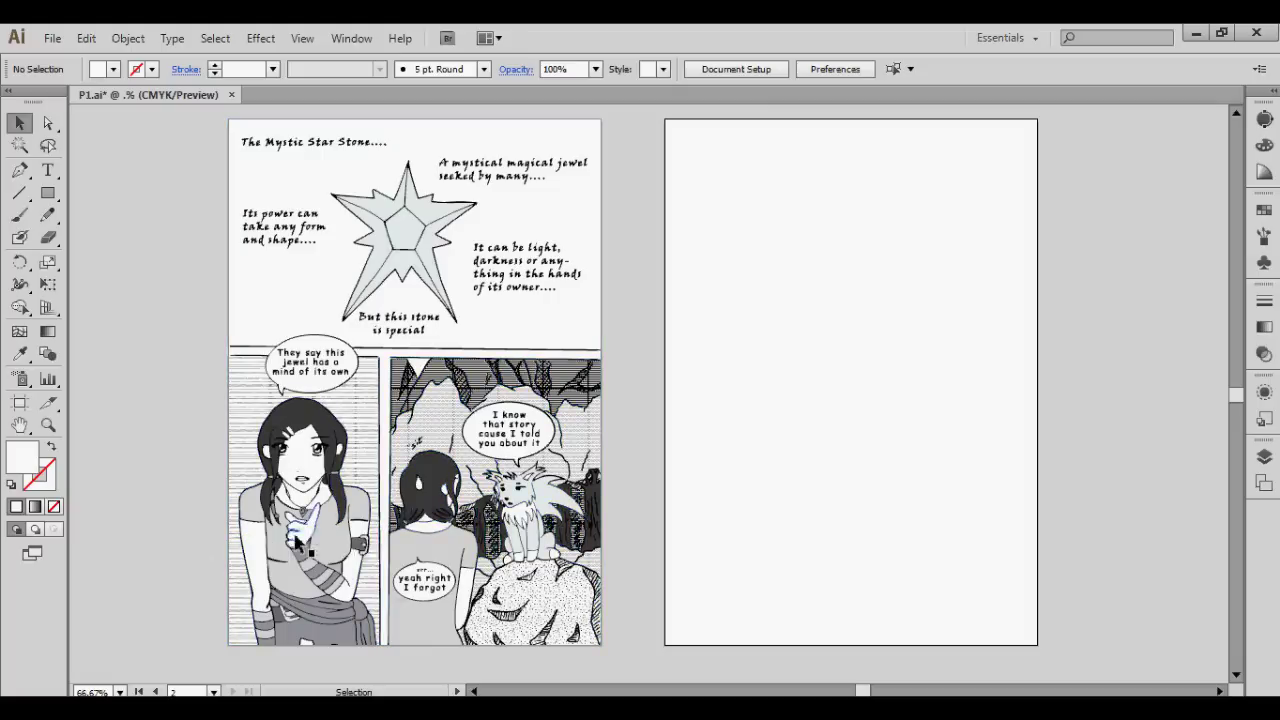
Add a new A4-sized artboard beside the blank one.
{"action": "left_click", "coordinate": [230, 543]}
{"action": "left_click_drag", "start_coordinate": [862, 690], "coordinate": [895, 690]}
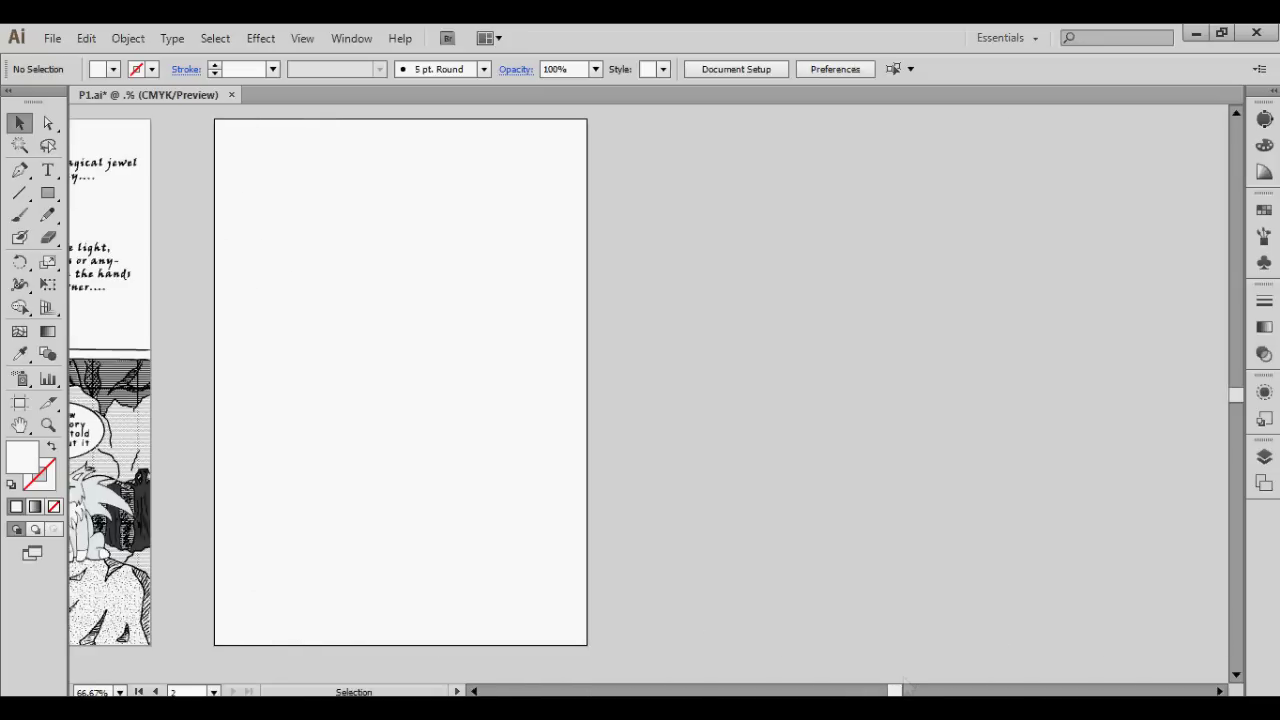
{"action": "key", "text": "shift+o"}
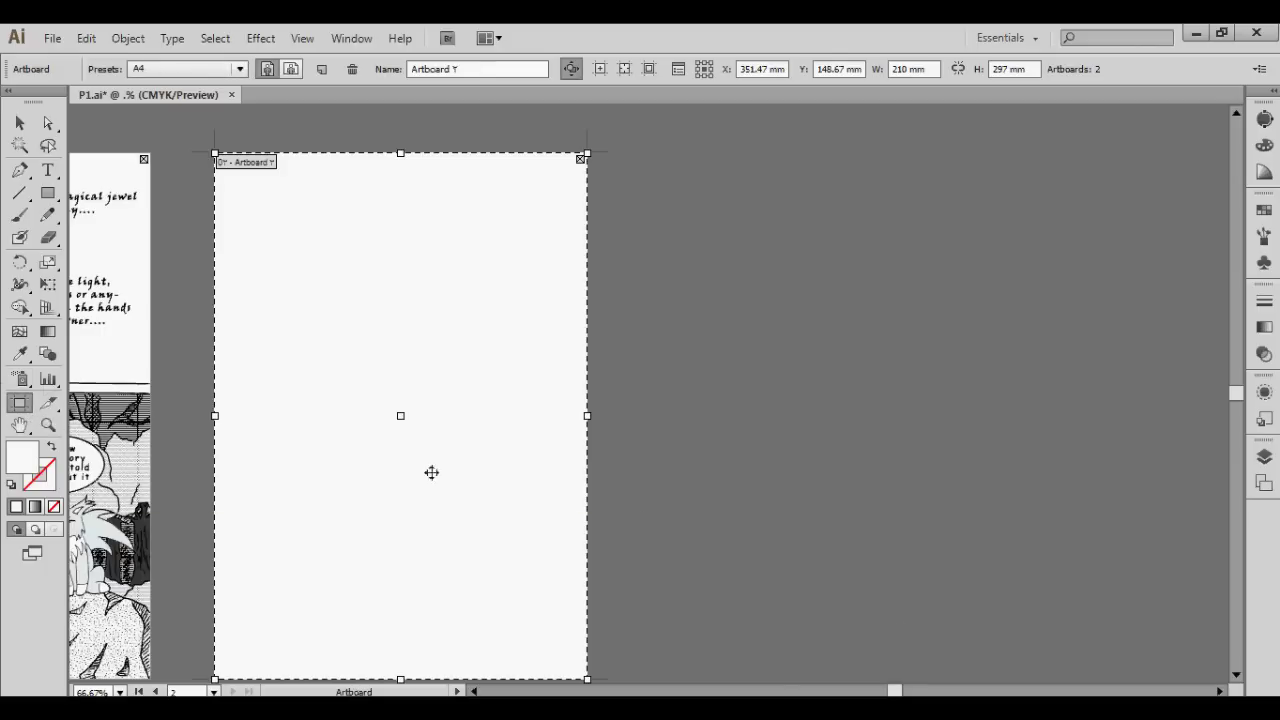
{"action": "left_click_drag", "start_coordinate": [706, 155], "coordinate": [1110, 588]}
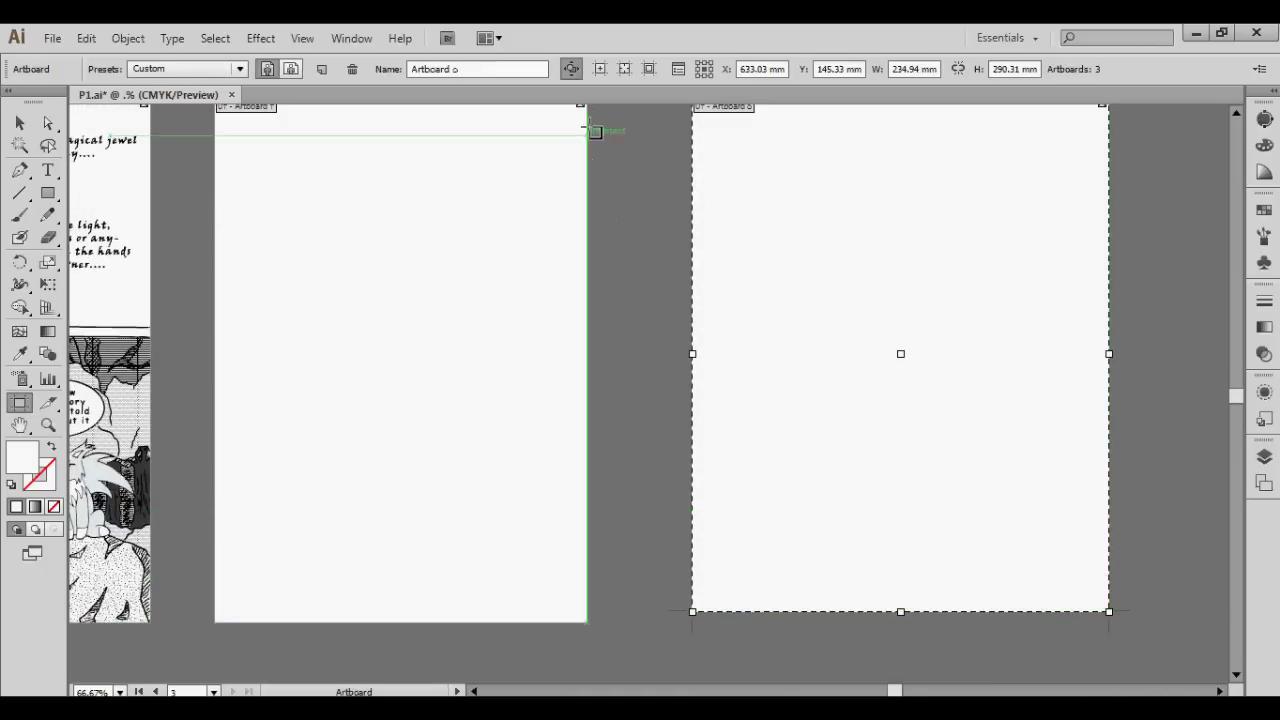
{"action": "left_click", "coordinate": [678, 68]}
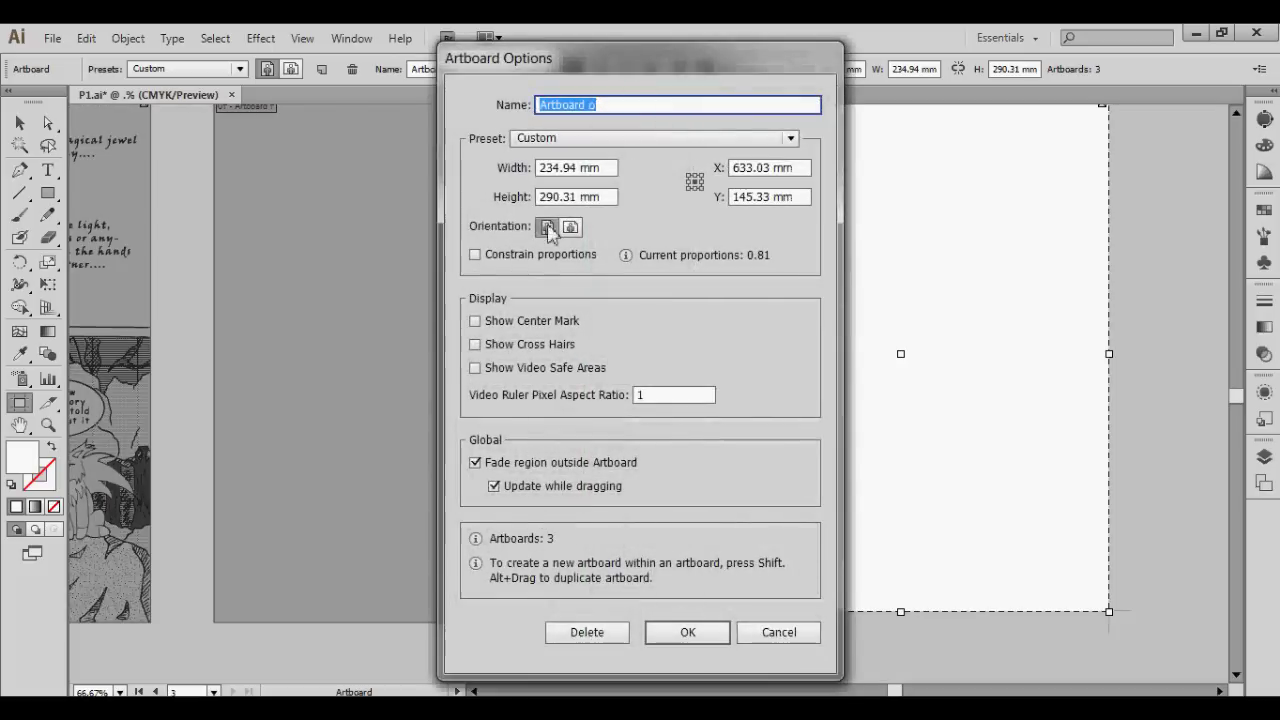
{"action": "left_click", "coordinate": [568, 142]}
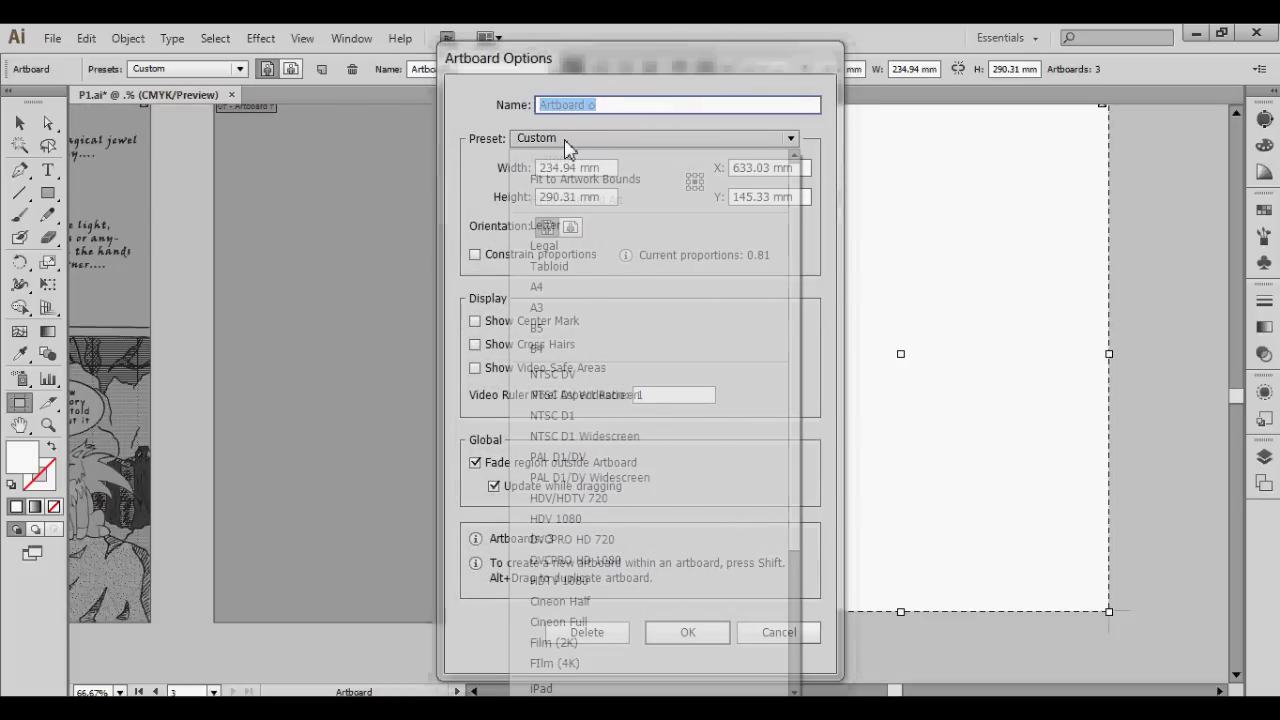
{"action": "left_click", "coordinate": [580, 288]}
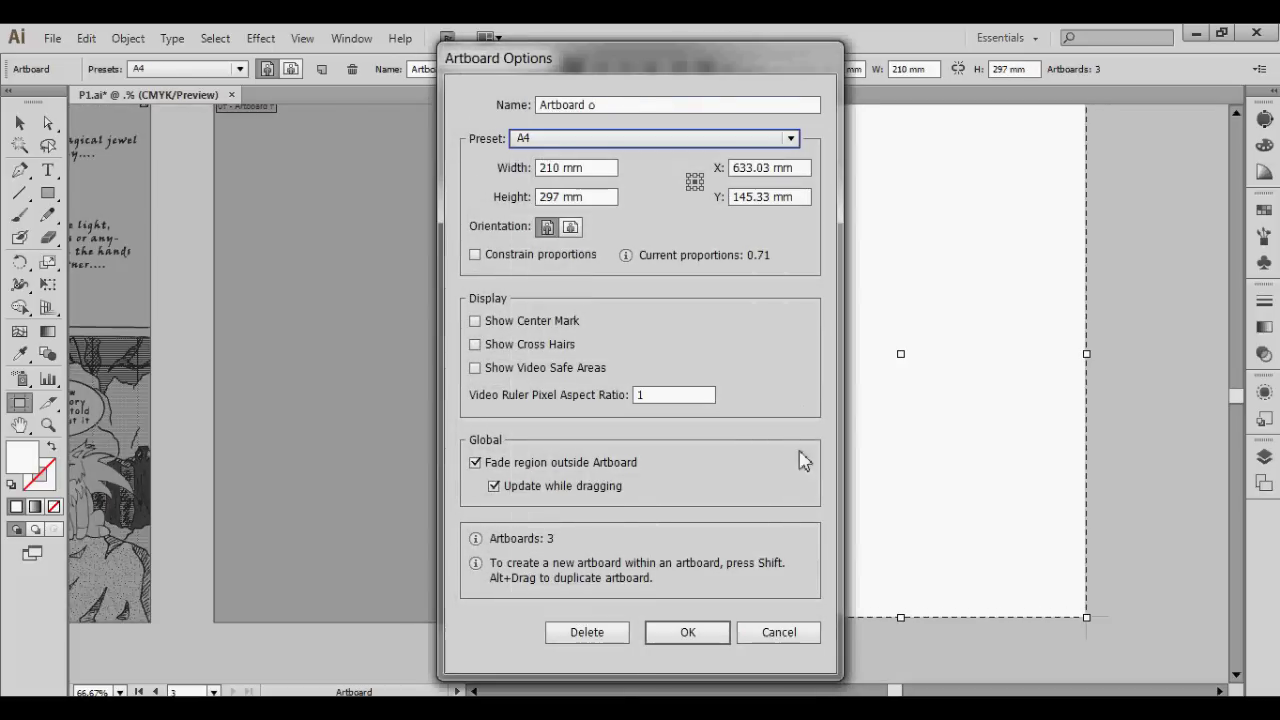
{"action": "left_click", "coordinate": [697, 632]}
Delete the extra artboard and leave artboard editing for the Selection tool.
{"action": "scroll", "coordinate": [800, 380], "scroll_direction": "up", "scroll_amount": 2}
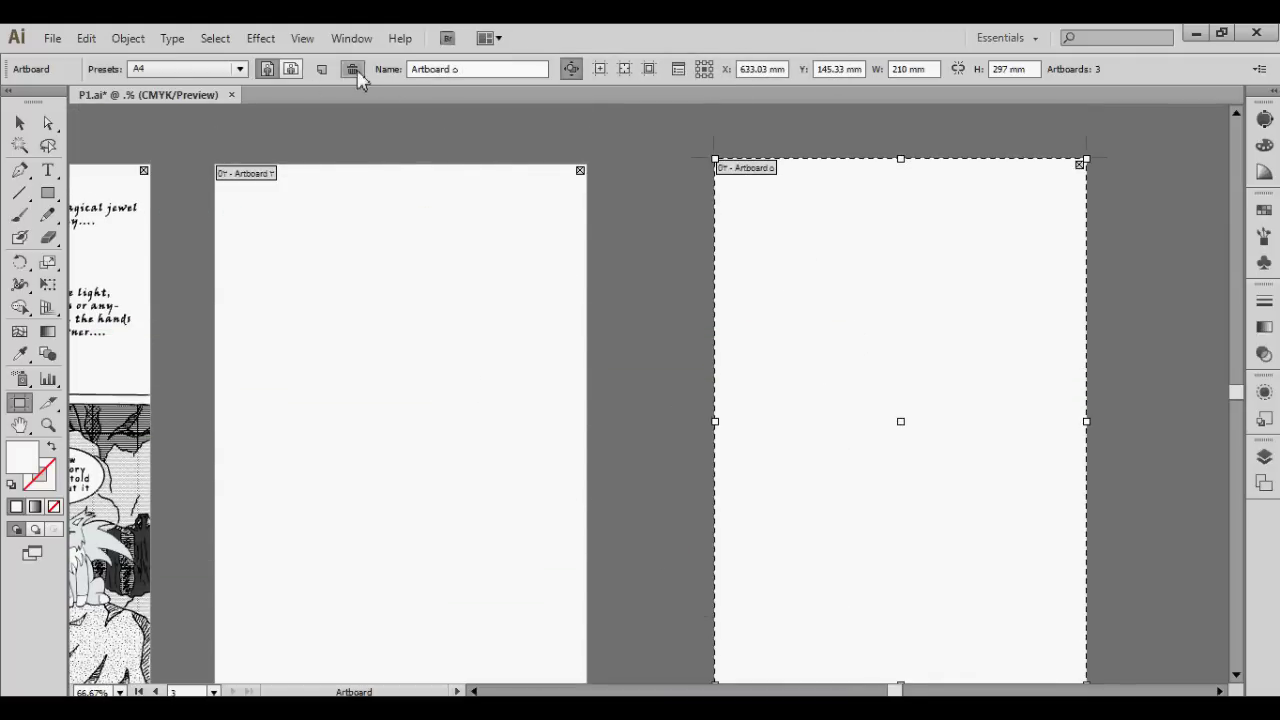
{"action": "left_click", "coordinate": [352, 69]}
{"action": "scroll", "coordinate": [941, 690], "scroll_direction": "left", "scroll_amount": 5}
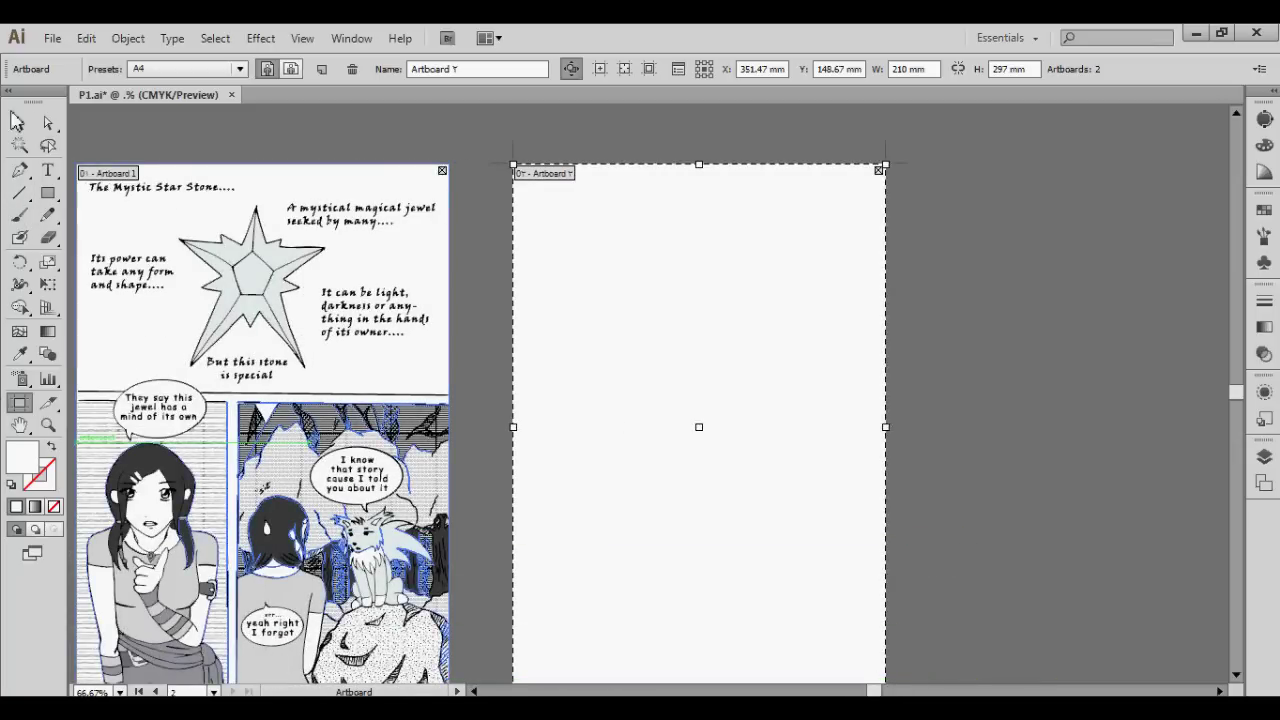
{"action": "left_click", "coordinate": [19, 122]}
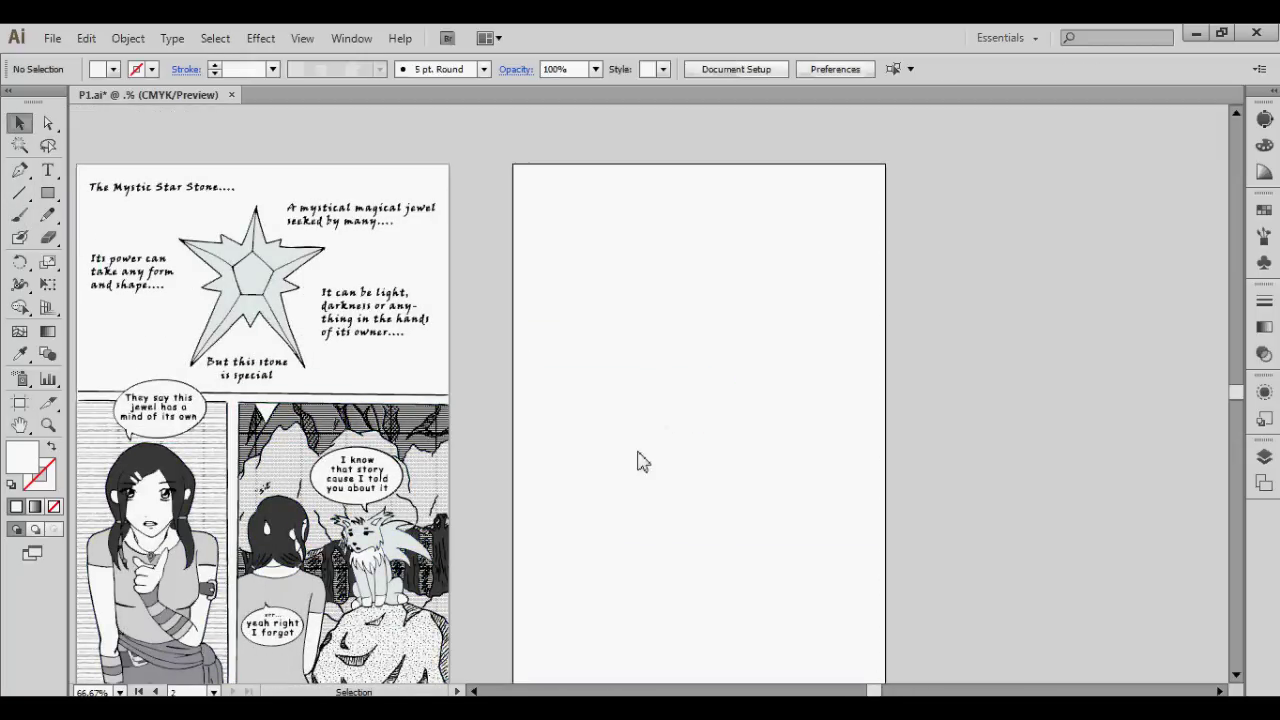
{"action": "scroll", "coordinate": [649, 440], "scroll_direction": "down", "scroll_amount": 3}
{"action": "scroll", "coordinate": [670, 445], "scroll_direction": "up", "scroll_amount": 2}
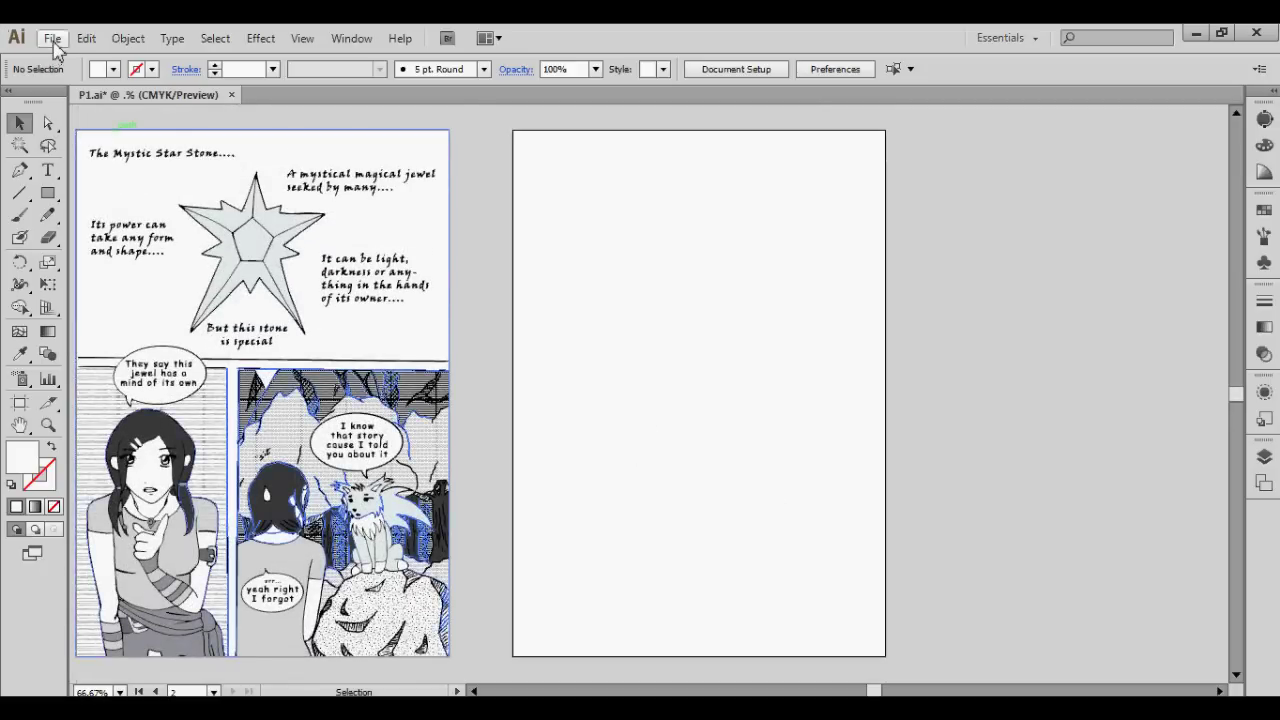
Place P2 Raw as a linked image and align it with the blank artboard.
{"action": "left_click", "coordinate": [52, 38]}
{"action": "left_click", "coordinate": [91, 370]}
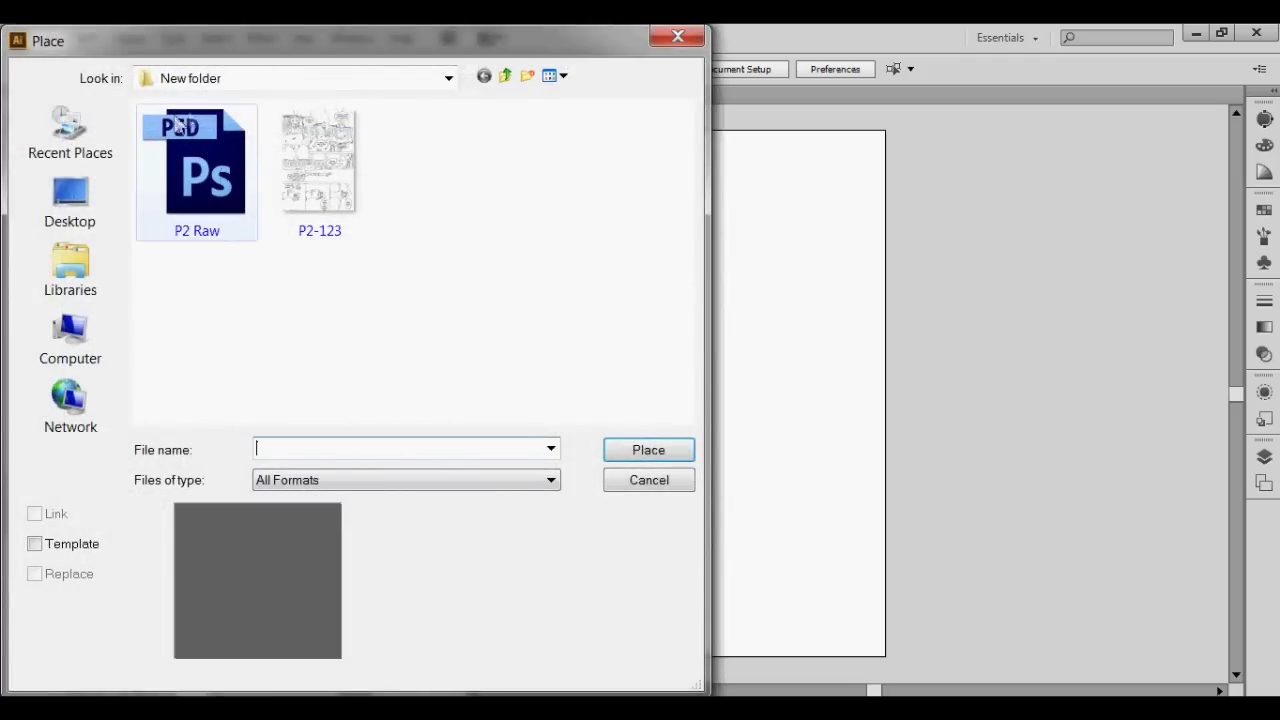
{"action": "left_click", "coordinate": [230, 235]}
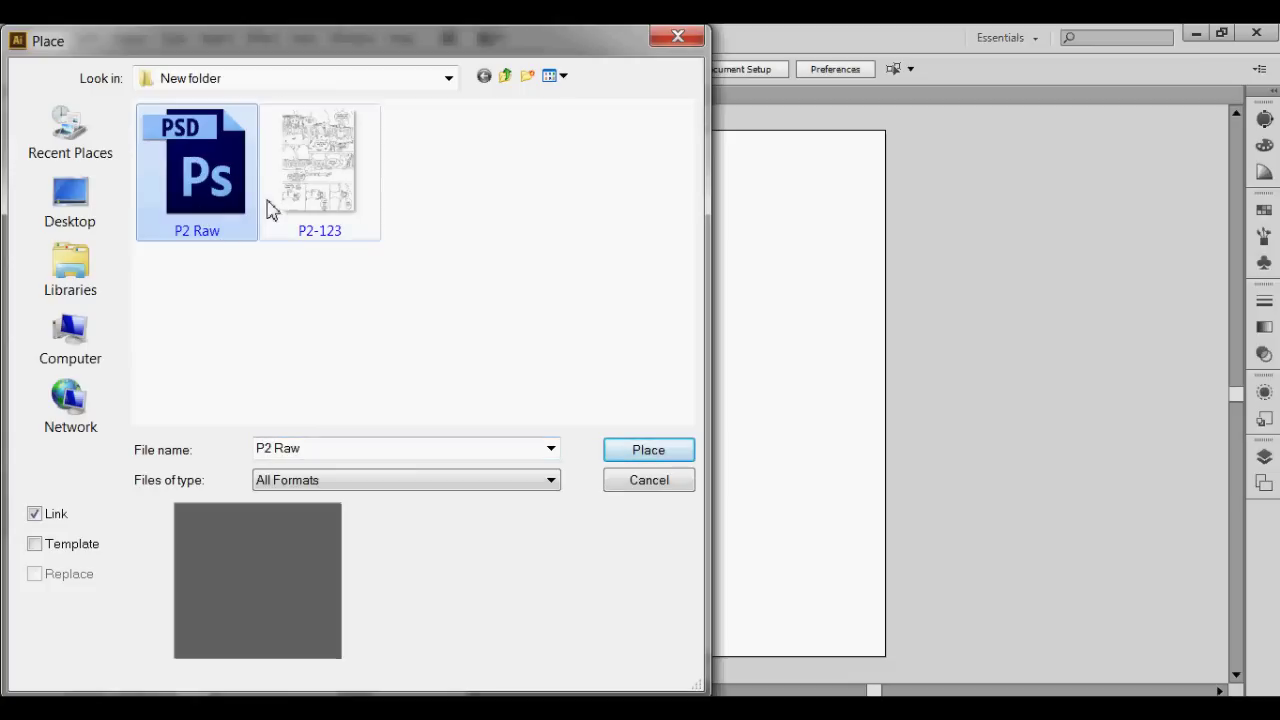
{"action": "double_click", "coordinate": [209, 173]}
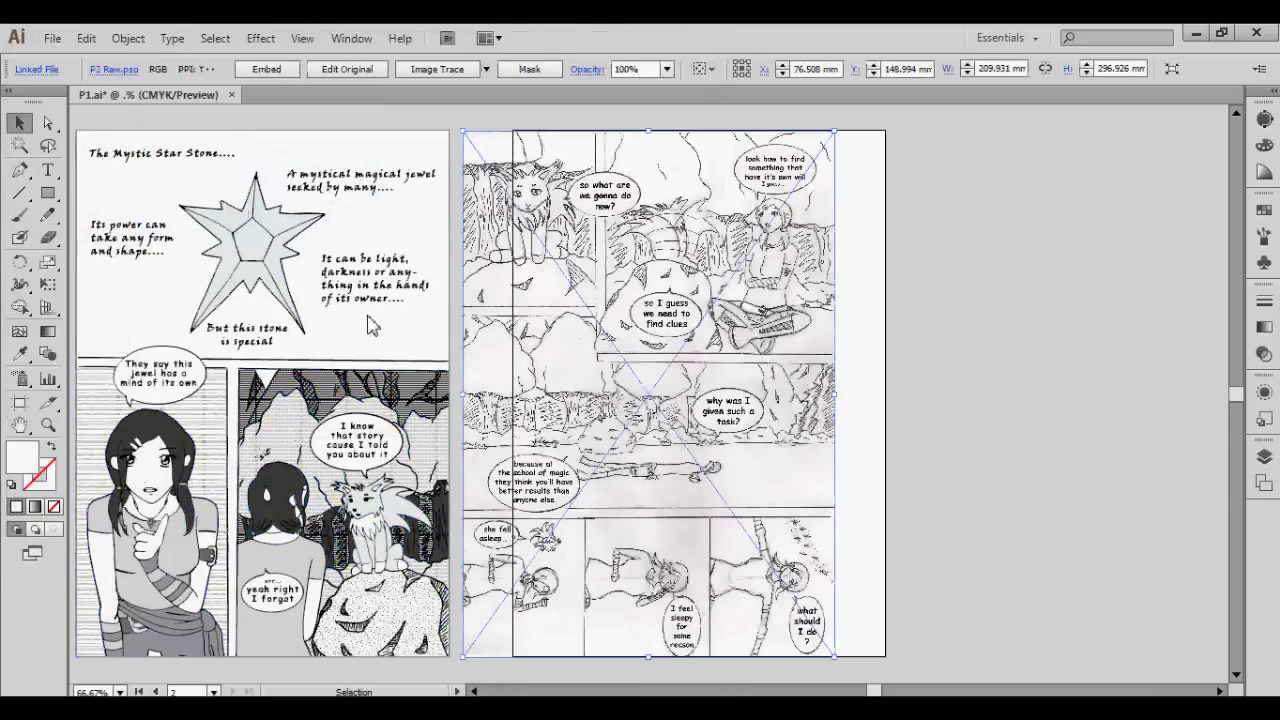
{"action": "left_click_drag", "start_coordinate": [547, 391], "coordinate": [593, 398]}
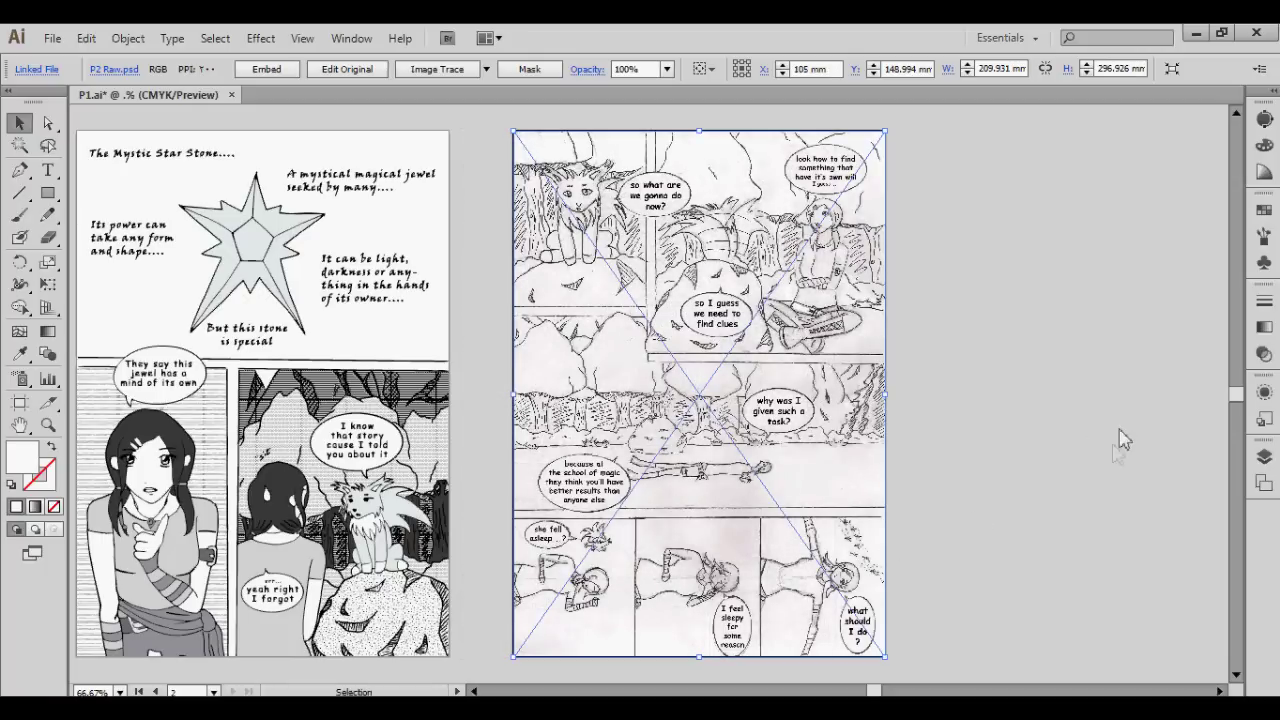
Trace the P2 Raw scan with the Sketched Art preset from the Image Trace panel.
{"action": "left_click", "coordinate": [1265, 122]}
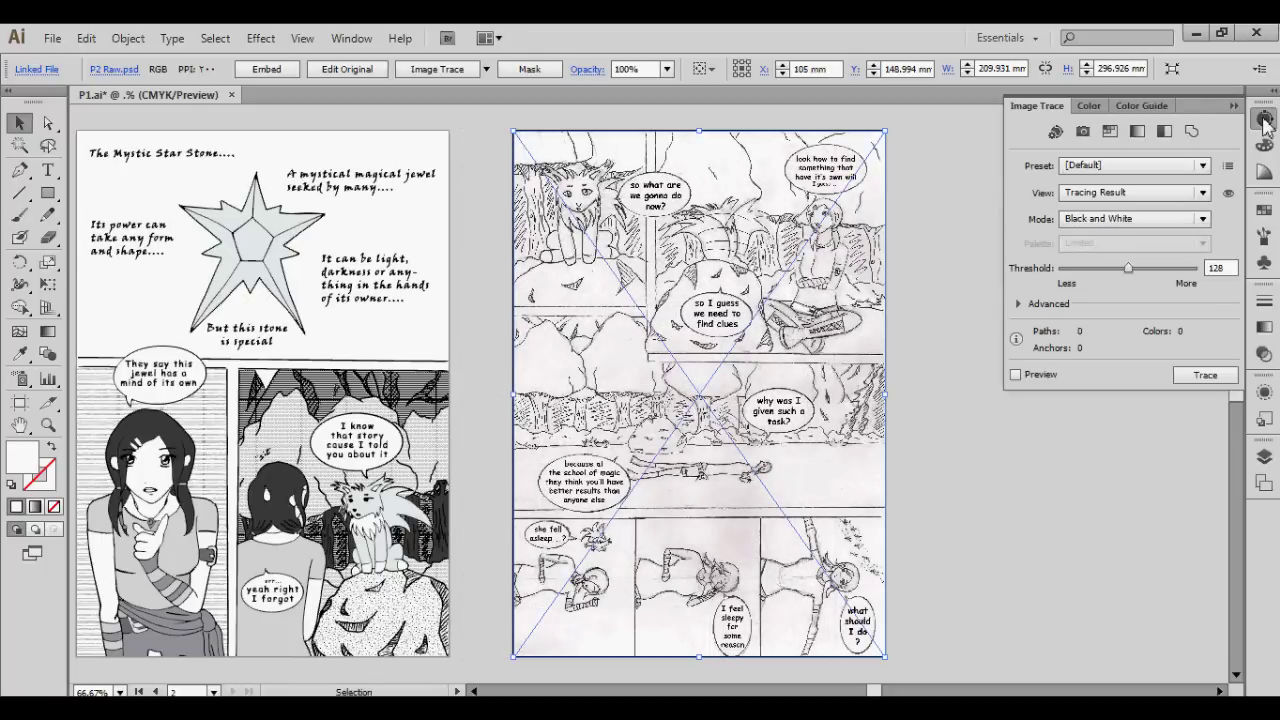
{"action": "left_click", "coordinate": [1265, 122]}
{"action": "left_click", "coordinate": [351, 38]}
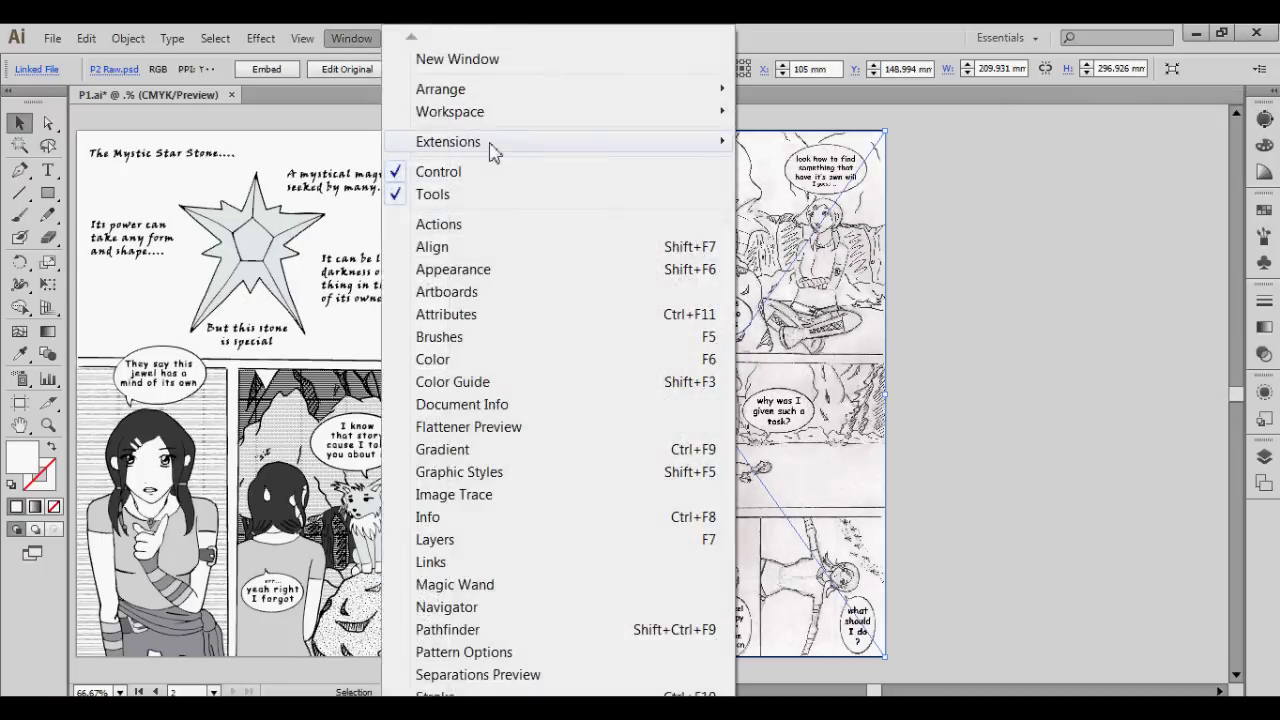
{"action": "scroll", "coordinate": [558, 360], "scroll_direction": "down", "scroll_amount": 5}
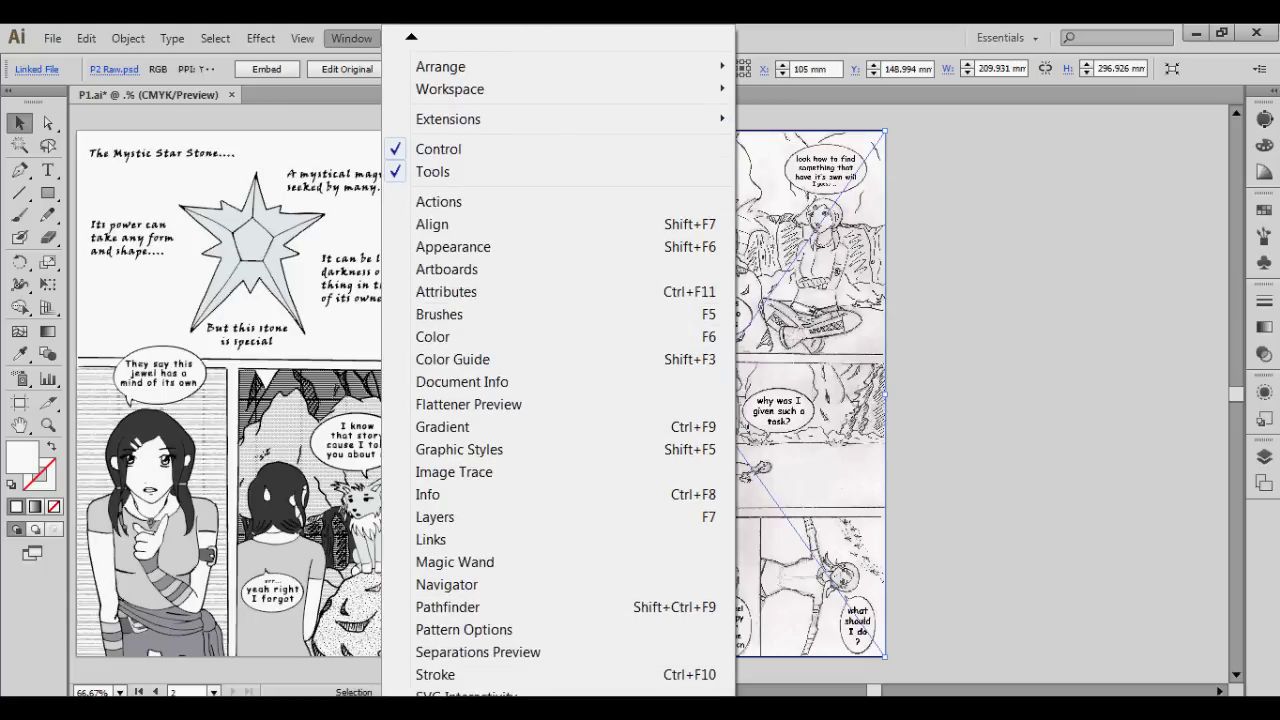
{"action": "scroll", "coordinate": [558, 360], "scroll_direction": "down", "scroll_amount": 2}
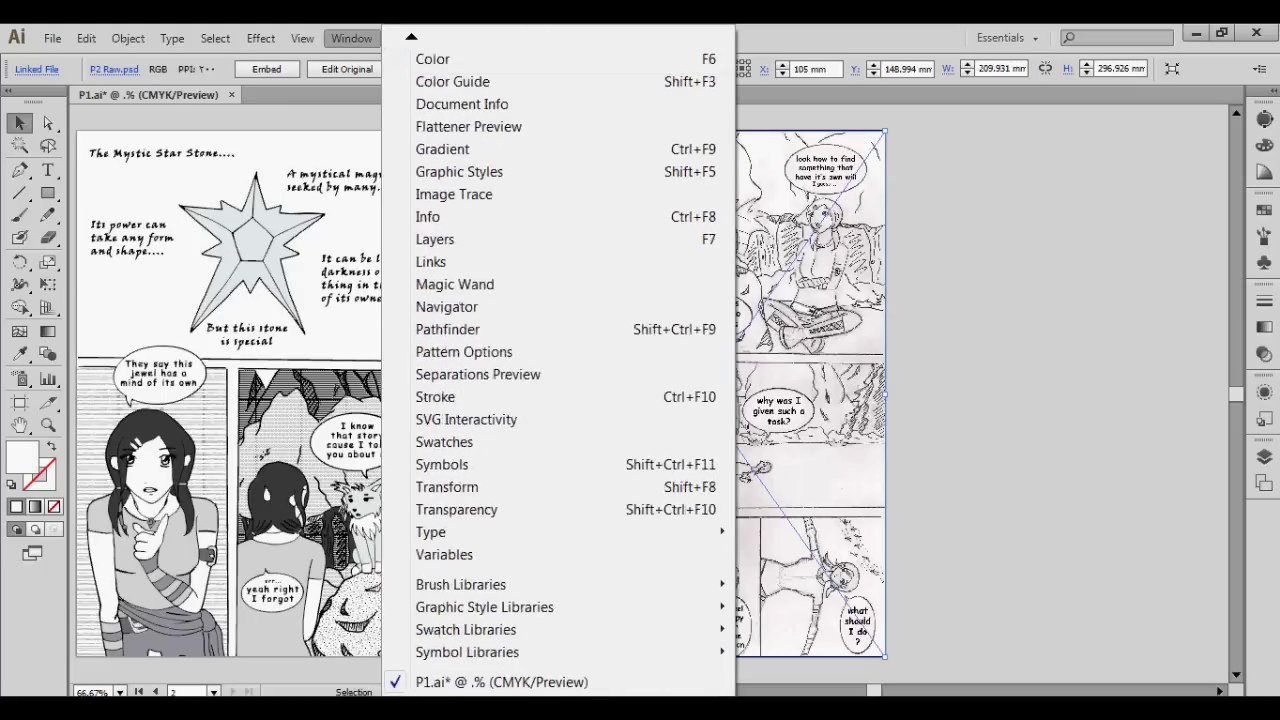
{"action": "scroll", "coordinate": [452, 47], "scroll_direction": "up", "scroll_amount": 1}
{"action": "scroll", "coordinate": [450, 47], "scroll_direction": "up", "scroll_amount": 10}
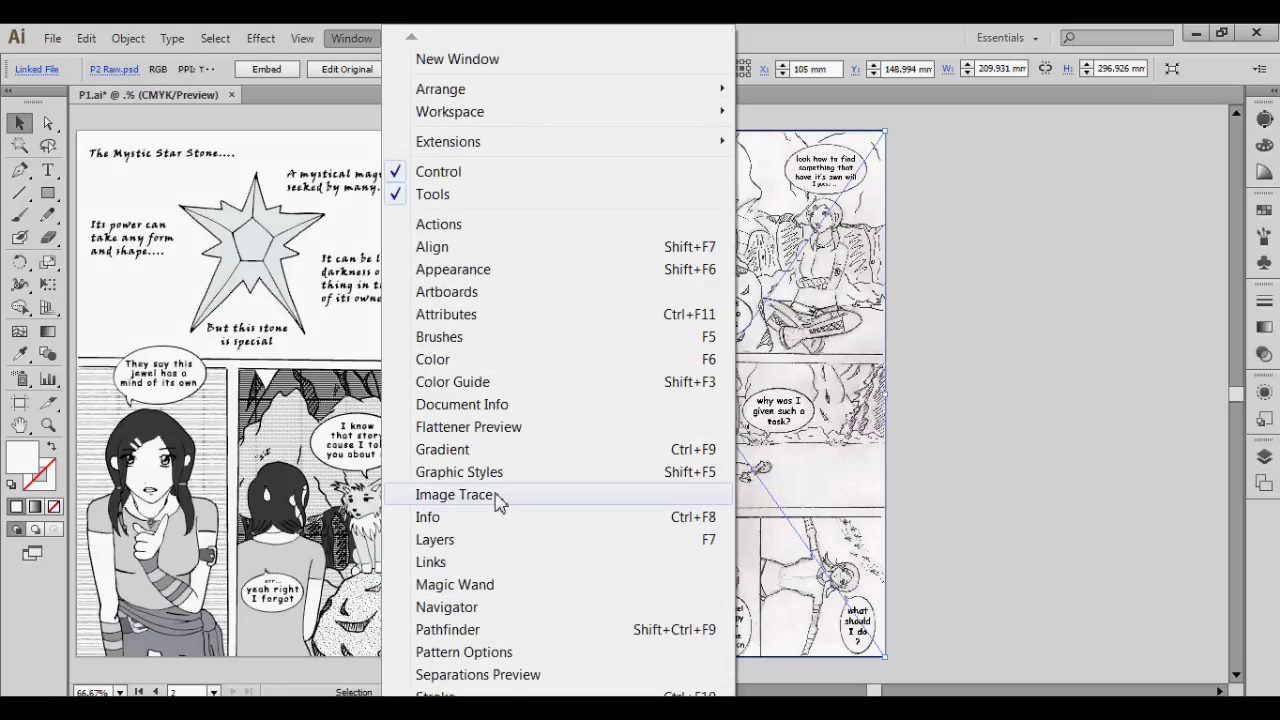
{"action": "left_click", "coordinate": [1266, 120]}
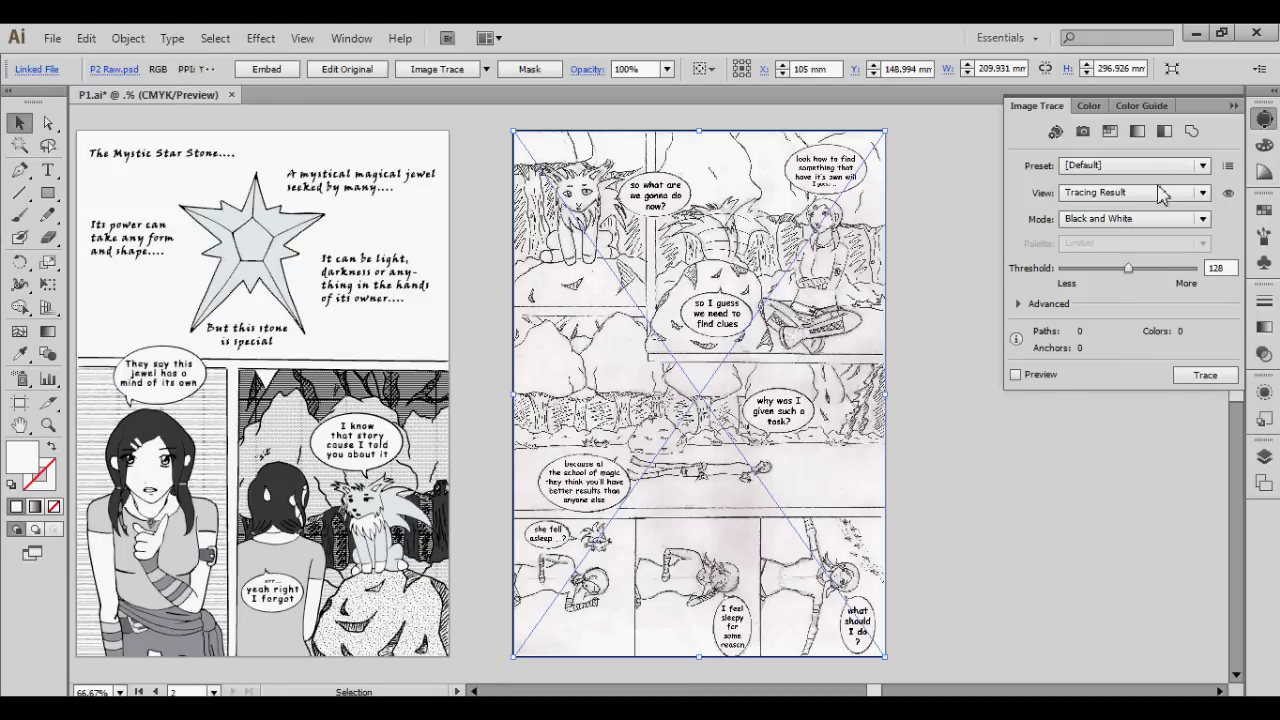
{"action": "left_click", "coordinate": [1150, 165]}
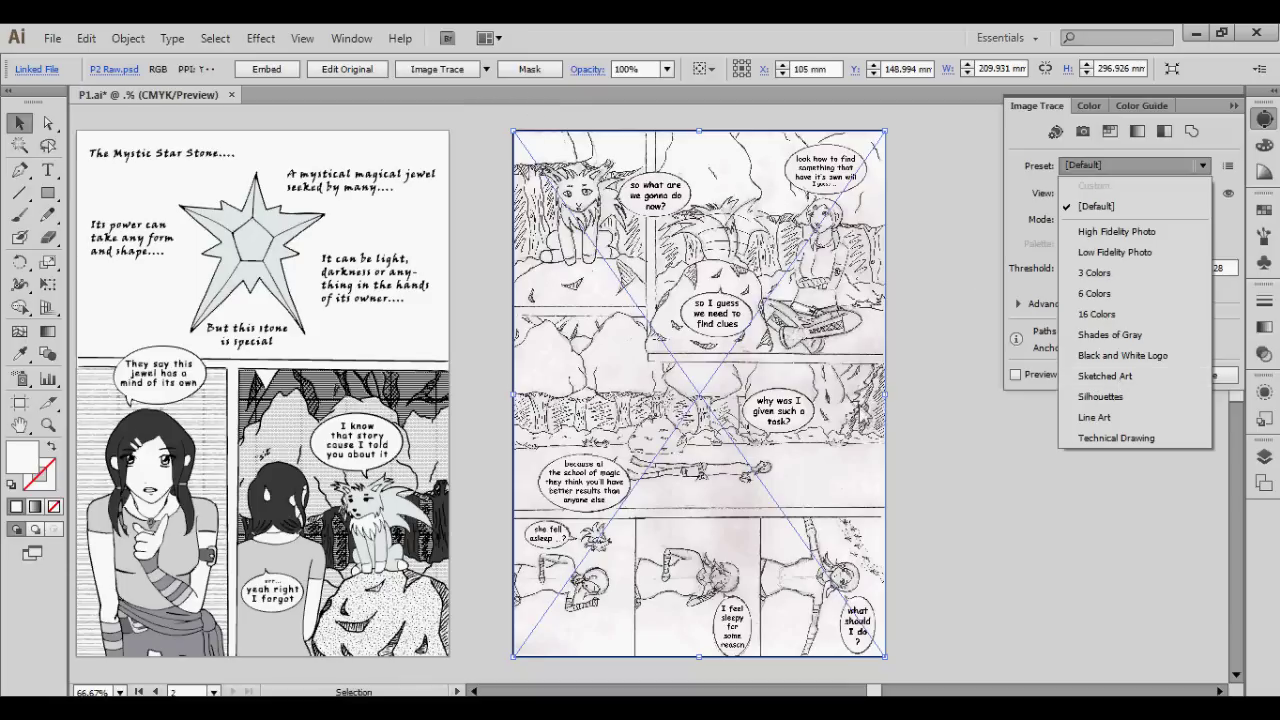
{"action": "left_click", "coordinate": [1102, 377]}
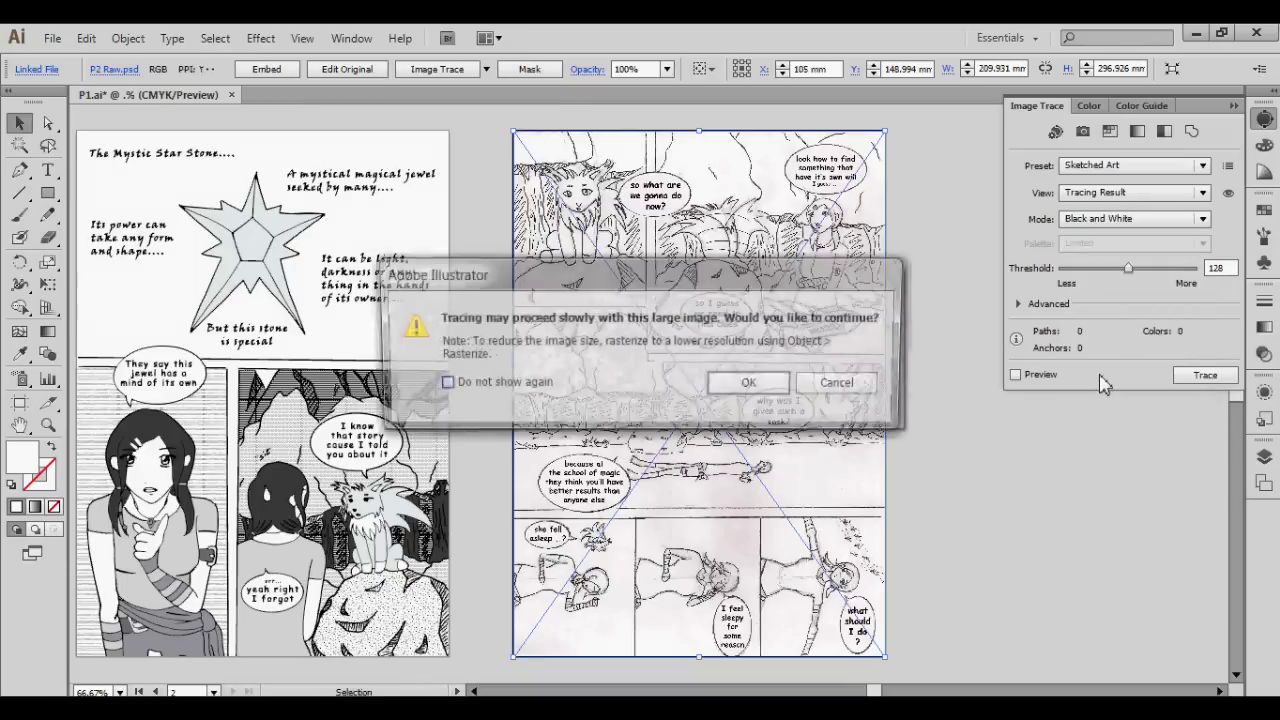
Accept the slow-tracing warning, then zoom in to inspect the traced lines.
{"action": "left_click", "coordinate": [748, 382]}
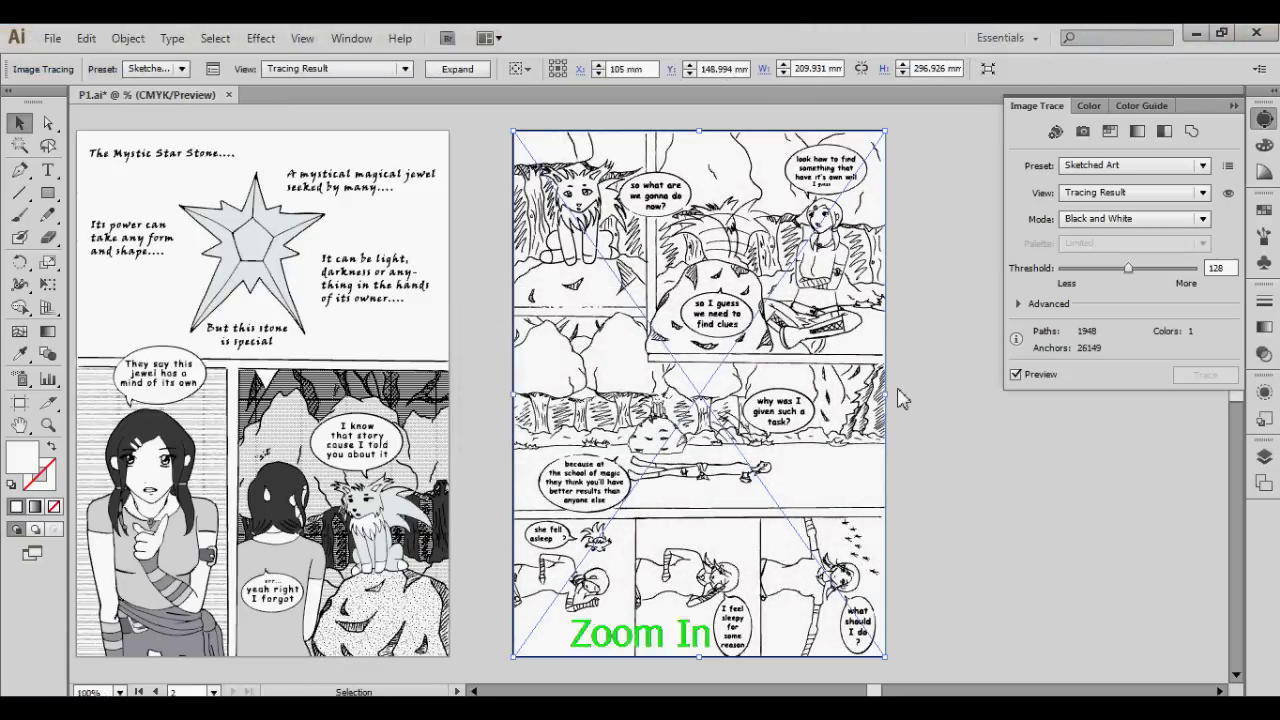
{"action": "key", "text": "ctrl+plus"}
{"action": "key", "text": "ctrl+plus"}
{"action": "scroll", "coordinate": [898, 398], "scroll_direction": "up", "scroll_amount": 5}
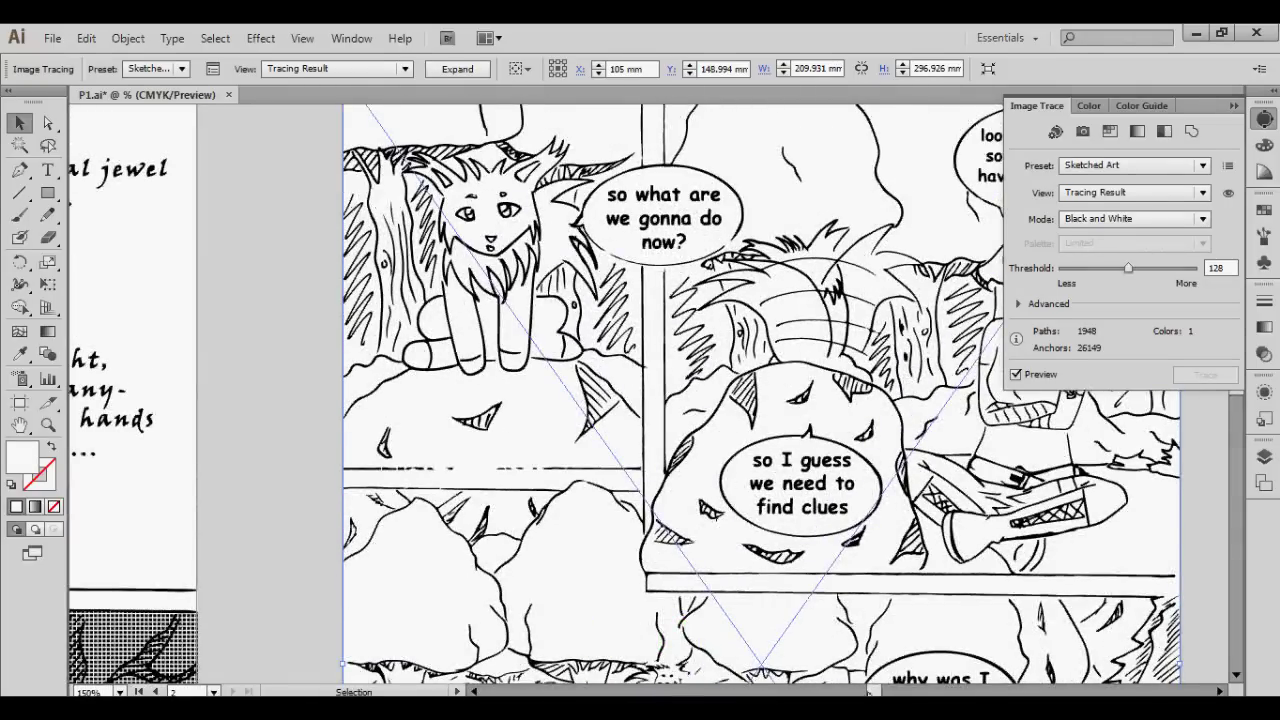
{"action": "scroll", "coordinate": [625, 400], "scroll_direction": "right", "scroll_amount": 3}
{"action": "scroll", "coordinate": [625, 400], "scroll_direction": "down", "scroll_amount": 1}
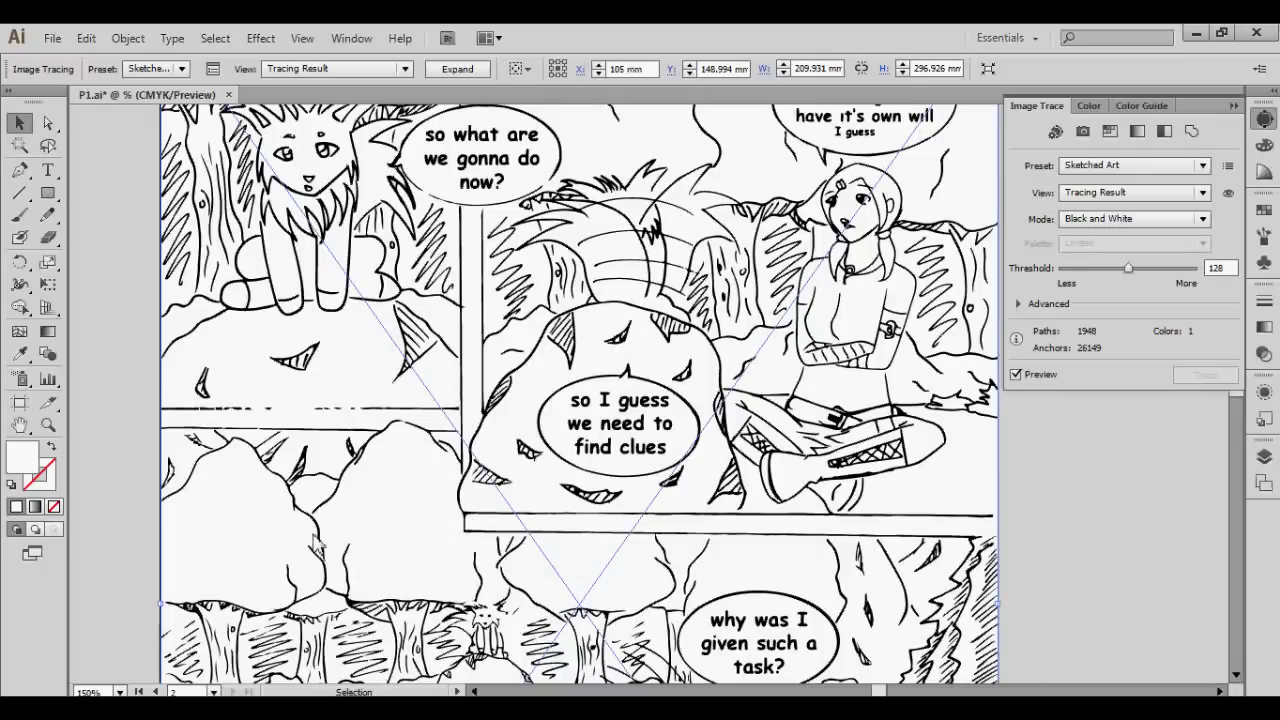
Switch the Image Trace preset to High Fidelity Photo.
{"action": "left_click", "coordinate": [1106, 166]}
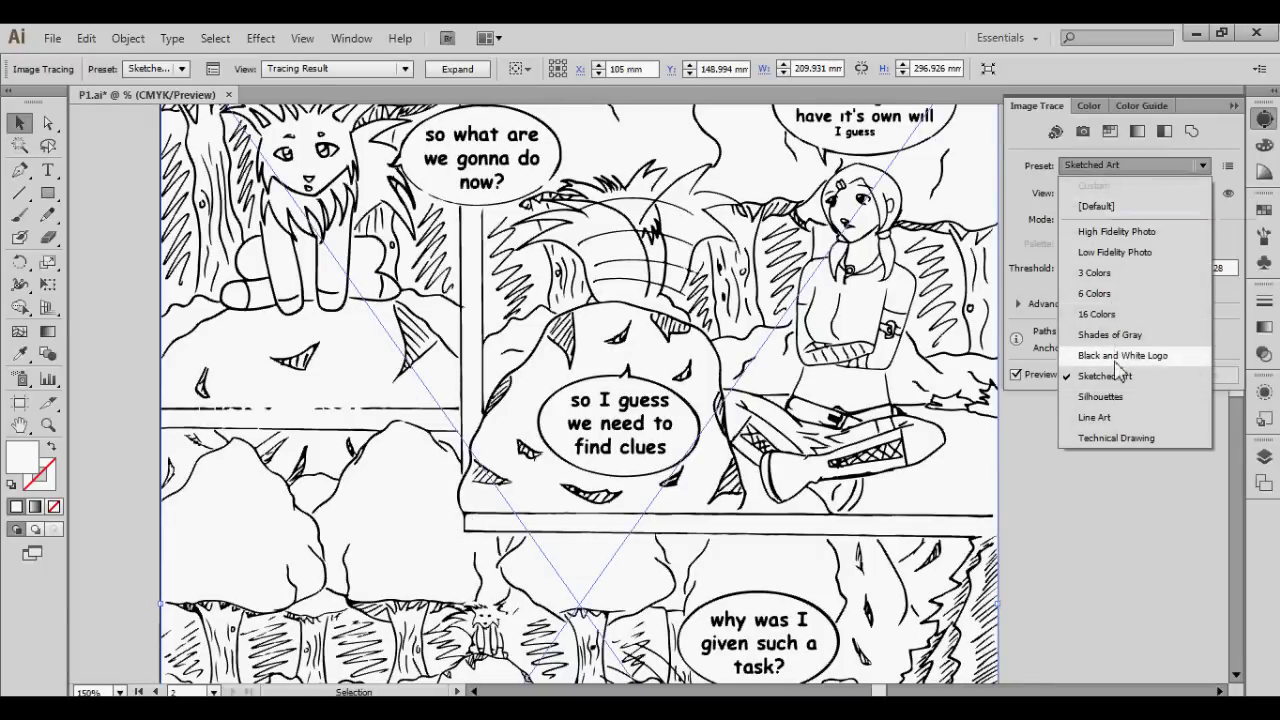
{"action": "left_click", "coordinate": [1112, 231]}
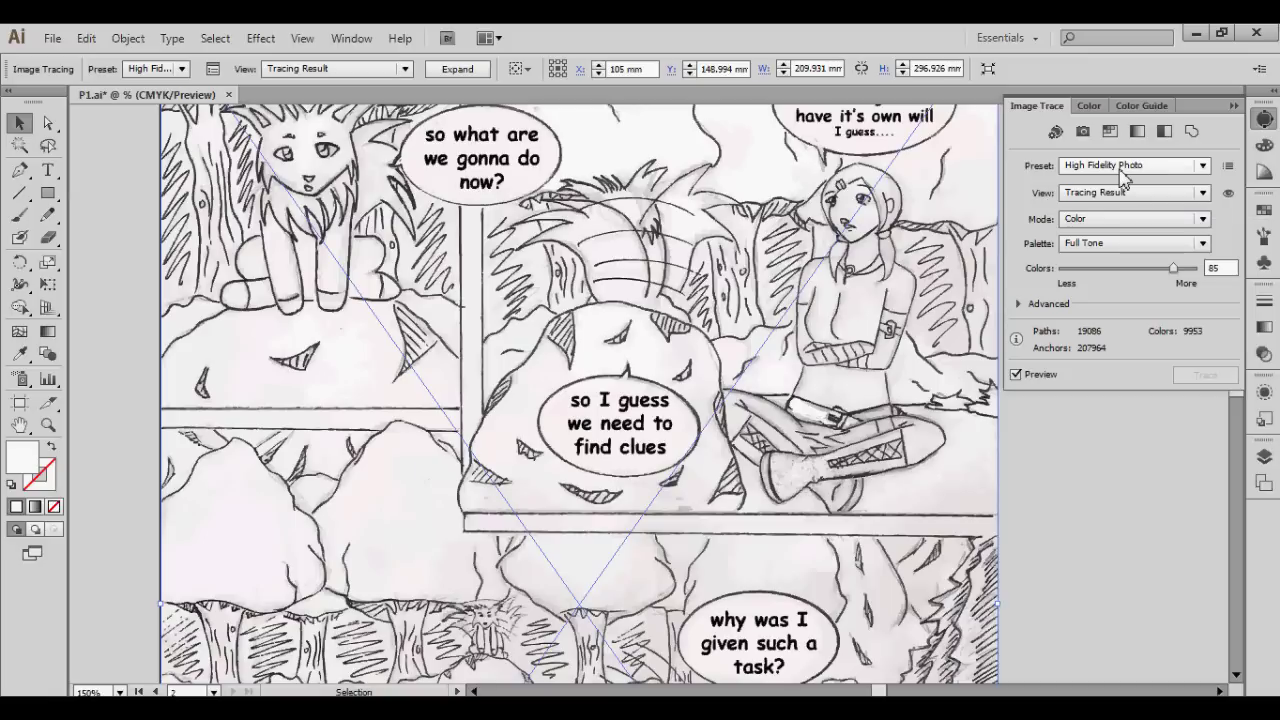
Set the trace Mode to Black and White with Threshold 160, then select the traced artwork.
{"action": "left_click", "coordinate": [1122, 226]}
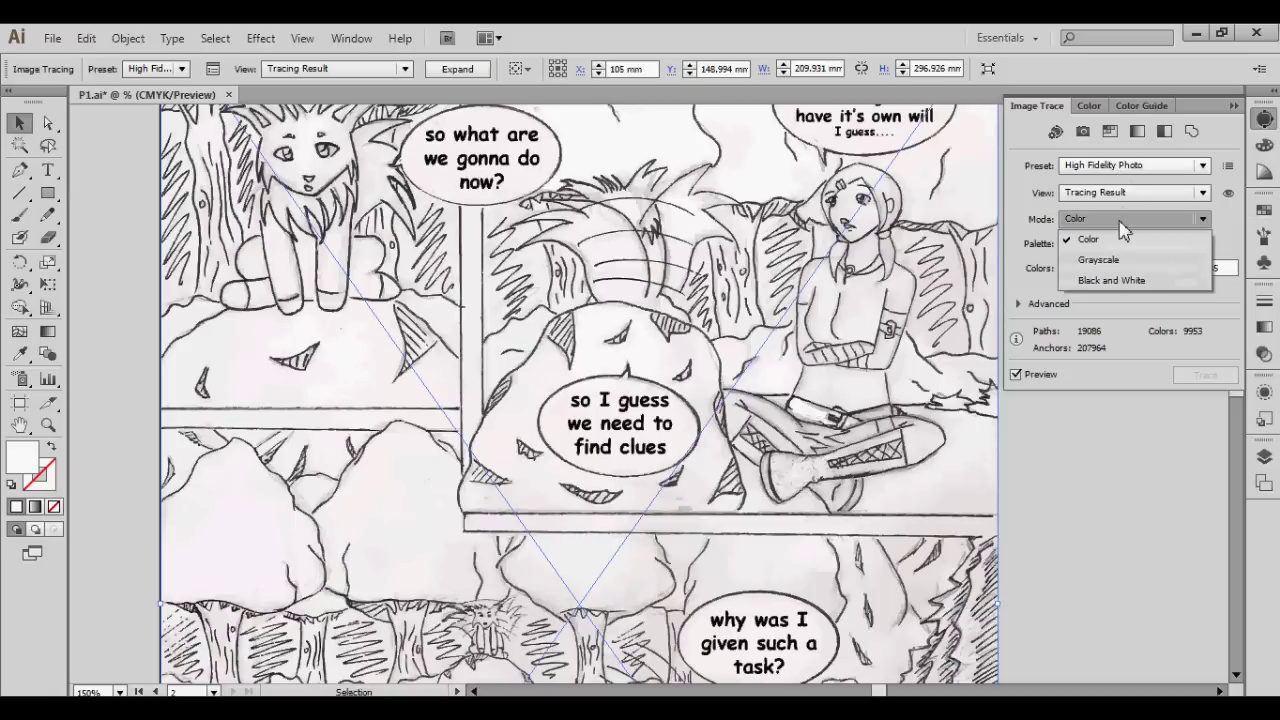
{"action": "left_click", "coordinate": [1127, 284]}
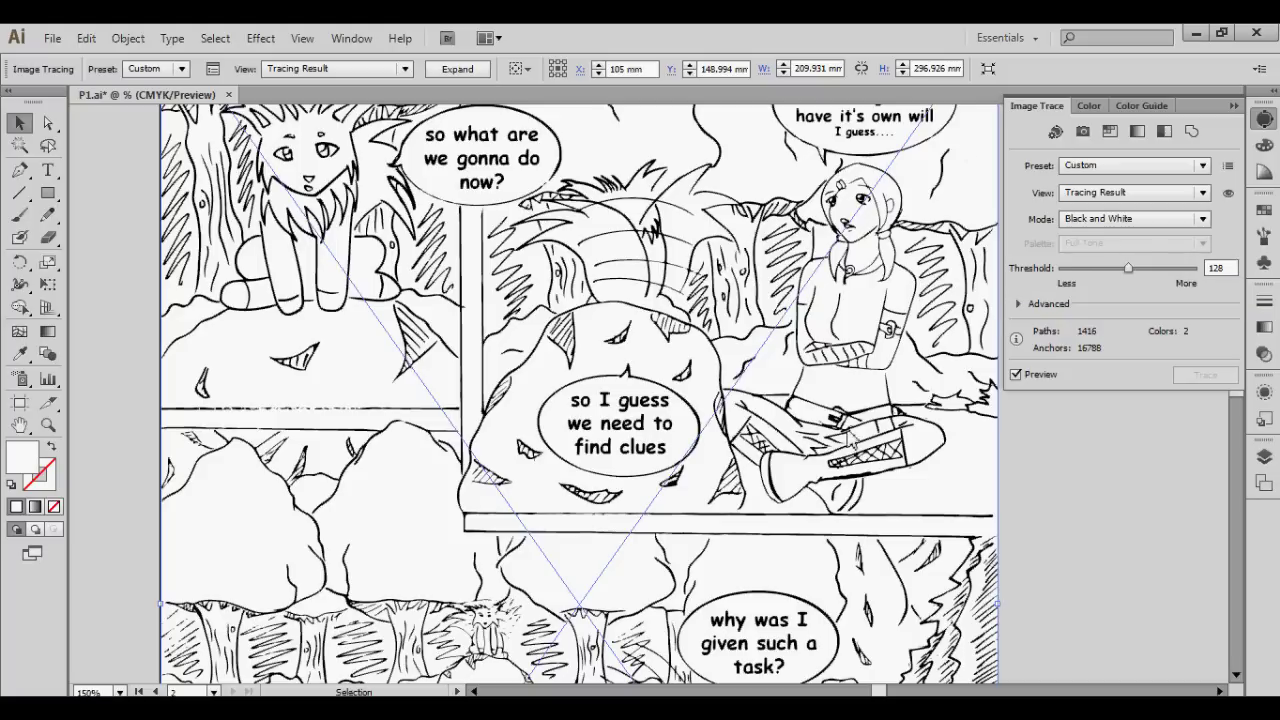
{"action": "left_click", "coordinate": [1216, 268]}
{"action": "type", "text": "160"}
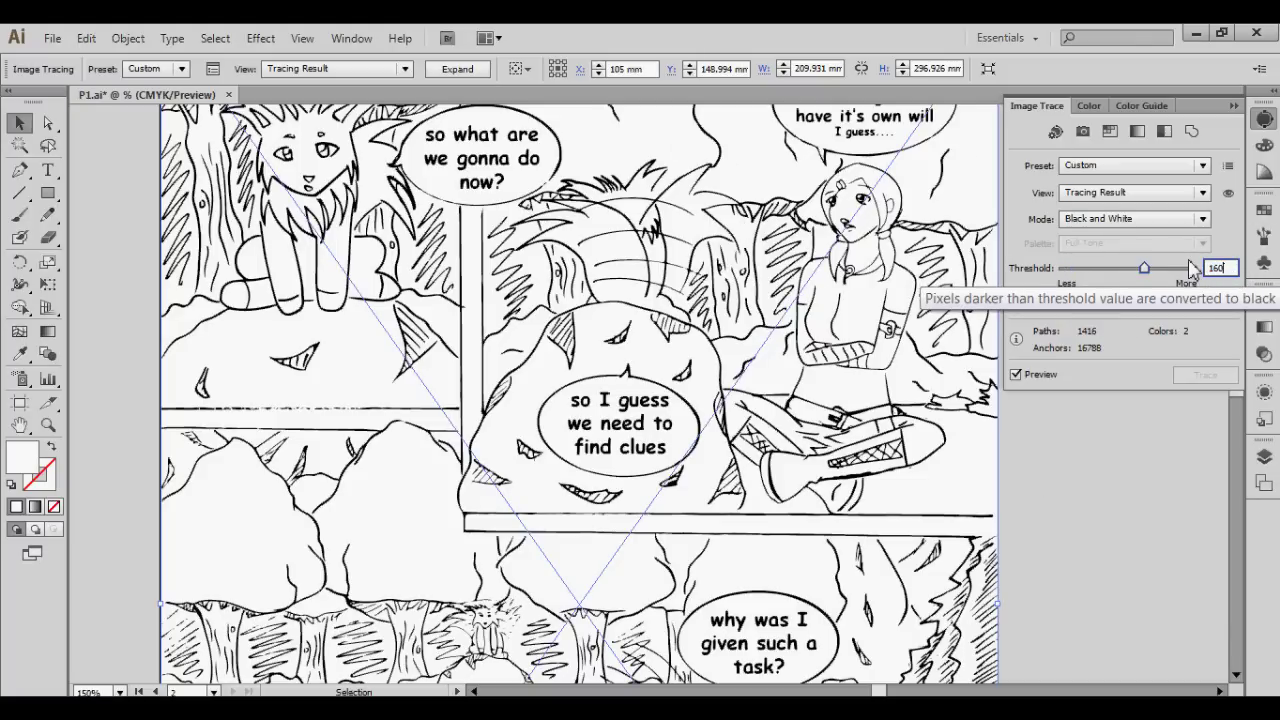
{"action": "key", "text": "Return"}
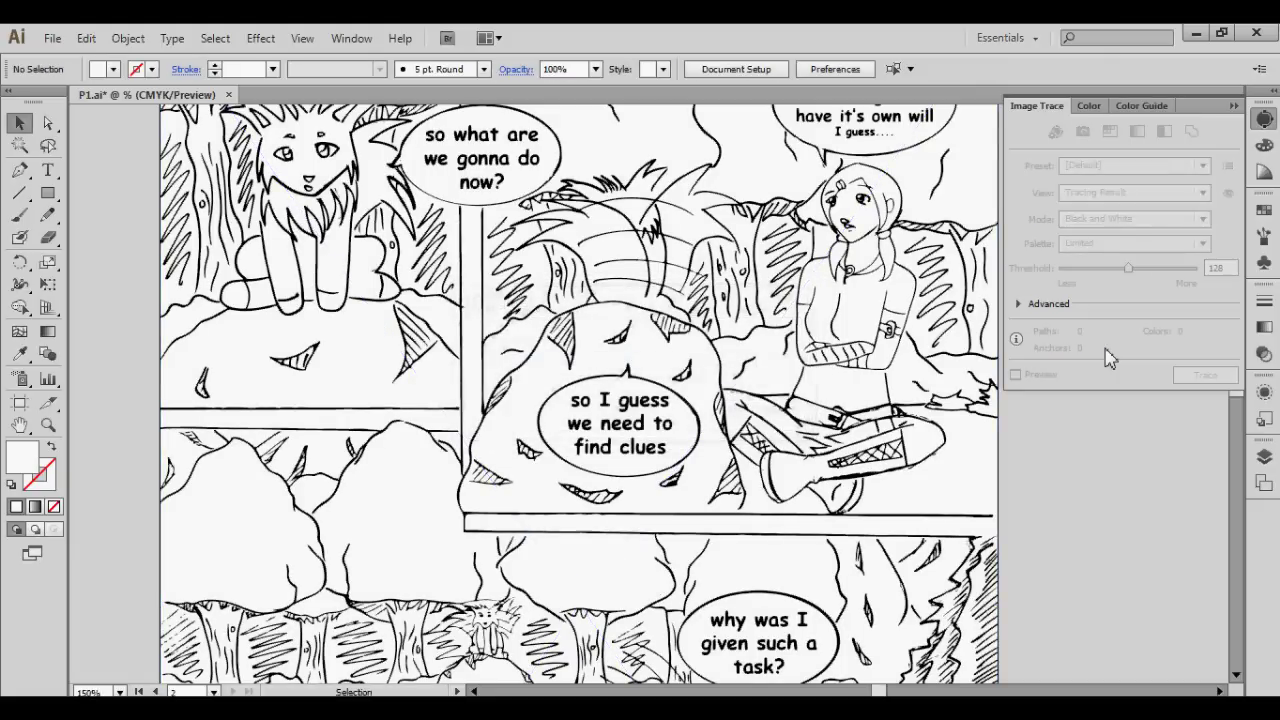
{"action": "scroll", "coordinate": [783, 372], "scroll_direction": "up", "scroll_amount": 3}
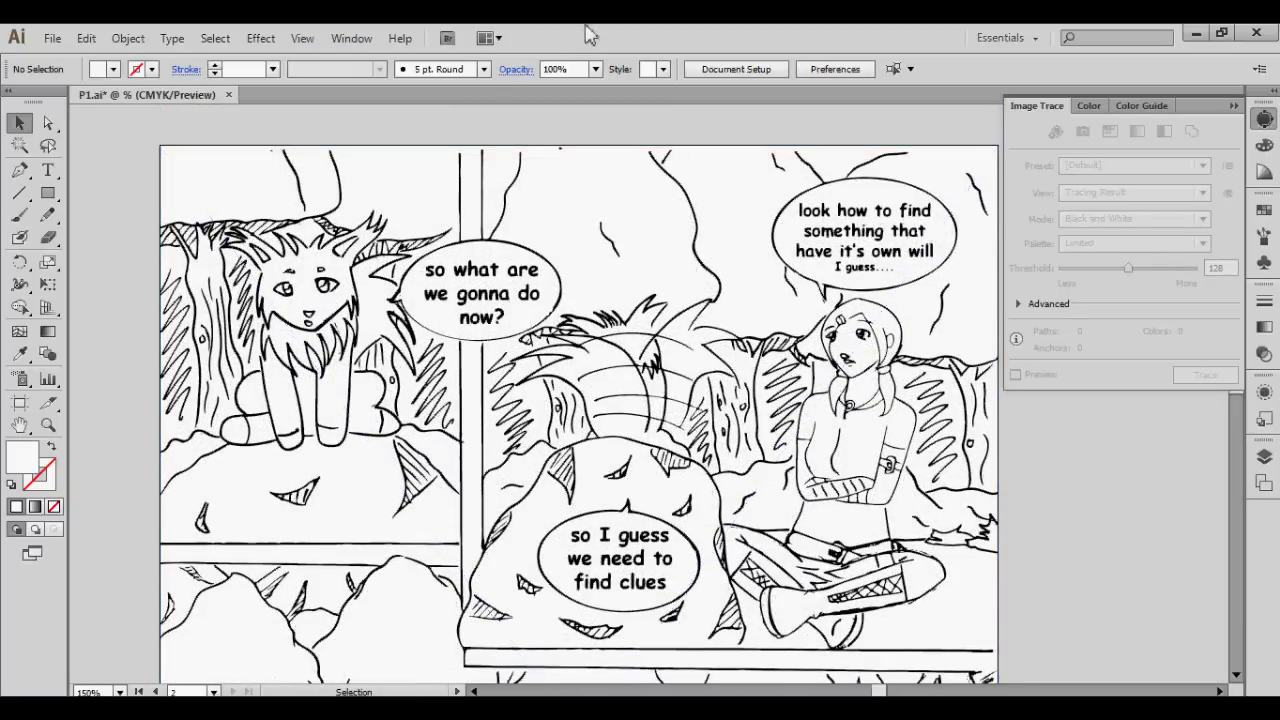
{"action": "left_click", "coordinate": [757, 167]}
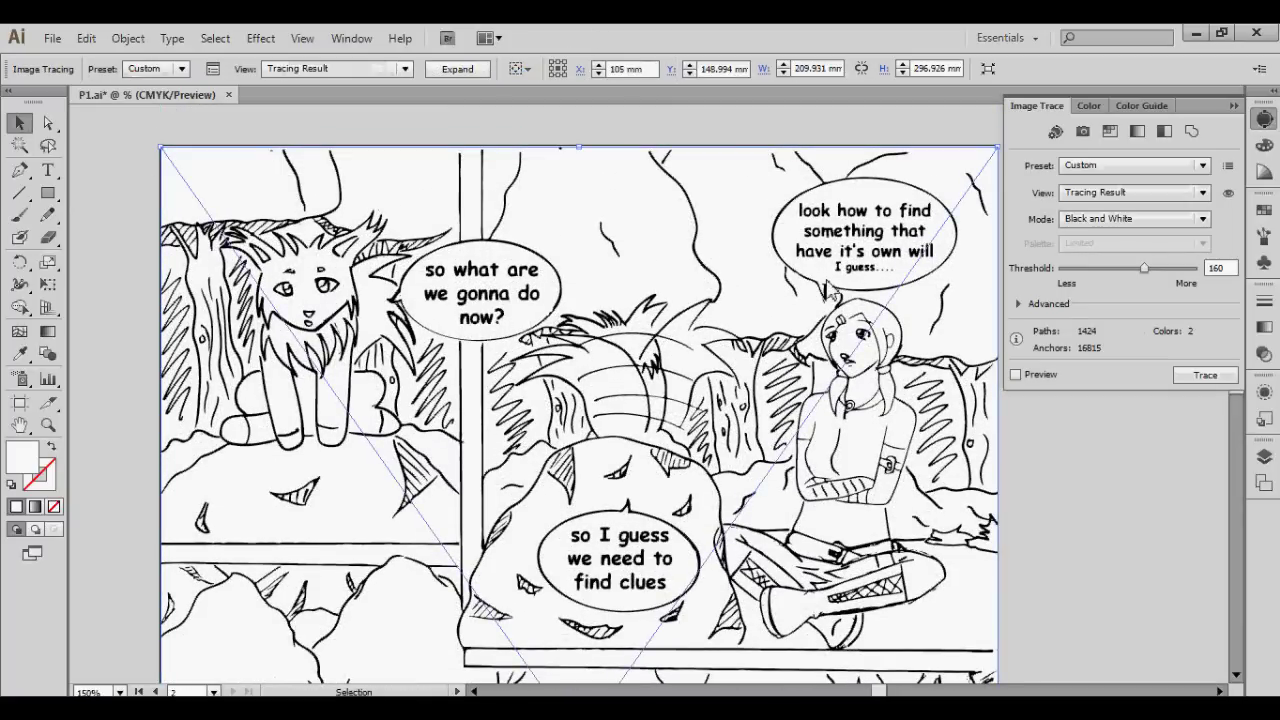
Expand the trace into paths and make it a Live Paint group with Object > Live Paint > Make.
{"action": "left_click", "coordinate": [470, 72]}
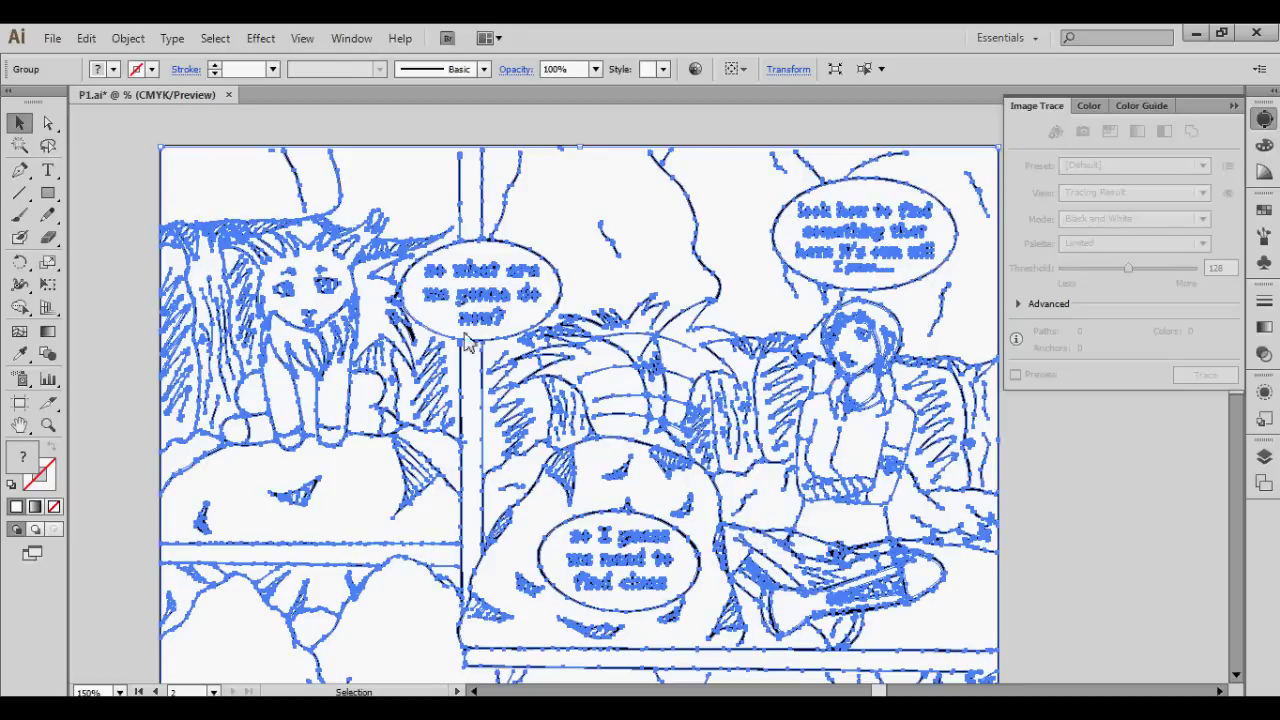
{"action": "scroll", "coordinate": [657, 397], "scroll_direction": "down", "scroll_amount": 10}
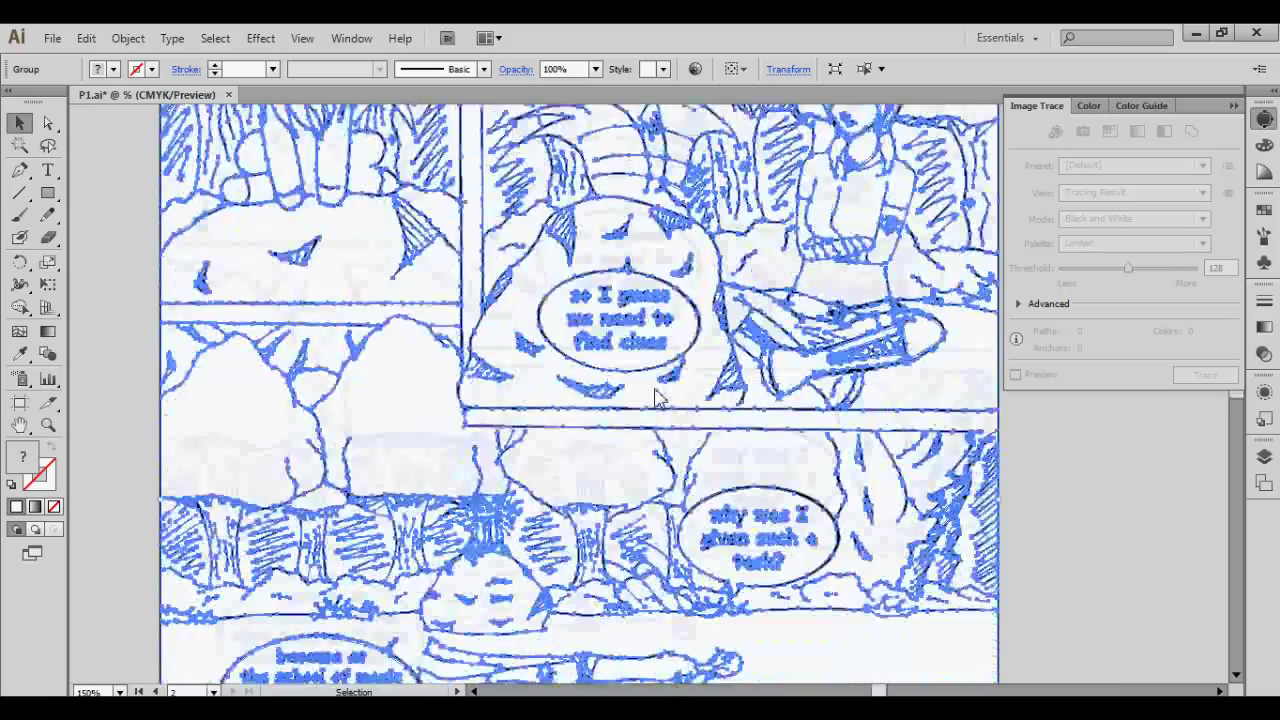
{"action": "scroll", "coordinate": [657, 397], "scroll_direction": "down", "scroll_amount": 5}
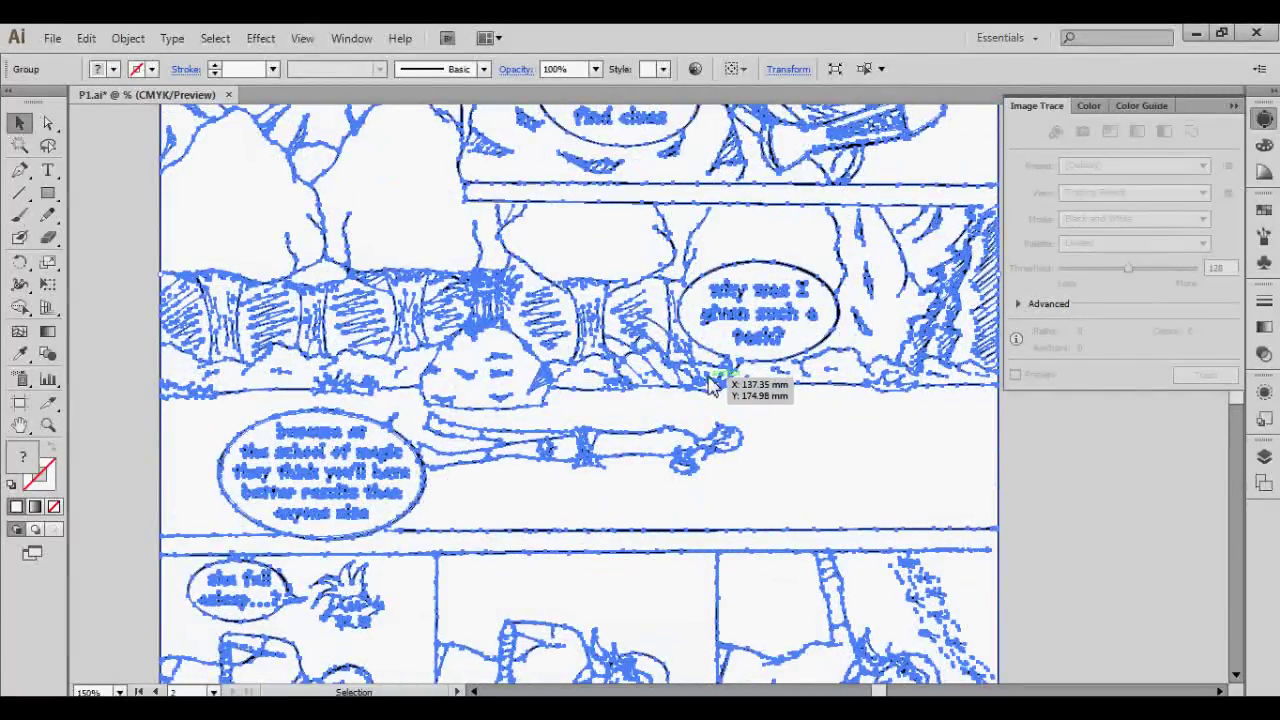
{"action": "left_click", "coordinate": [129, 42]}
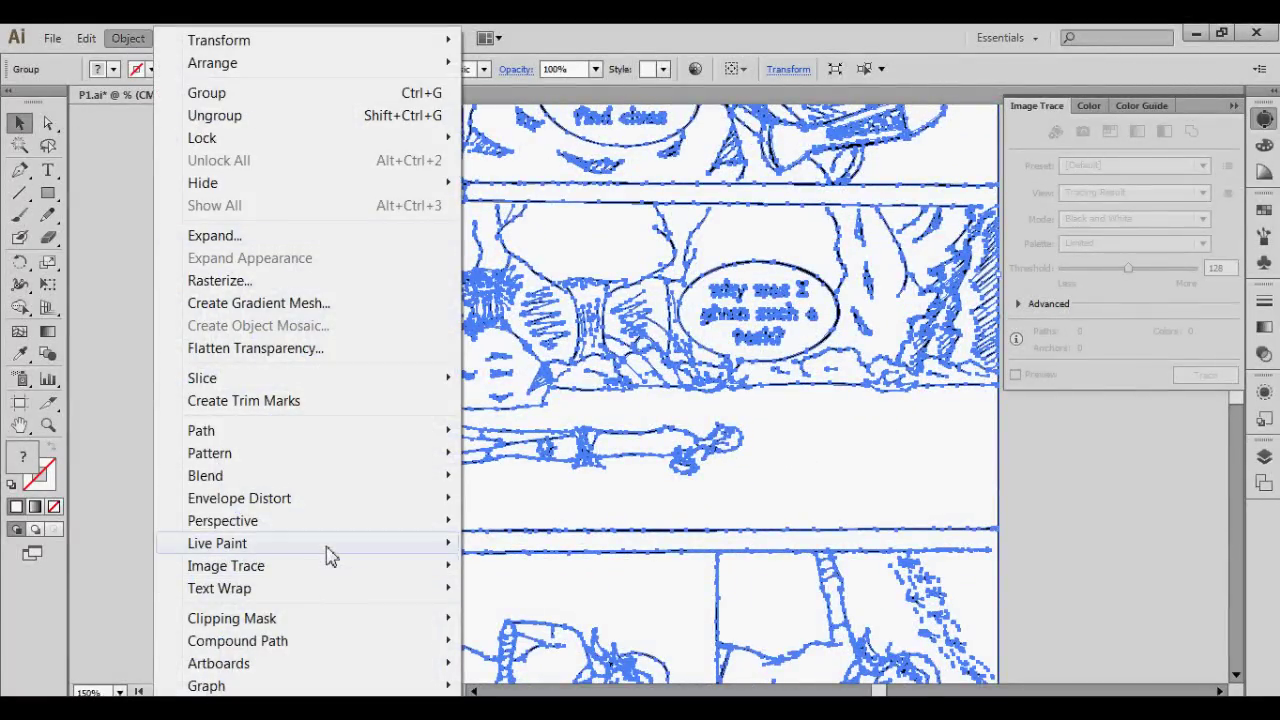
{"action": "mouse_move", "coordinate": [330, 552]}
{"action": "left_click", "coordinate": [499, 544]}
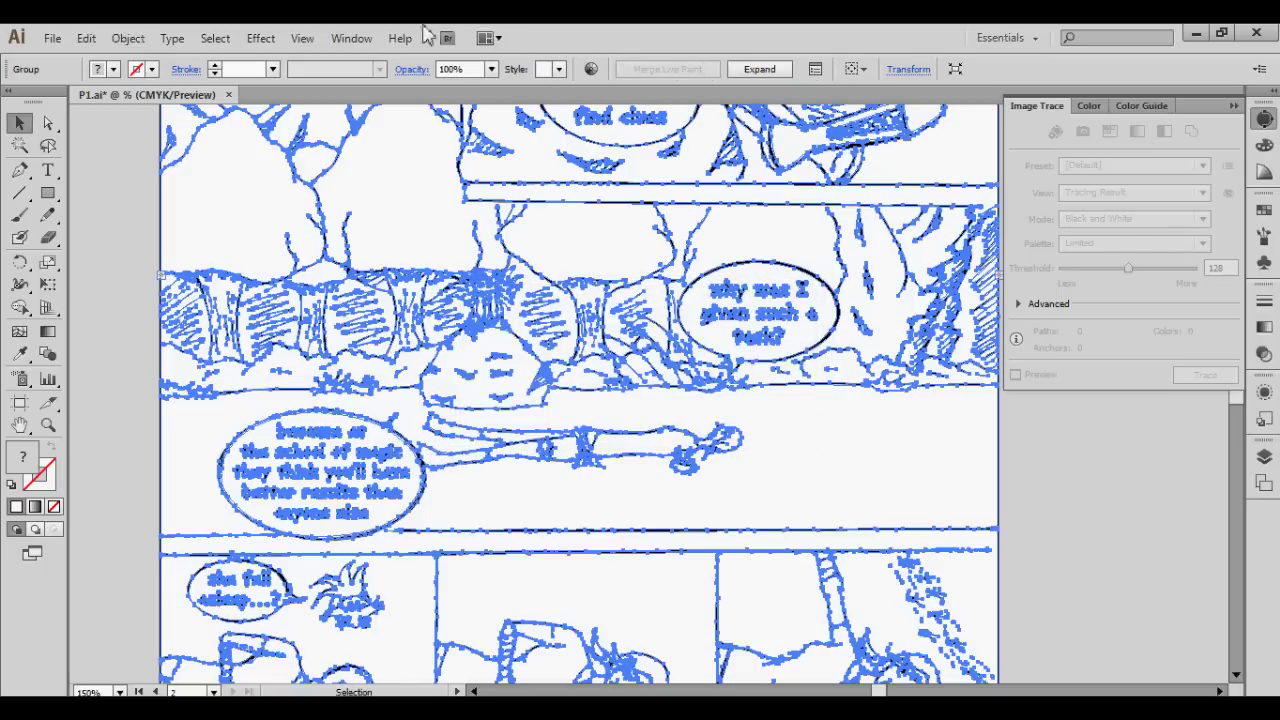
In Live Paint Gap Options, stop paint at Small Gaps and close the gaps with paths.
{"action": "left_click", "coordinate": [128, 38]}
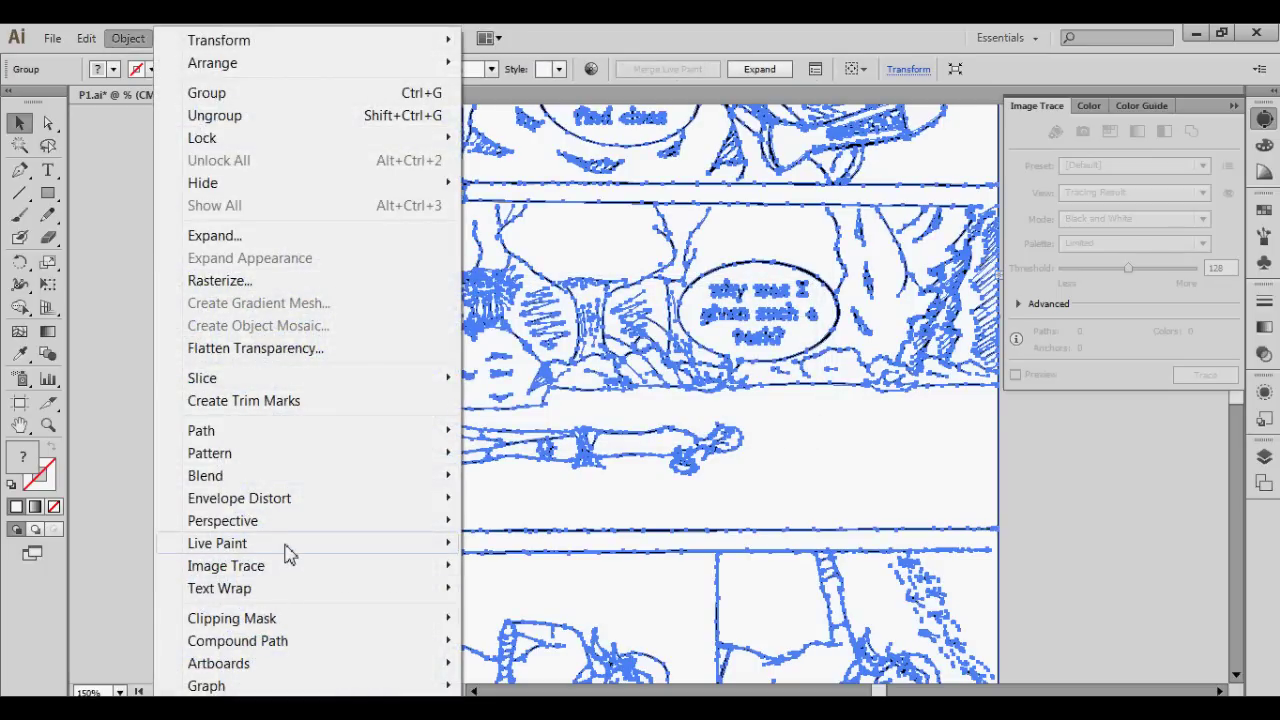
{"action": "mouse_move", "coordinate": [287, 555]}
{"action": "left_click", "coordinate": [572, 624]}
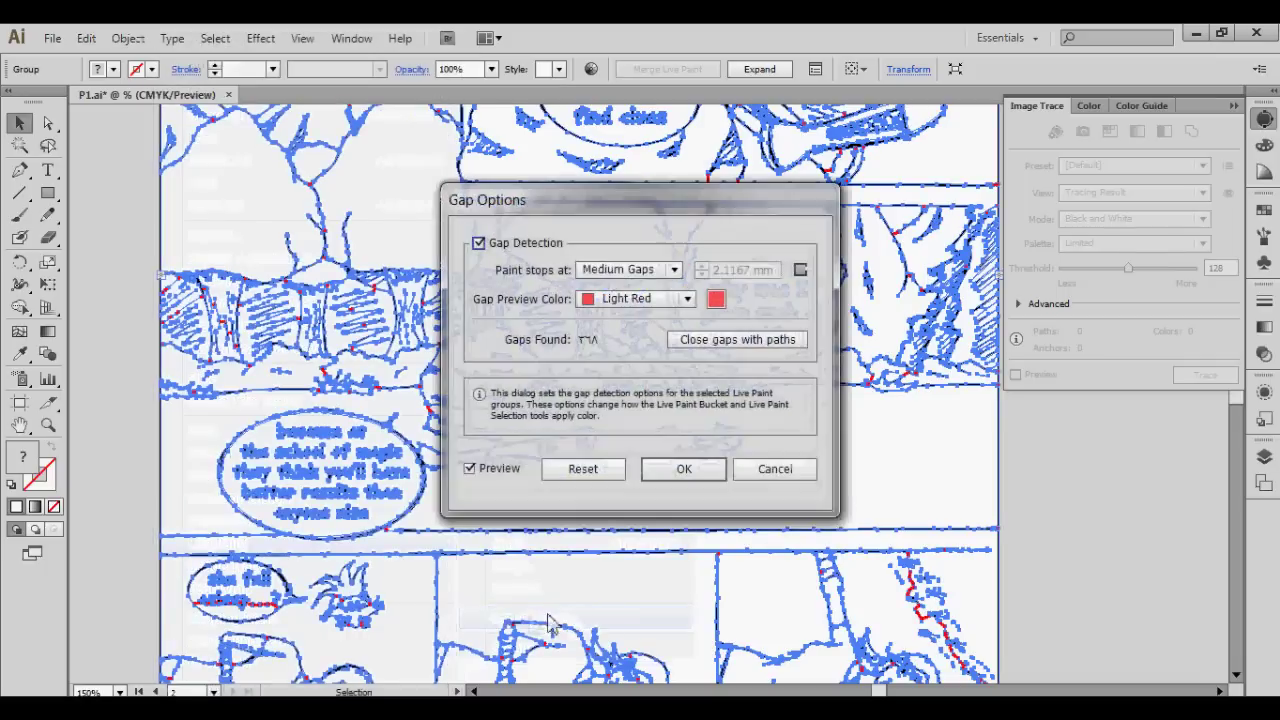
{"action": "left_click", "coordinate": [618, 270]}
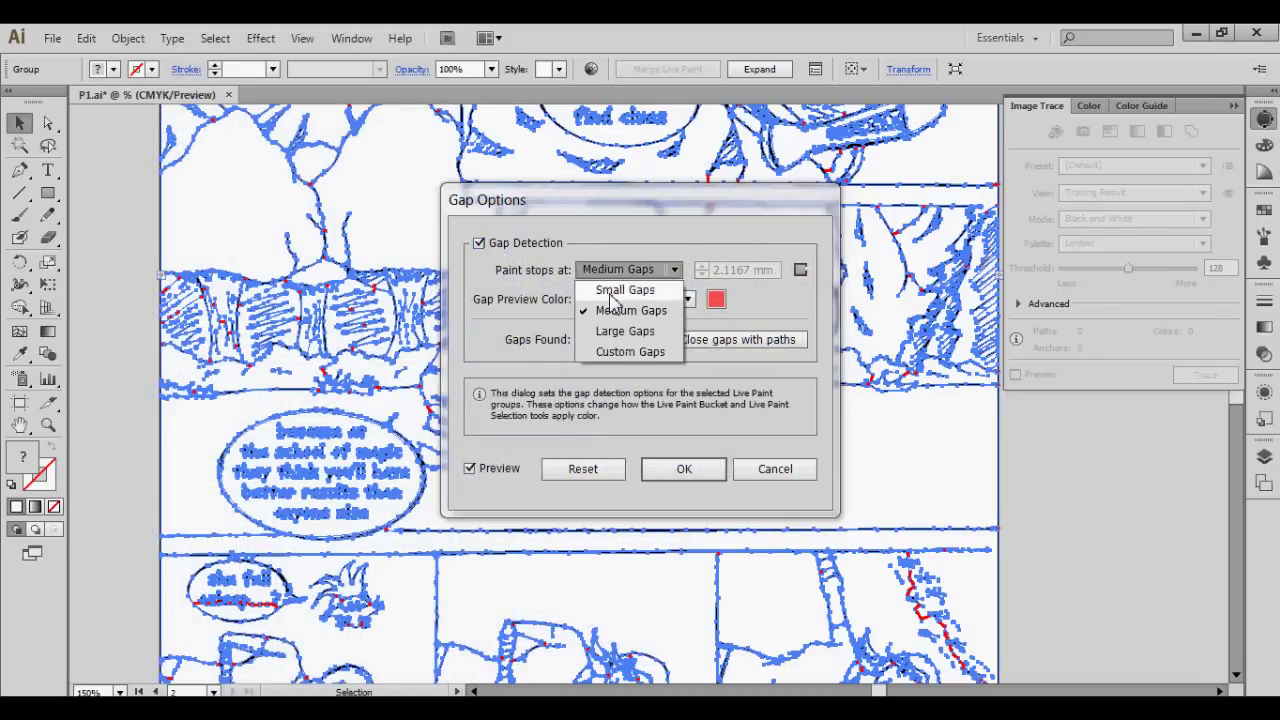
{"action": "left_click", "coordinate": [614, 305]}
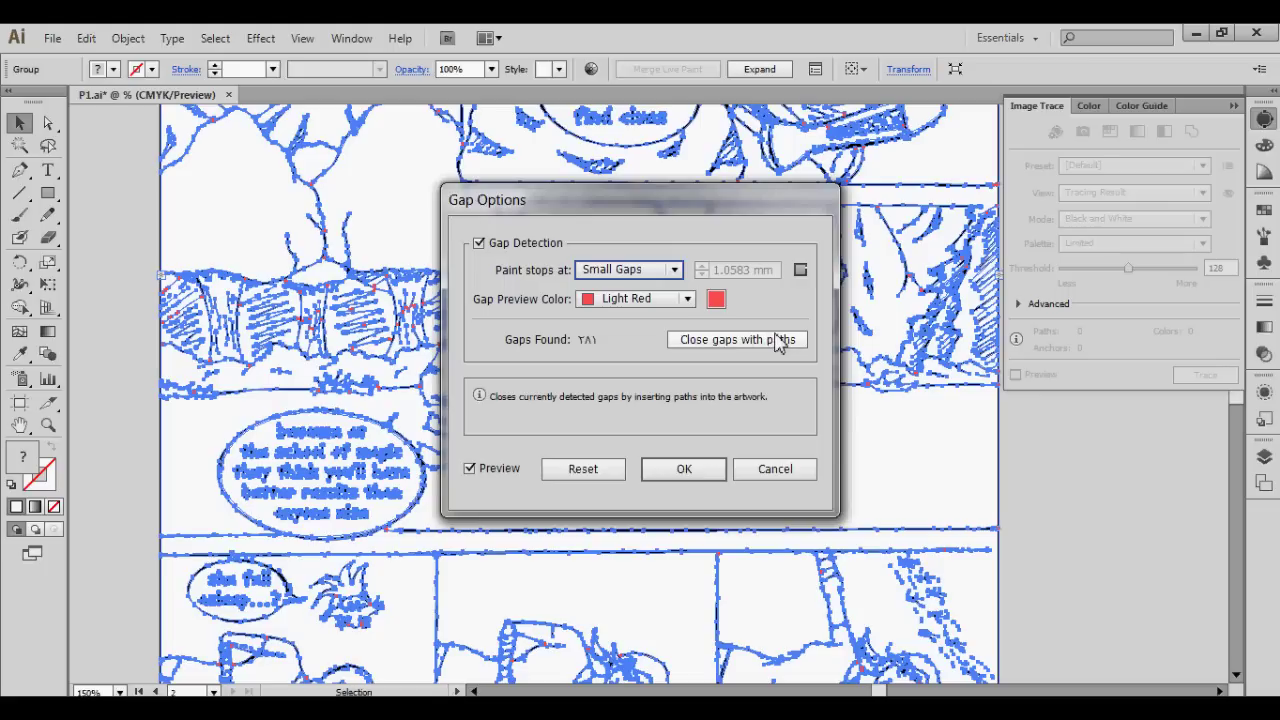
{"action": "left_click", "coordinate": [778, 341]}
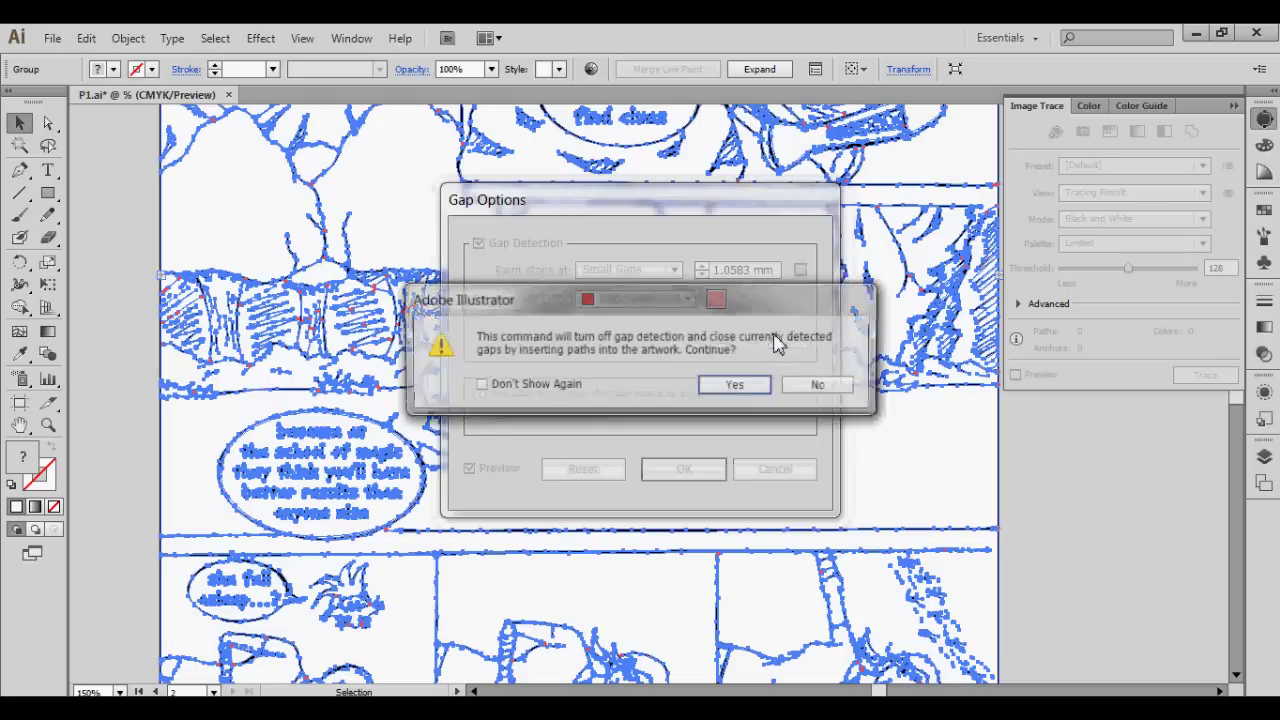
{"action": "left_click", "coordinate": [752, 391]}
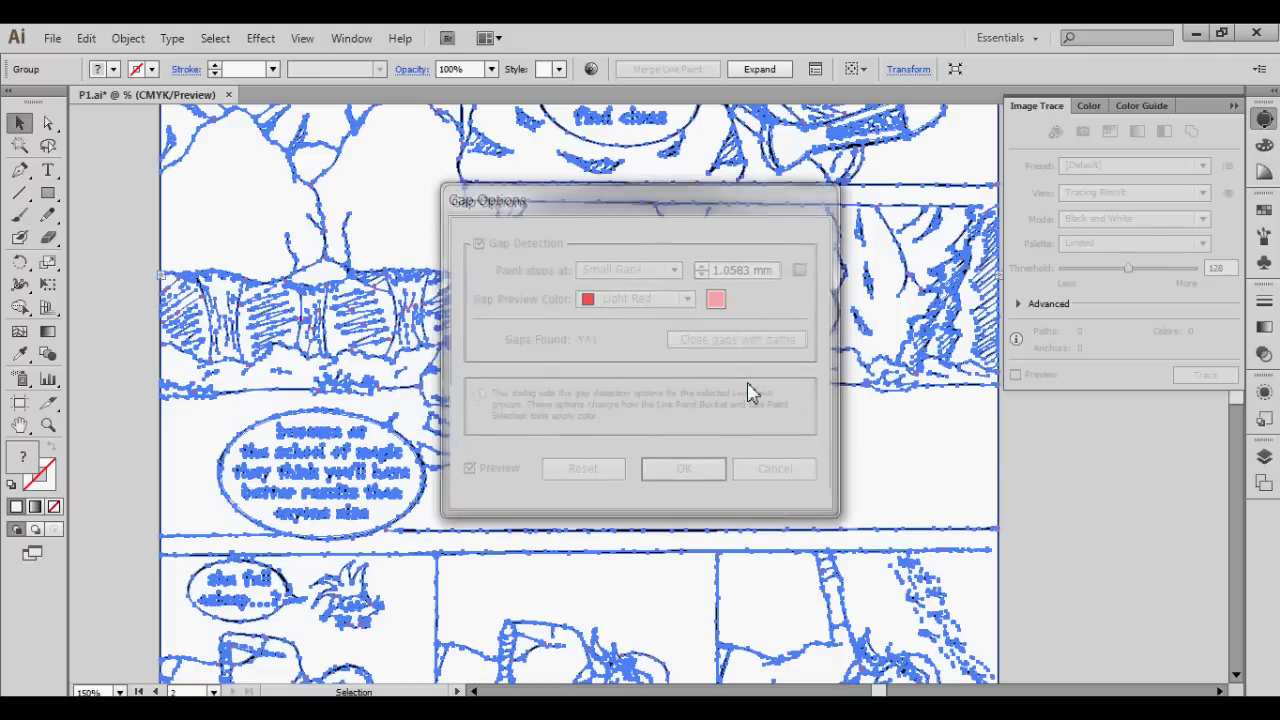
Reopen Gap Options and change the gap size to Large Gaps.
{"action": "left_click", "coordinate": [128, 38]}
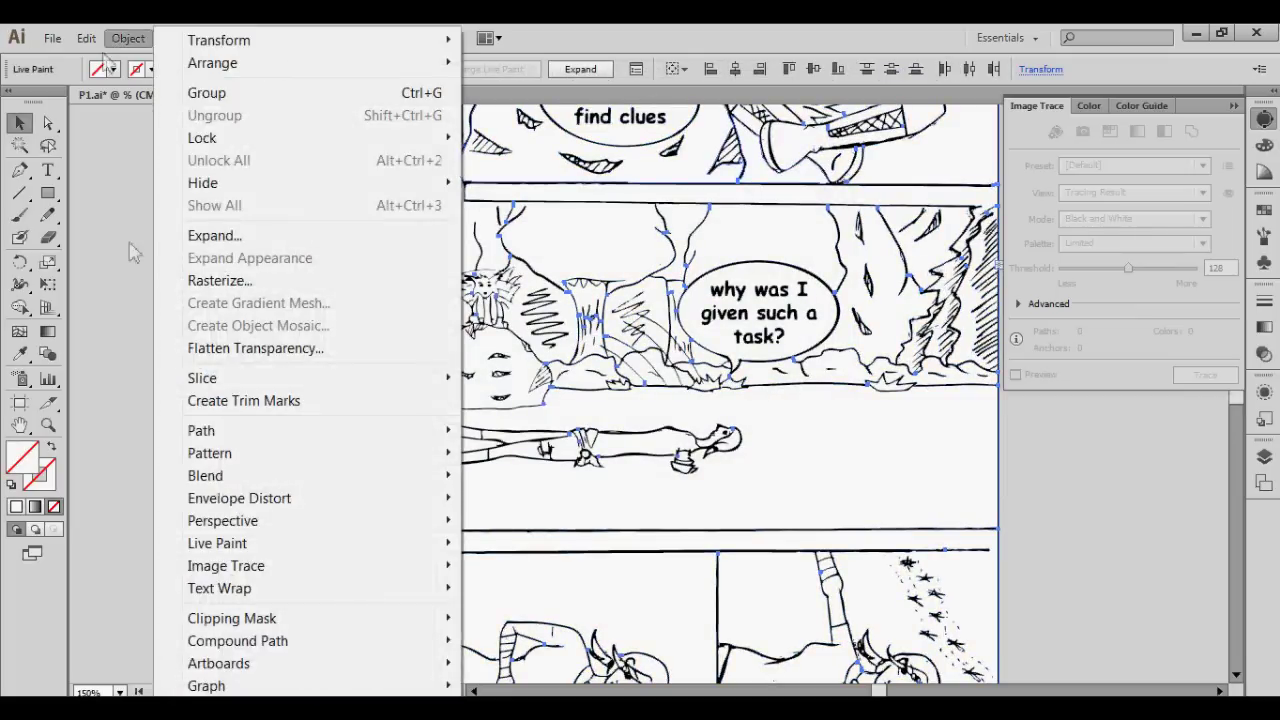
{"action": "mouse_move", "coordinate": [309, 551]}
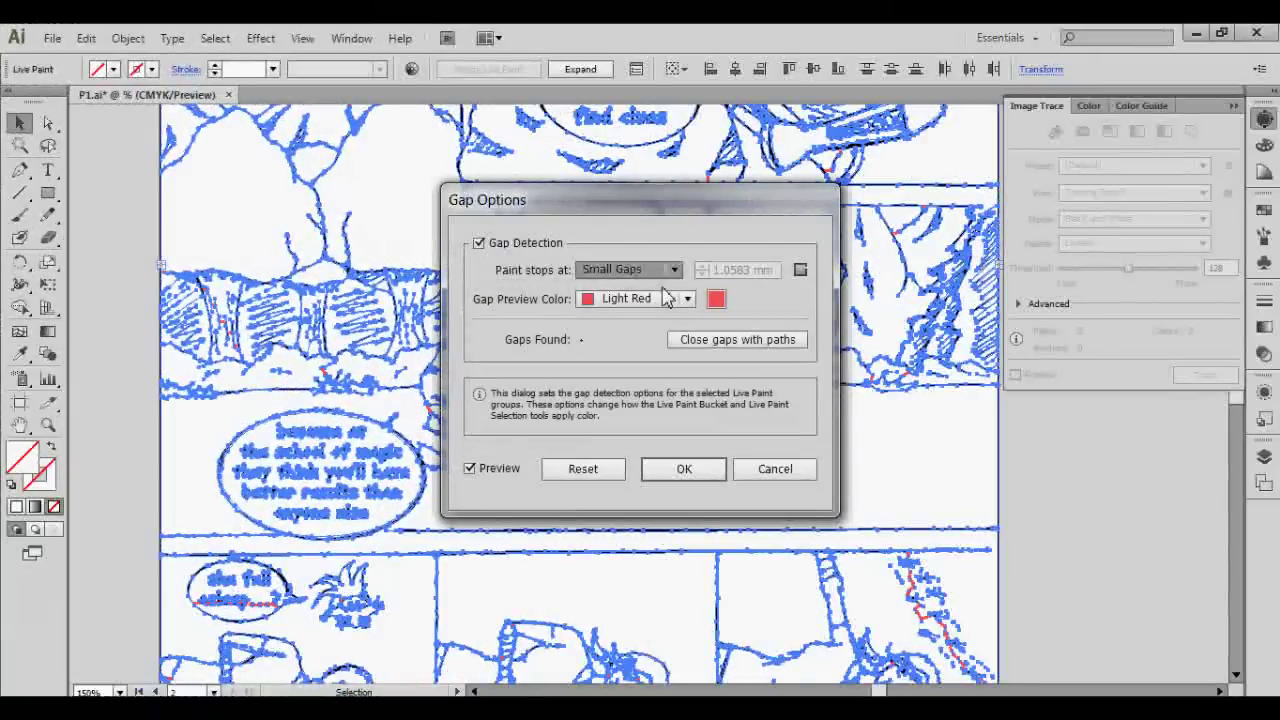
{"action": "key", "text": "Down"}
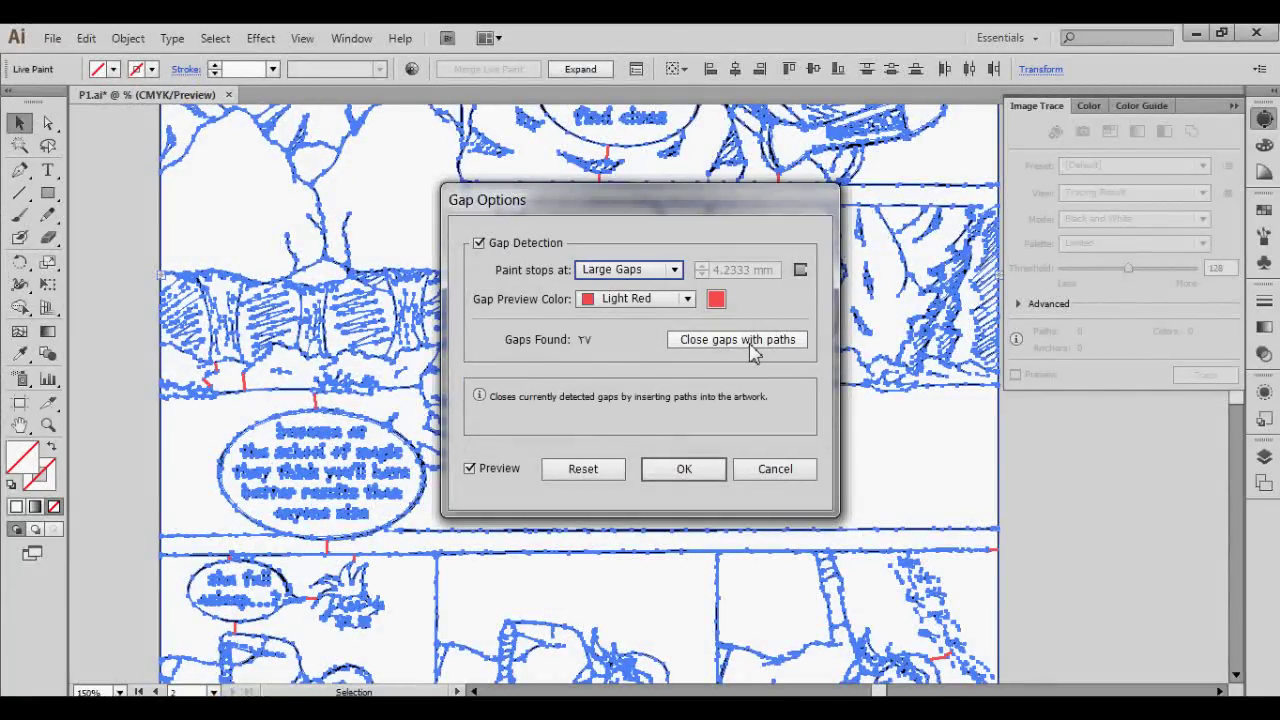
{"action": "left_click", "coordinate": [665, 270]}
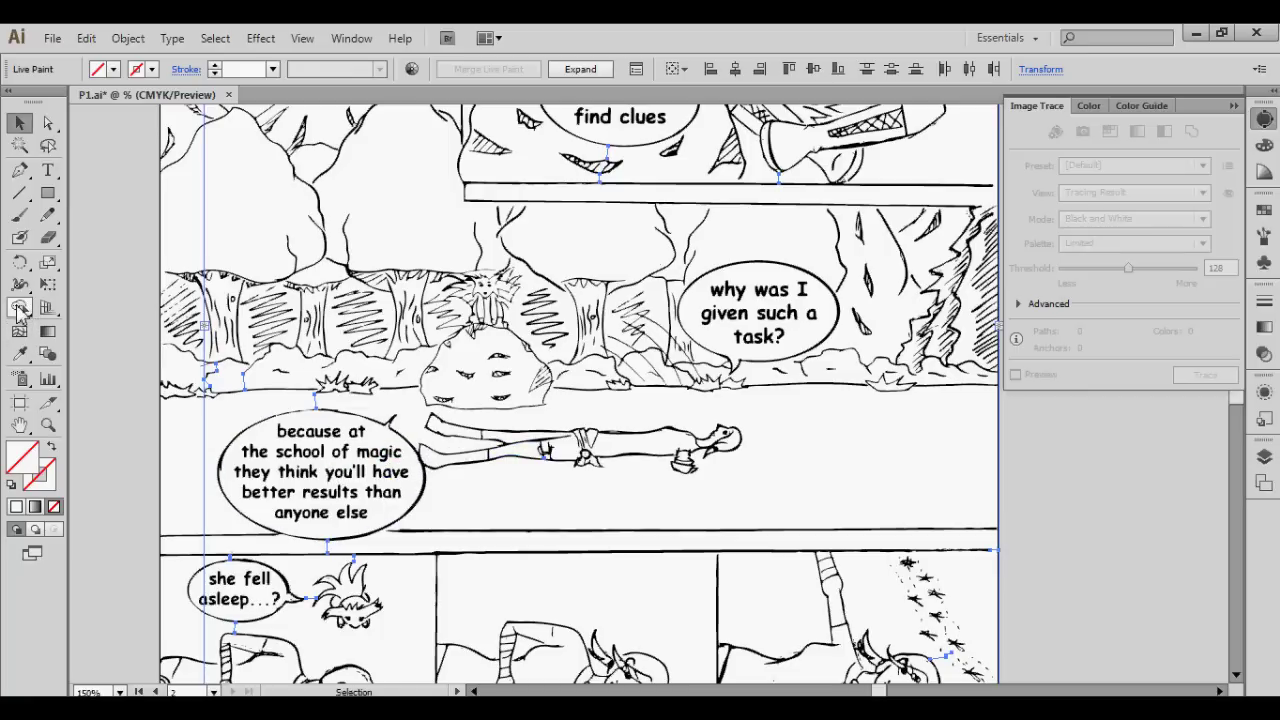
Select the Live Paint Bucket tool from the toolbar.
{"action": "left_click", "coordinate": [19, 309]}
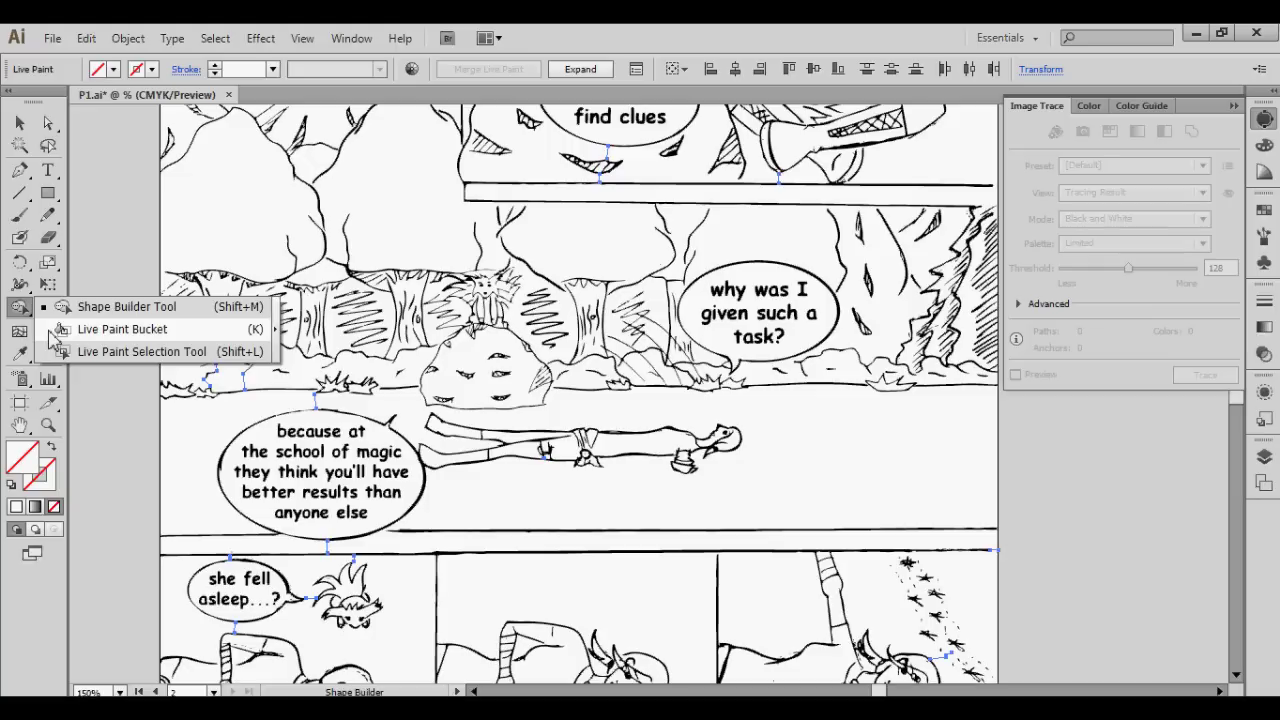
{"action": "left_click", "coordinate": [52, 330]}
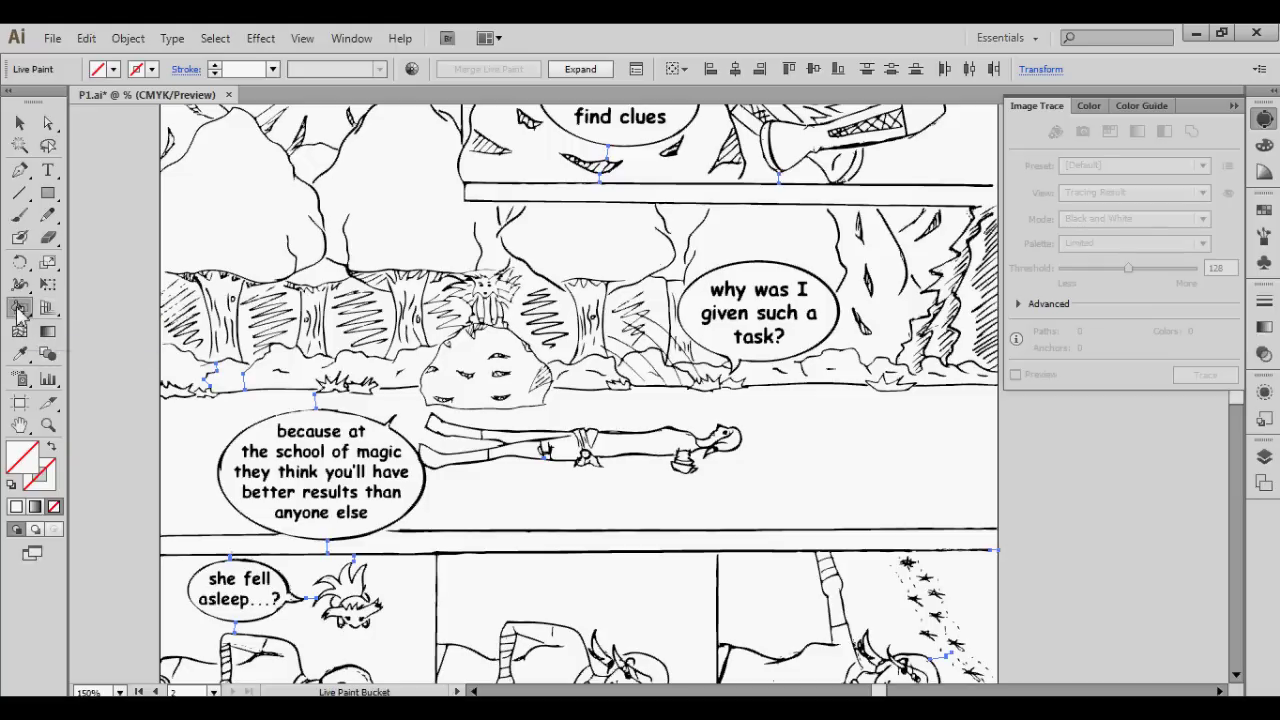
{"action": "left_click", "coordinate": [19, 309]}
{"action": "left_click", "coordinate": [52, 327]}
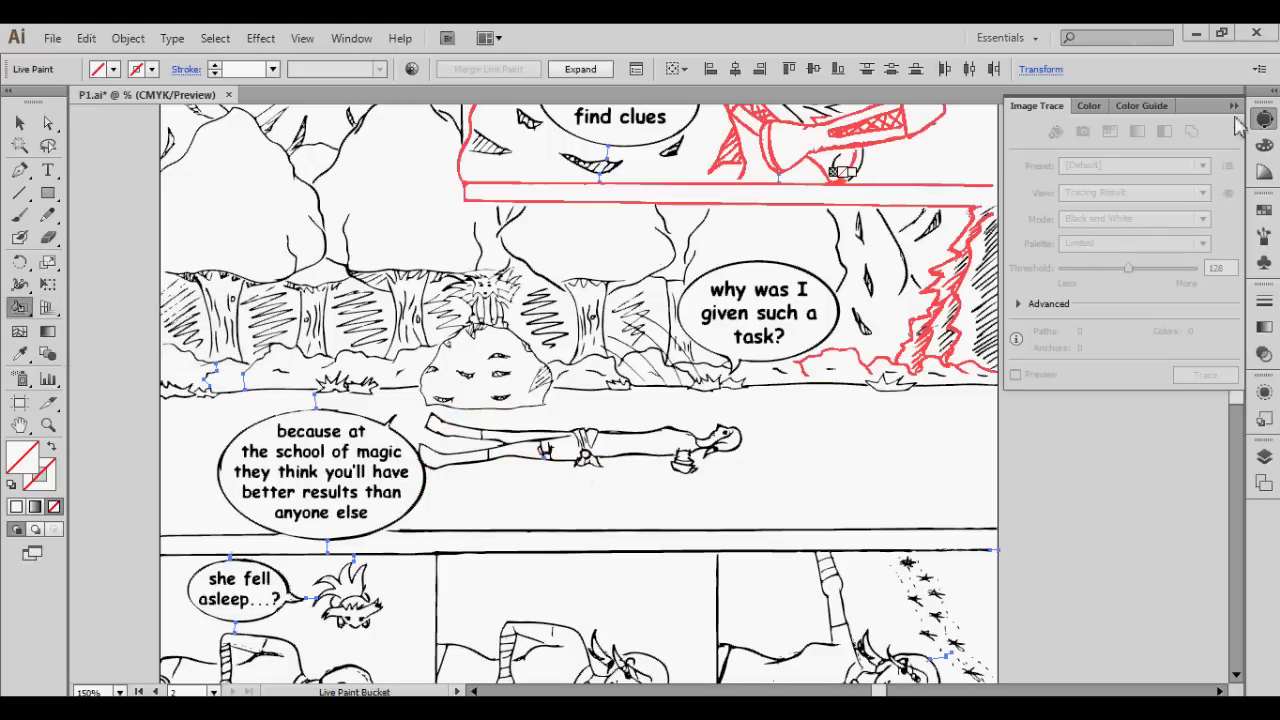
Collapse Image Trace and open the Swatches panel, enlarged to show every row.
{"action": "left_click", "coordinate": [1264, 118]}
{"action": "left_click", "coordinate": [1264, 146]}
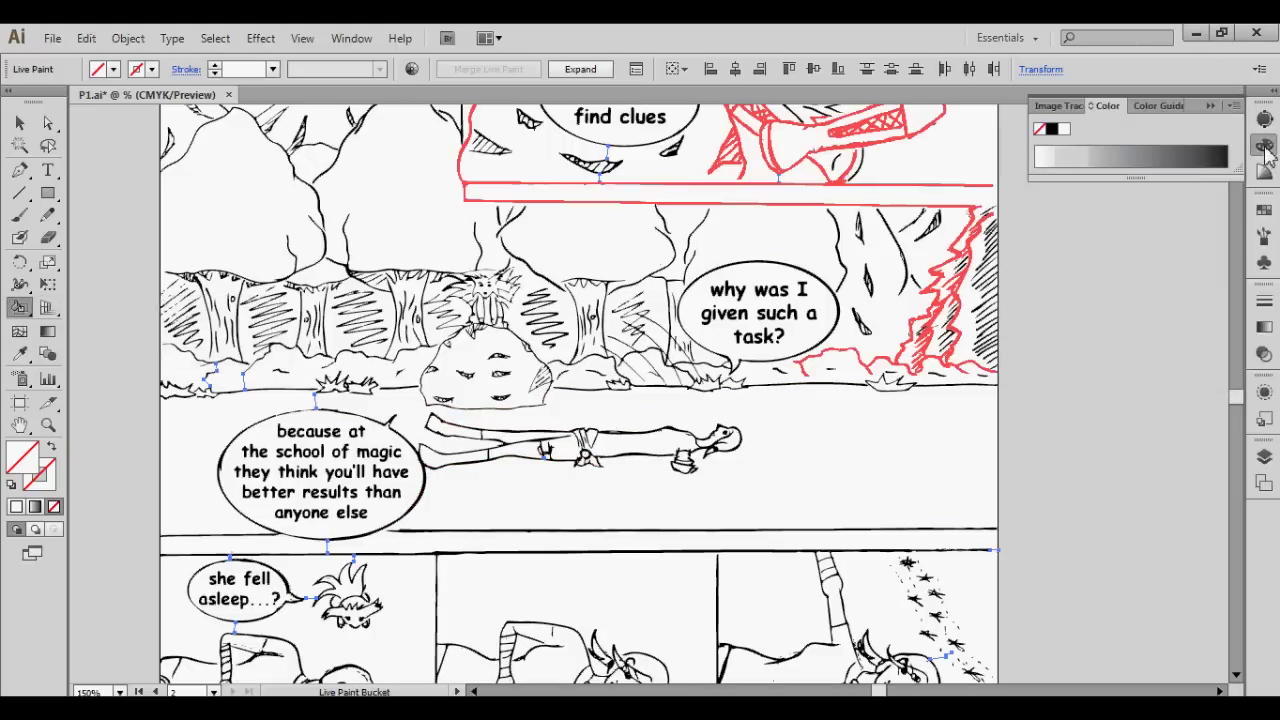
{"action": "left_click", "coordinate": [1264, 146]}
{"action": "left_click", "coordinate": [1264, 210]}
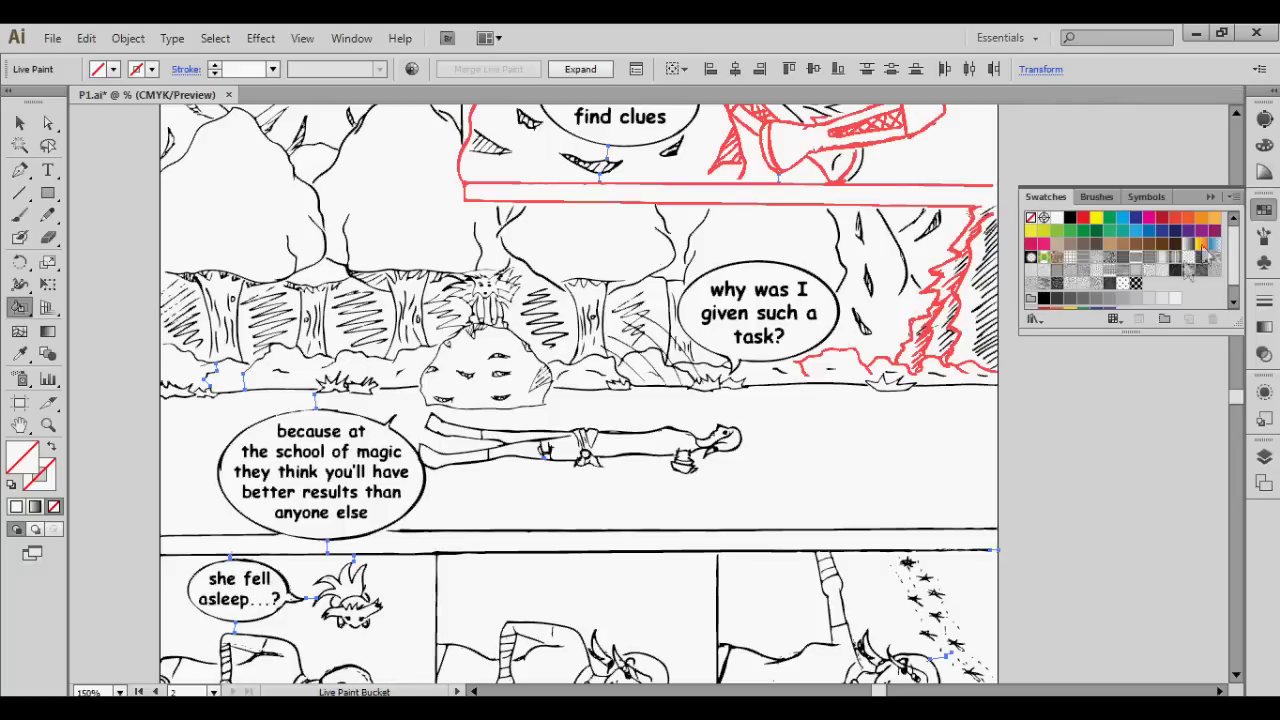
{"action": "left_click_drag", "start_coordinate": [1238, 331], "coordinate": [1238, 367]}
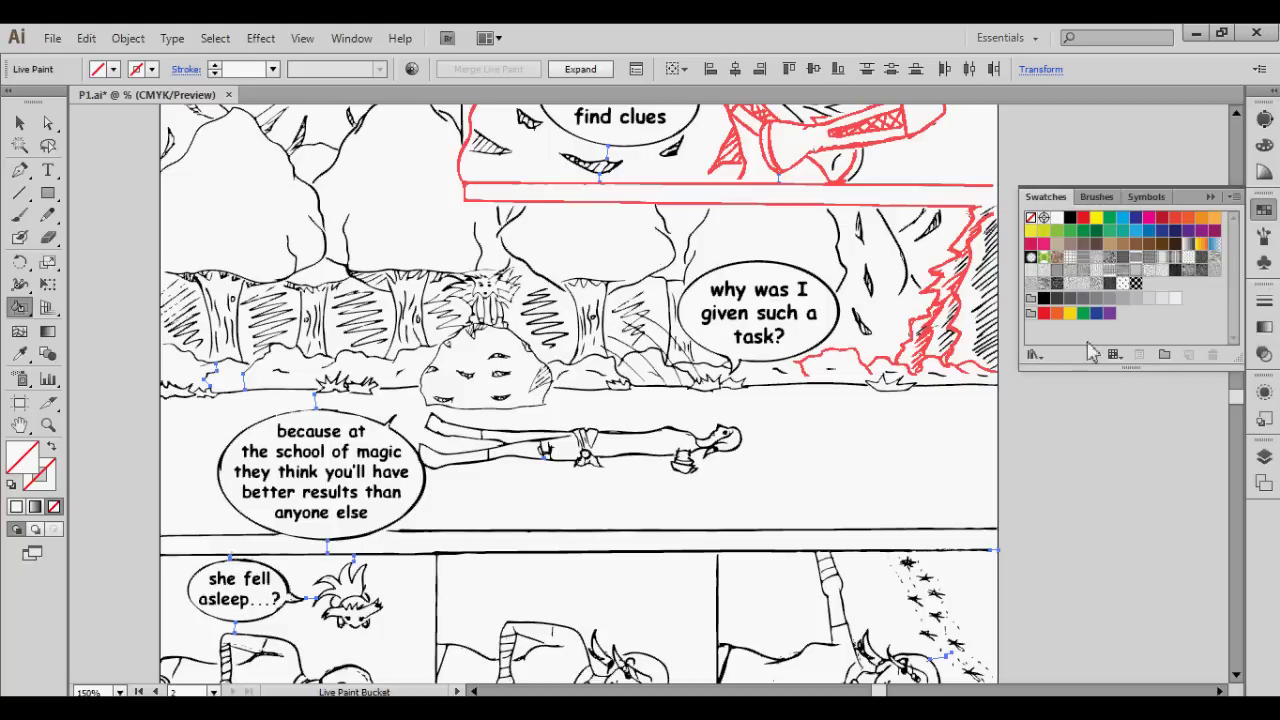
Open the Basic Graphics_Dots pattern library, dock it under Swatches and enlarge it.
{"action": "left_click", "coordinate": [1034, 355]}
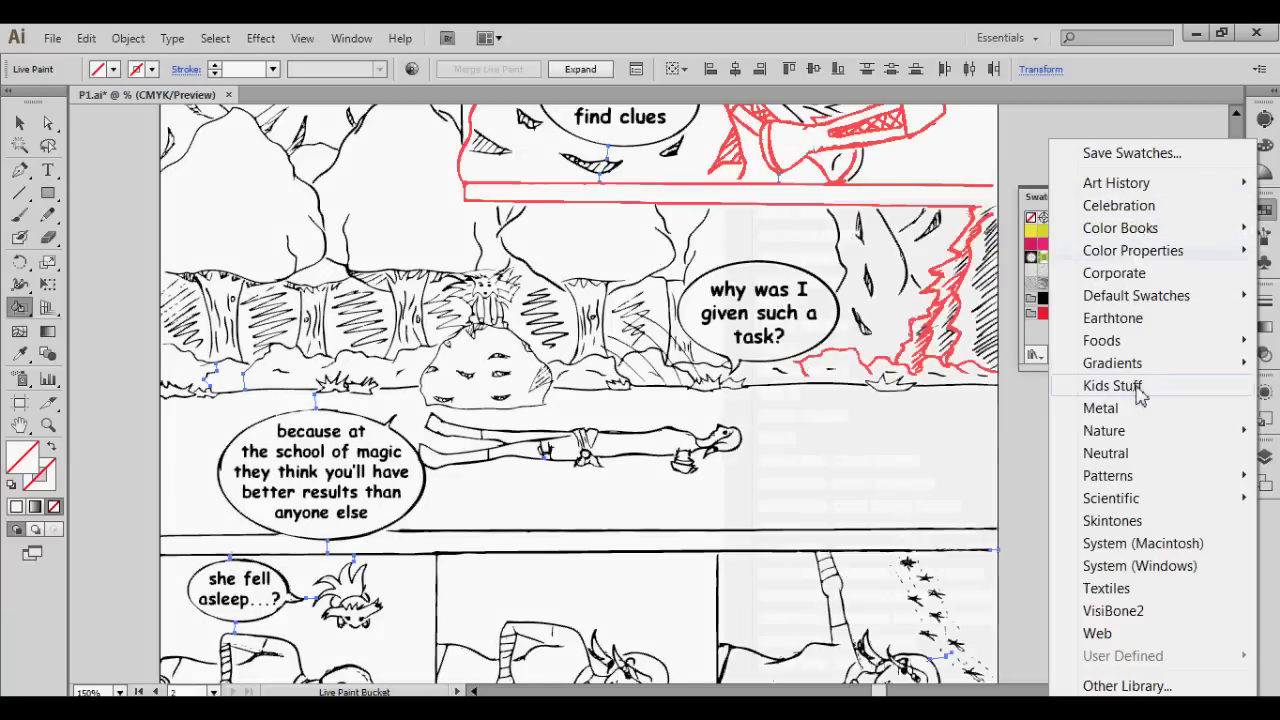
{"action": "mouse_move", "coordinate": [1119, 437]}
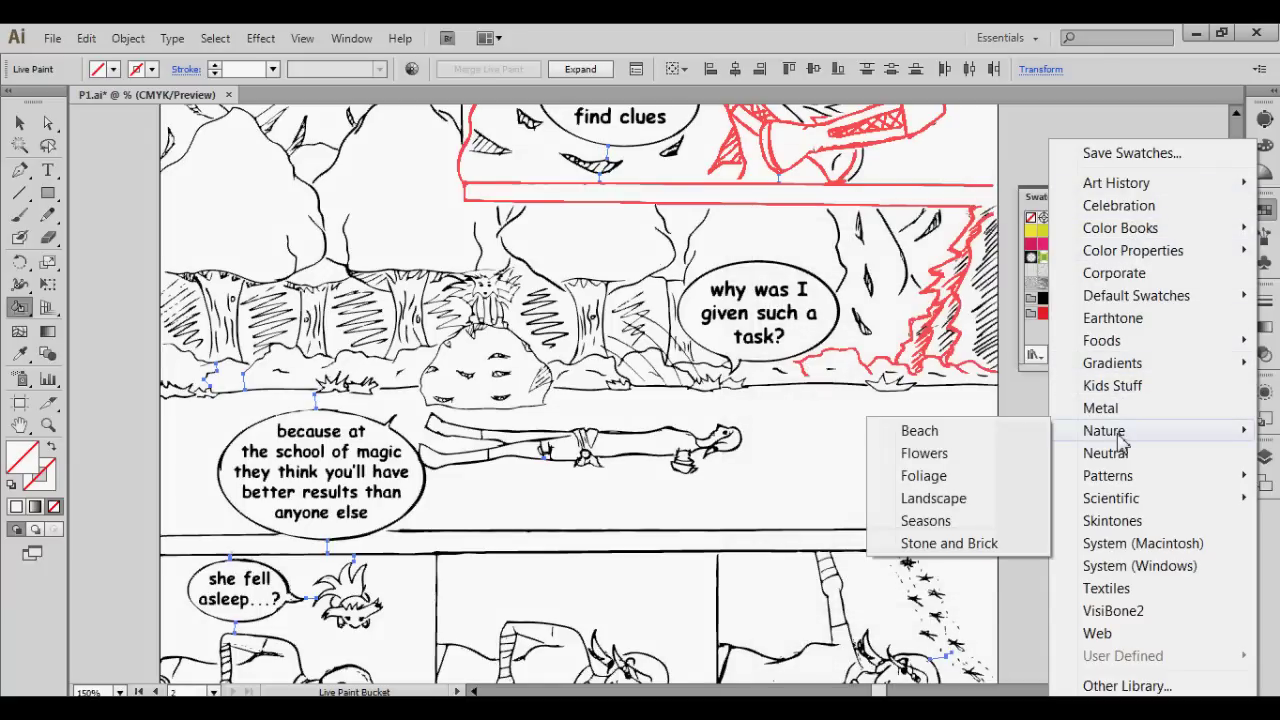
{"action": "mouse_move", "coordinate": [1138, 230]}
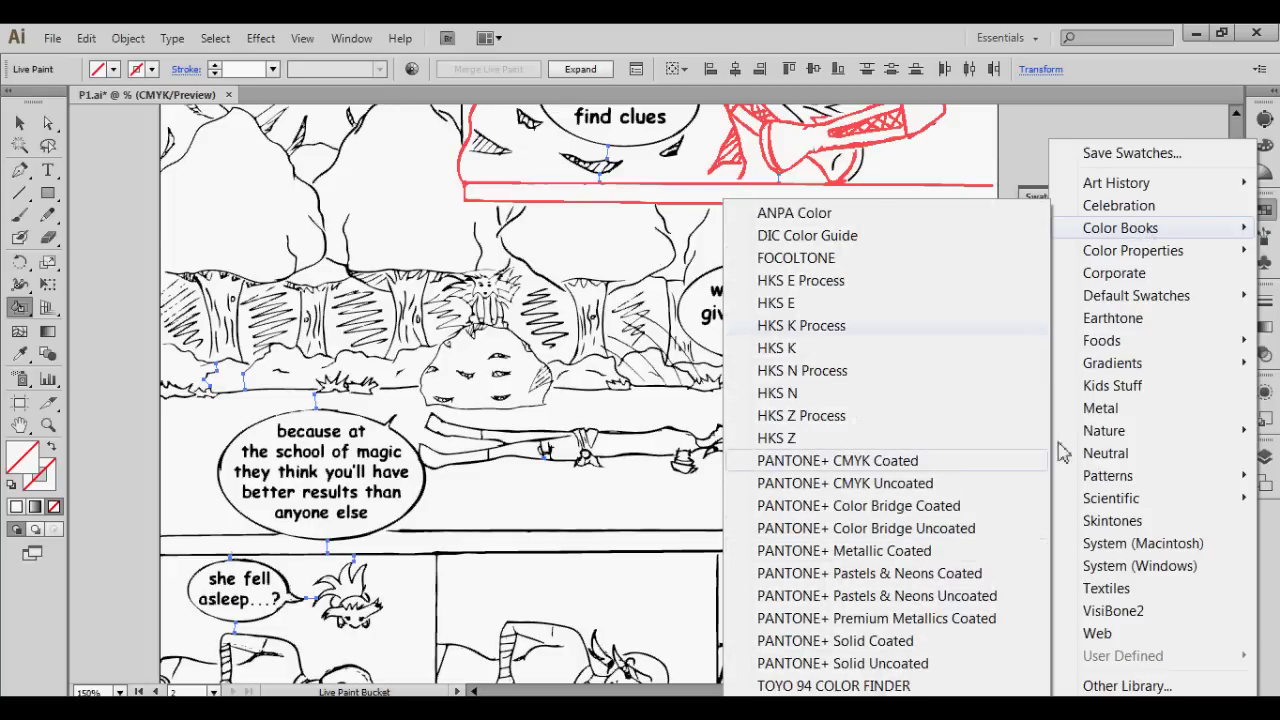
{"action": "mouse_move", "coordinate": [1128, 342]}
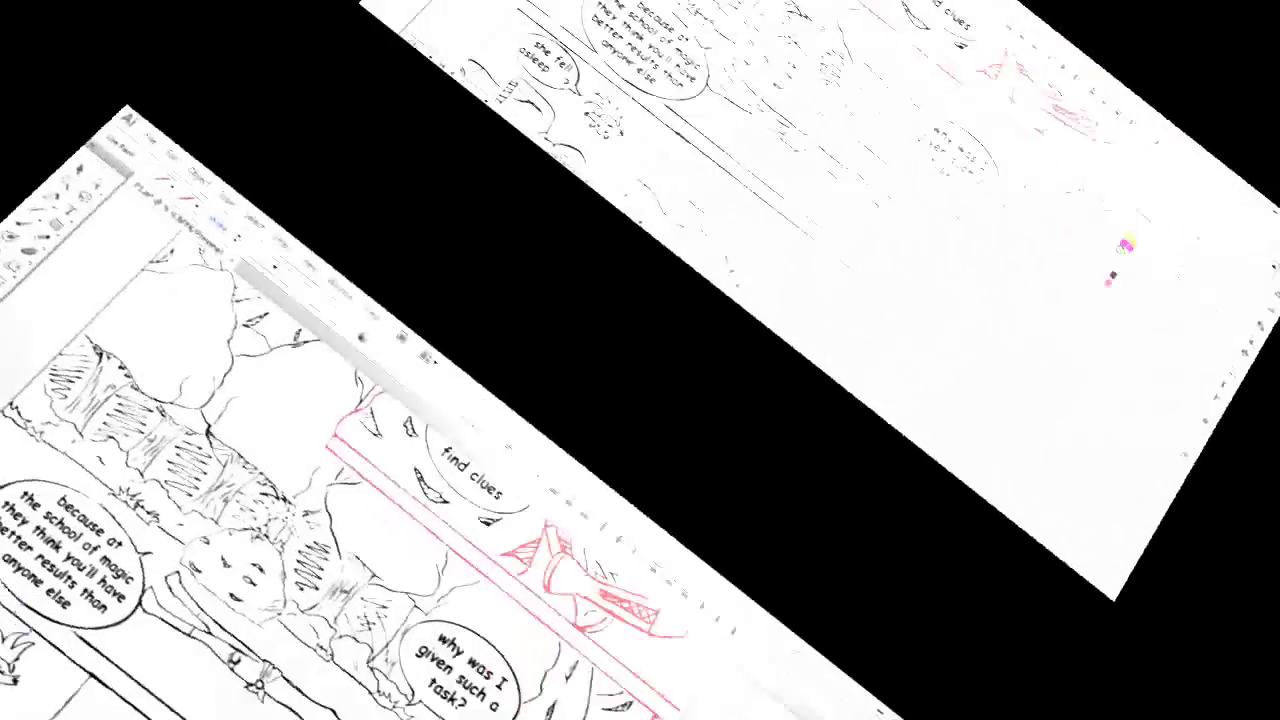
{"action": "mouse_move", "coordinate": [1180, 480]}
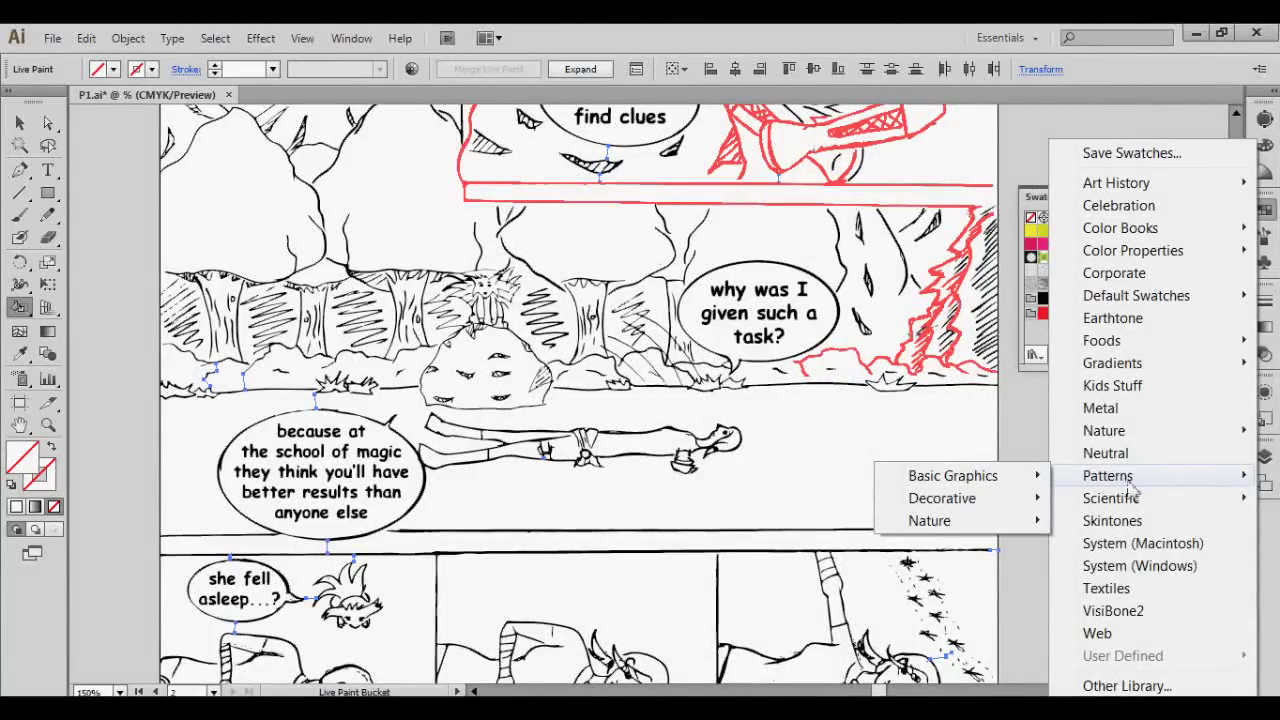
{"action": "mouse_move", "coordinate": [1031, 480]}
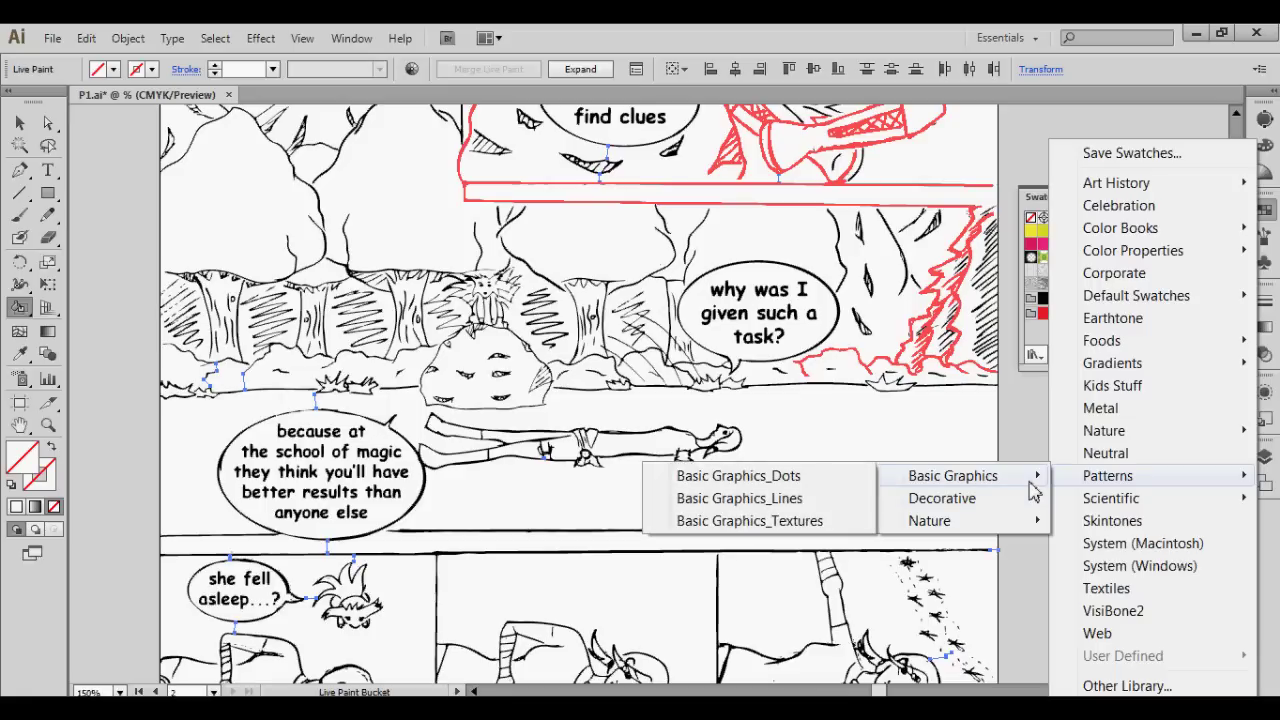
{"action": "left_click", "coordinate": [700, 478]}
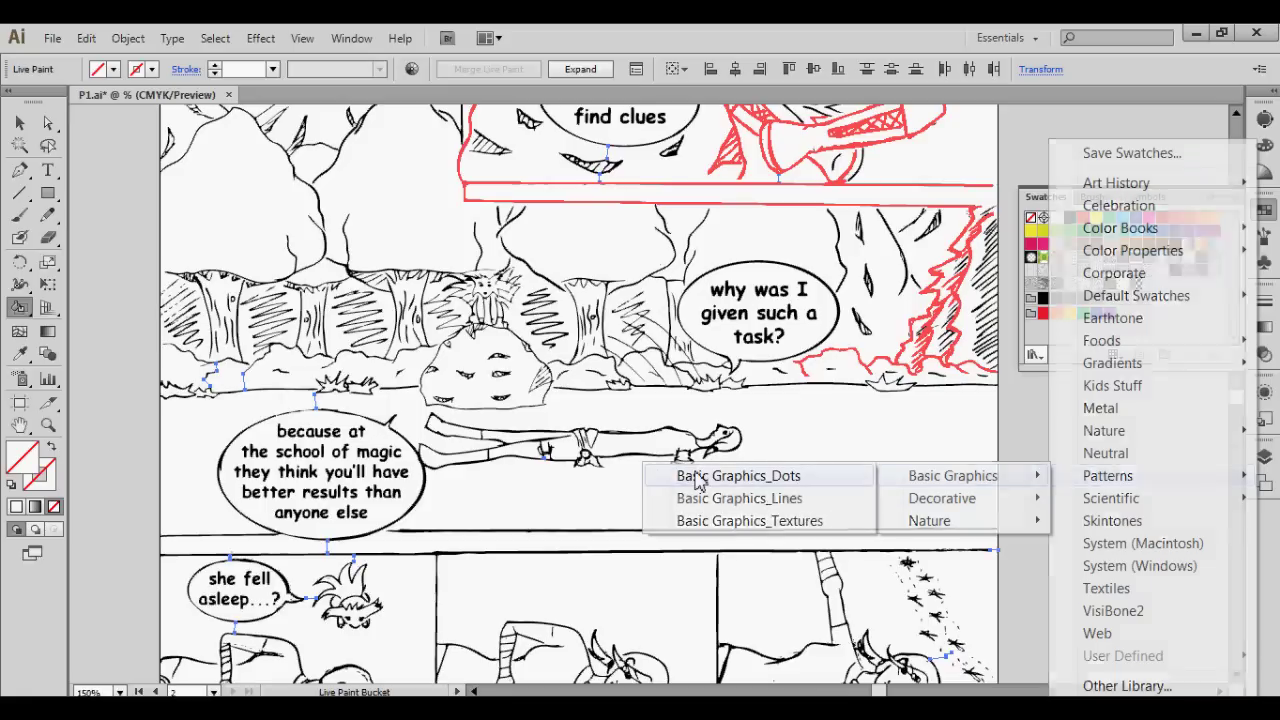
{"action": "left_click_drag", "start_coordinate": [628, 330], "coordinate": [1112, 386]}
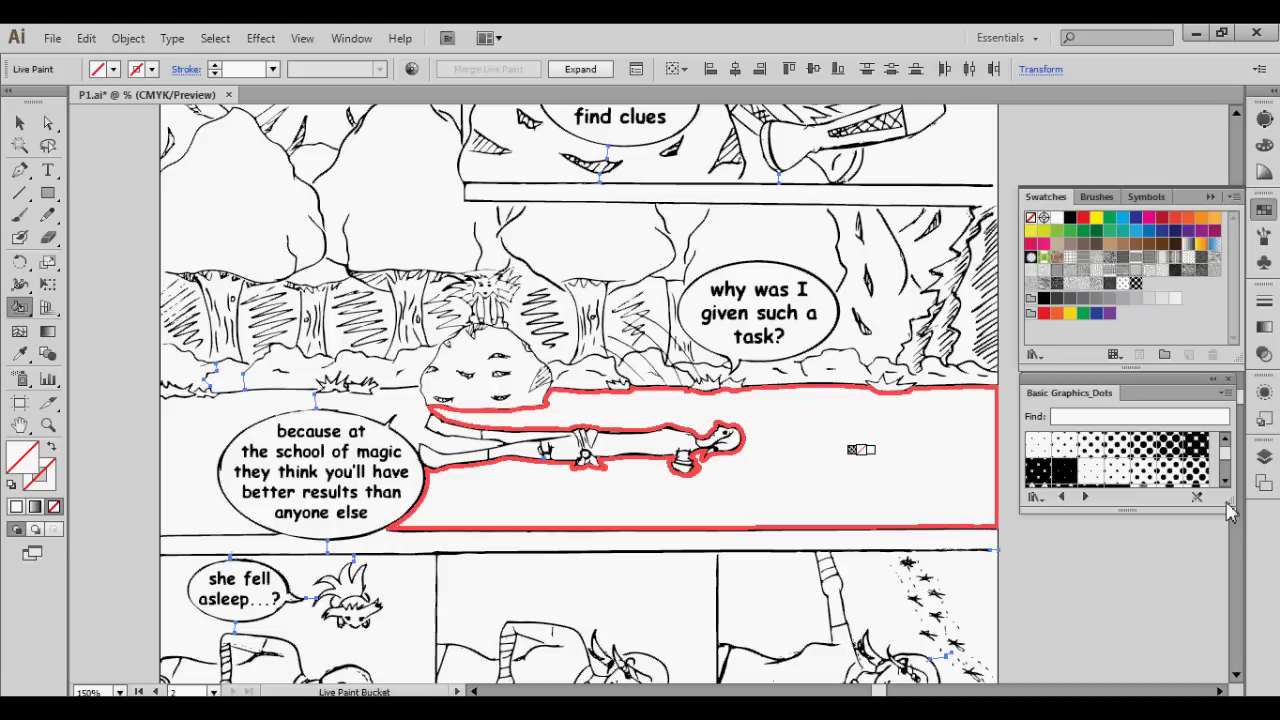
{"action": "left_click_drag", "start_coordinate": [1230, 510], "coordinate": [1241, 578]}
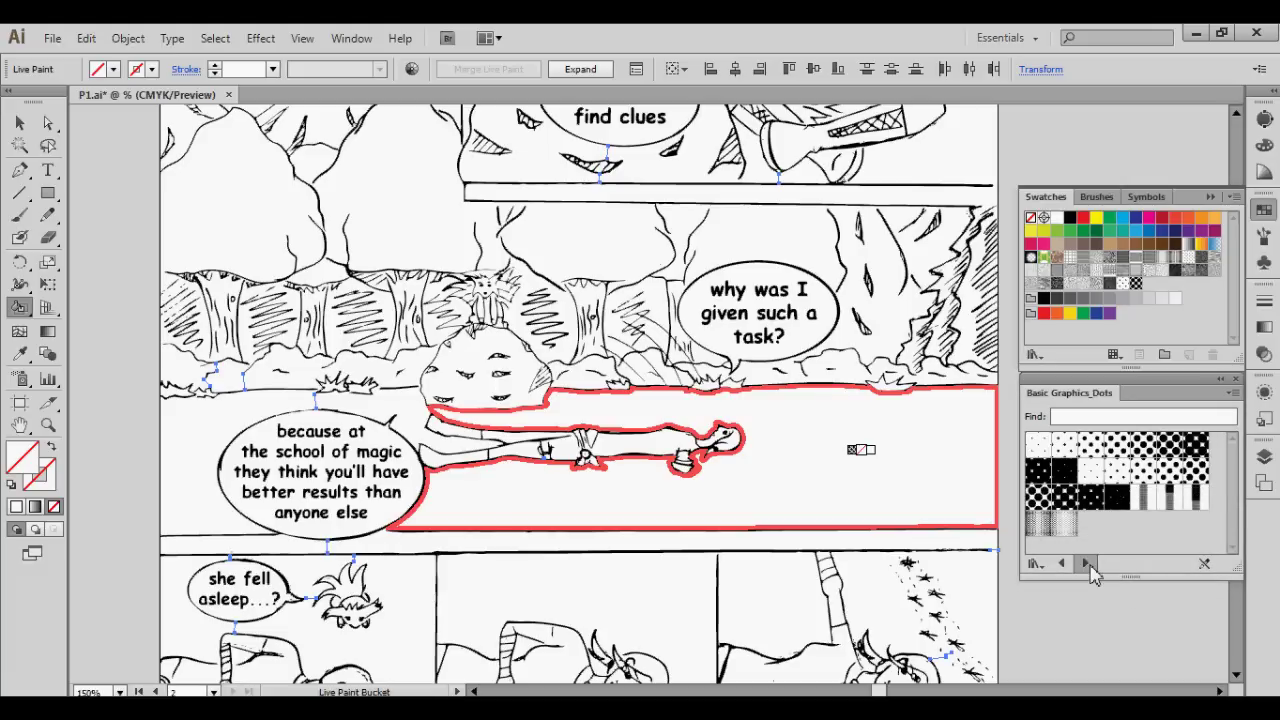
Step through the pattern libraries to land on Basic Graphics_Textures.
{"action": "left_click", "coordinate": [1087, 564]}
{"action": "left_click", "coordinate": [1087, 564]}
{"action": "left_click", "coordinate": [1087, 564]}
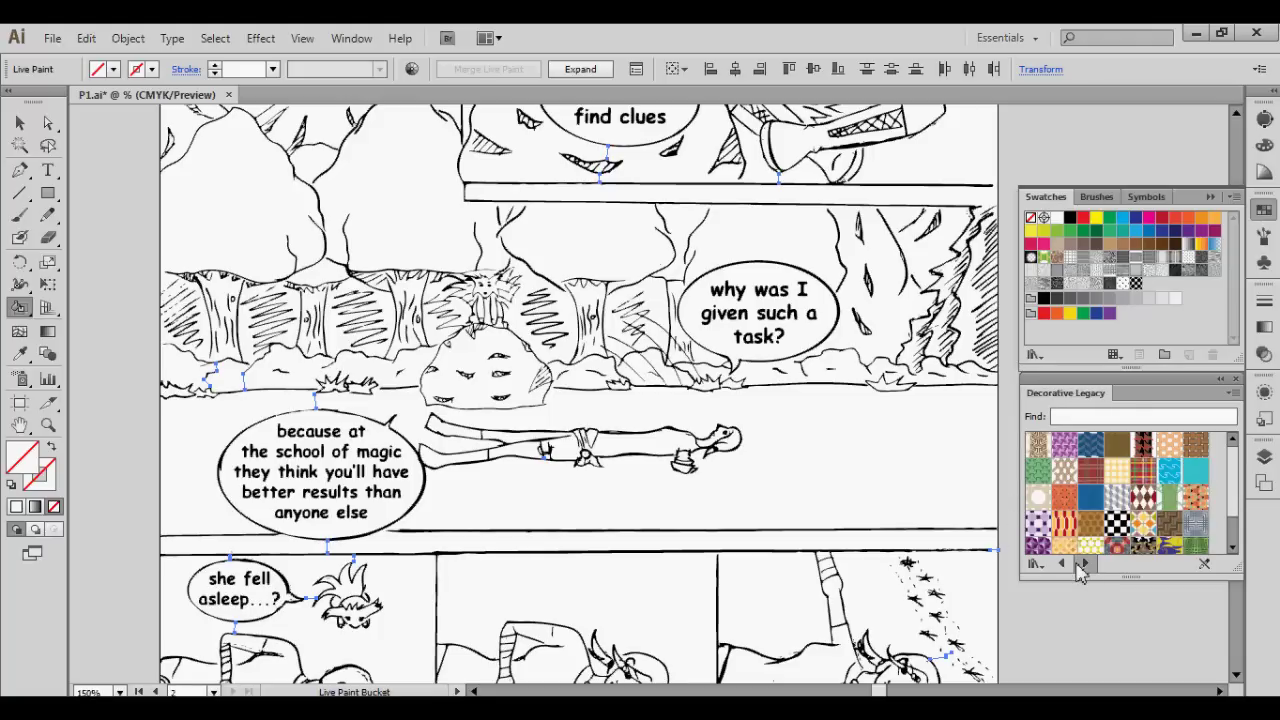
{"action": "left_click", "coordinate": [1084, 564]}
{"action": "left_click", "coordinate": [1064, 564]}
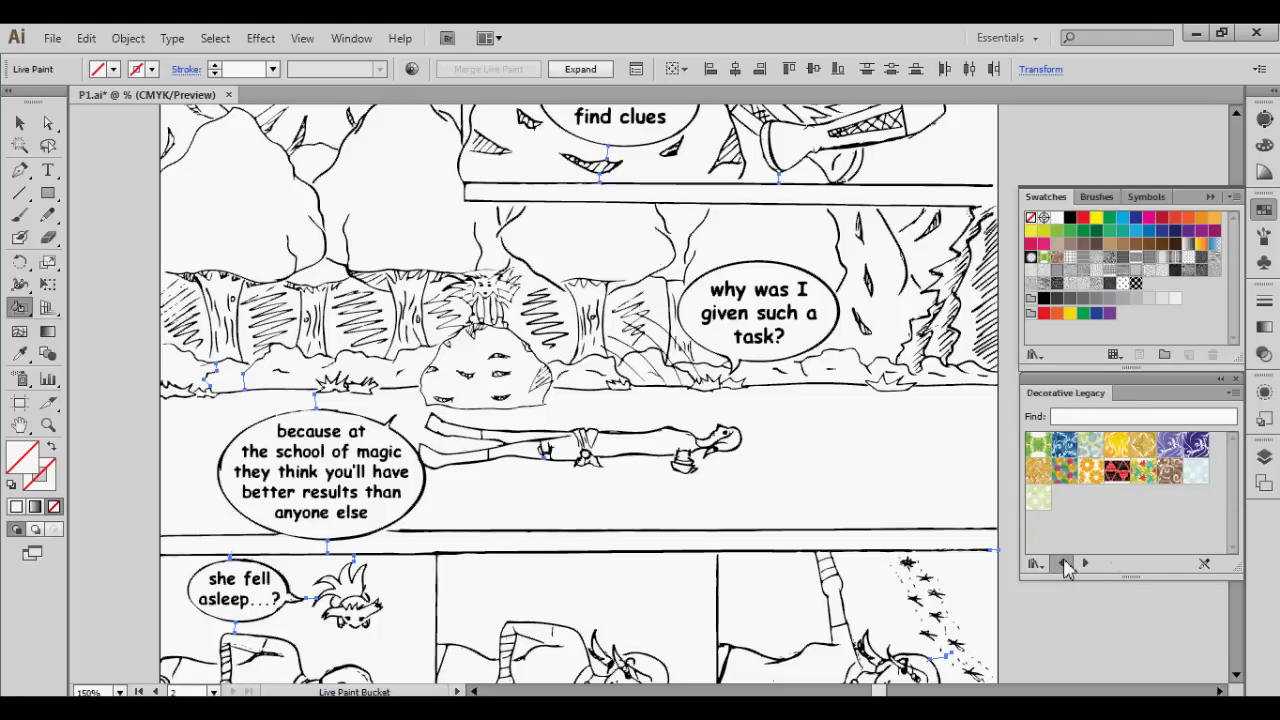
{"action": "left_click", "coordinate": [1064, 564]}
{"action": "left_click", "coordinate": [1064, 564]}
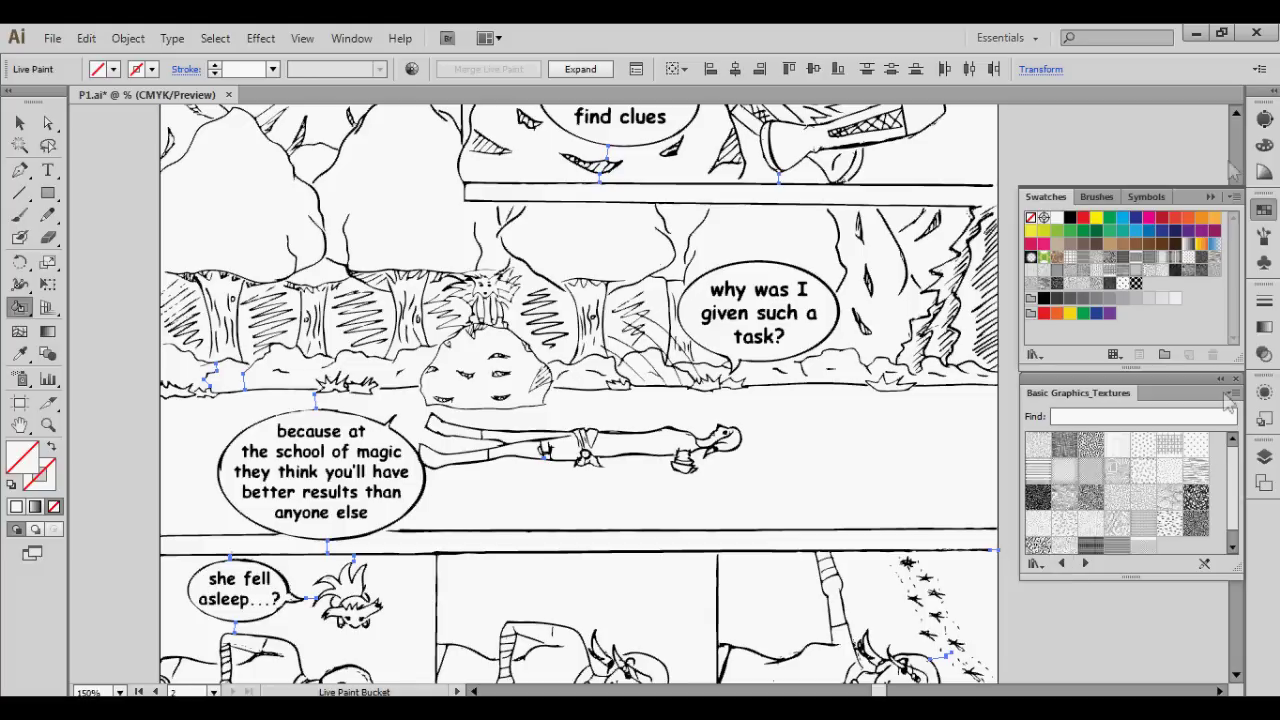
{"action": "left_click", "coordinate": [1232, 394]}
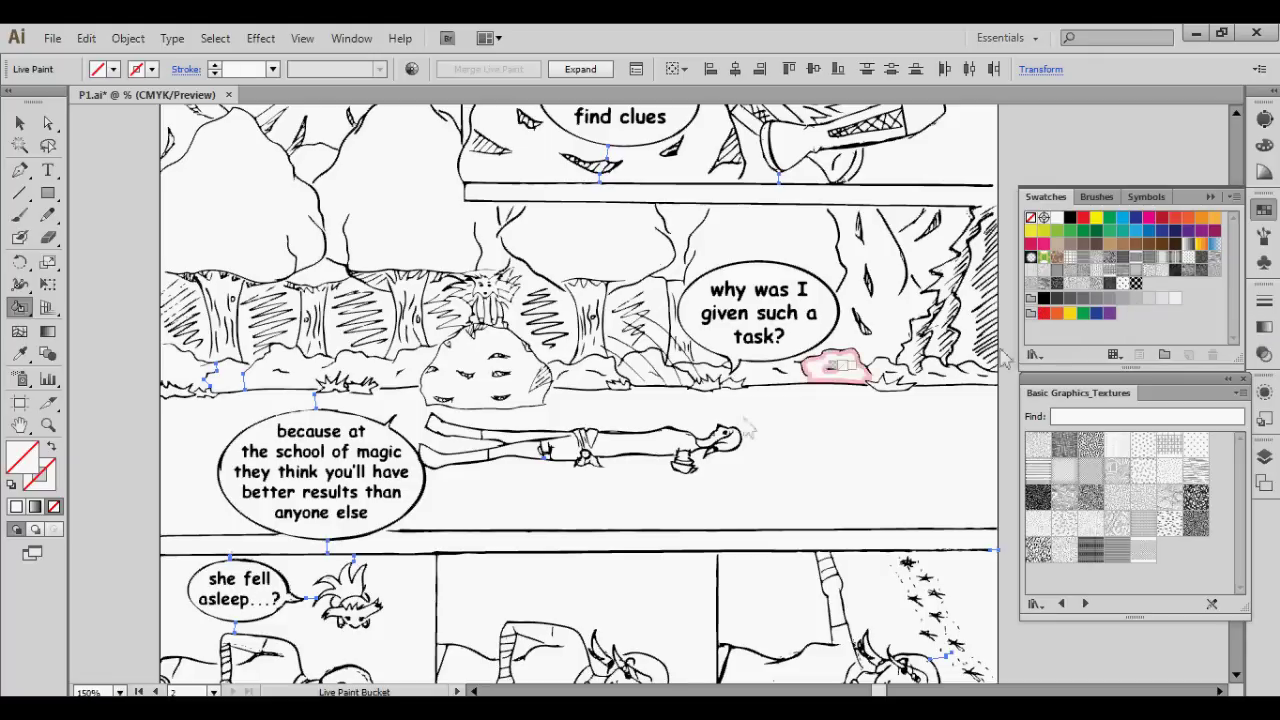
Zoom out to show both comic pages and deselect the Live Paint artwork.
{"action": "scroll", "coordinate": [634, 491], "scroll_direction": "right", "scroll_amount": 1}
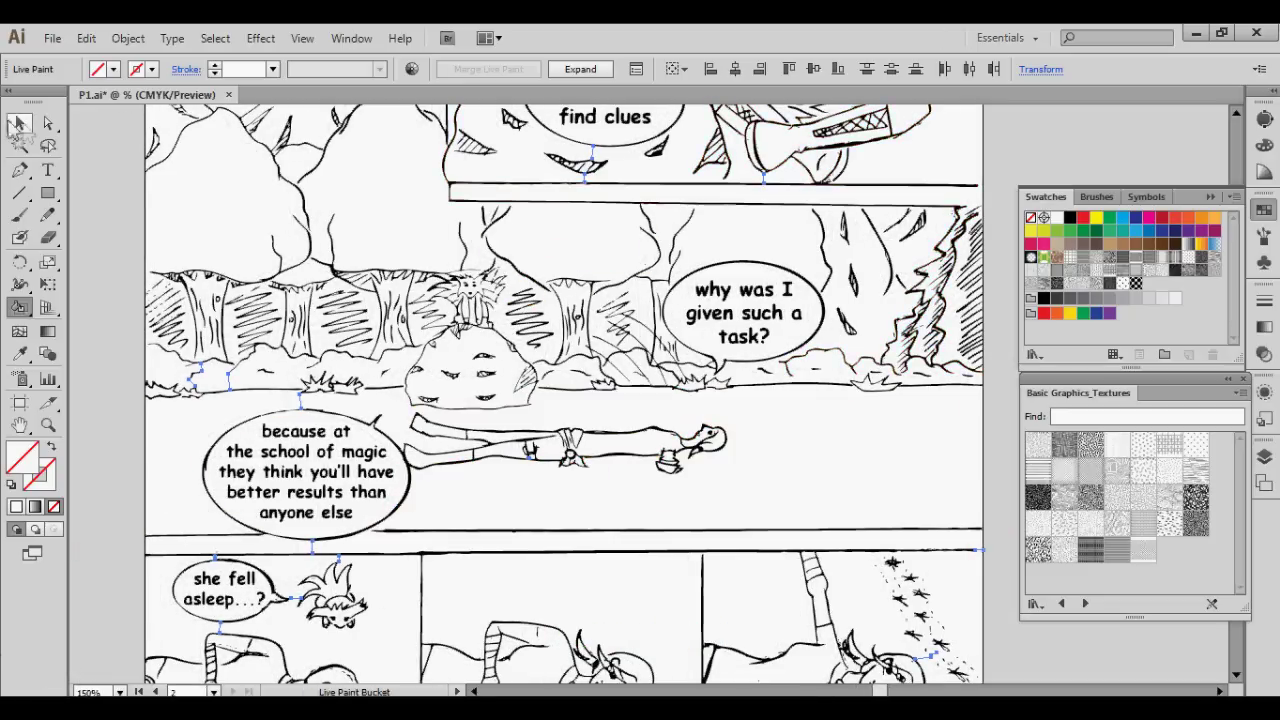
{"action": "left_click", "coordinate": [19, 122]}
{"action": "key", "text": "ctrl+minus"}
{"action": "key", "text": "ctrl+minus"}
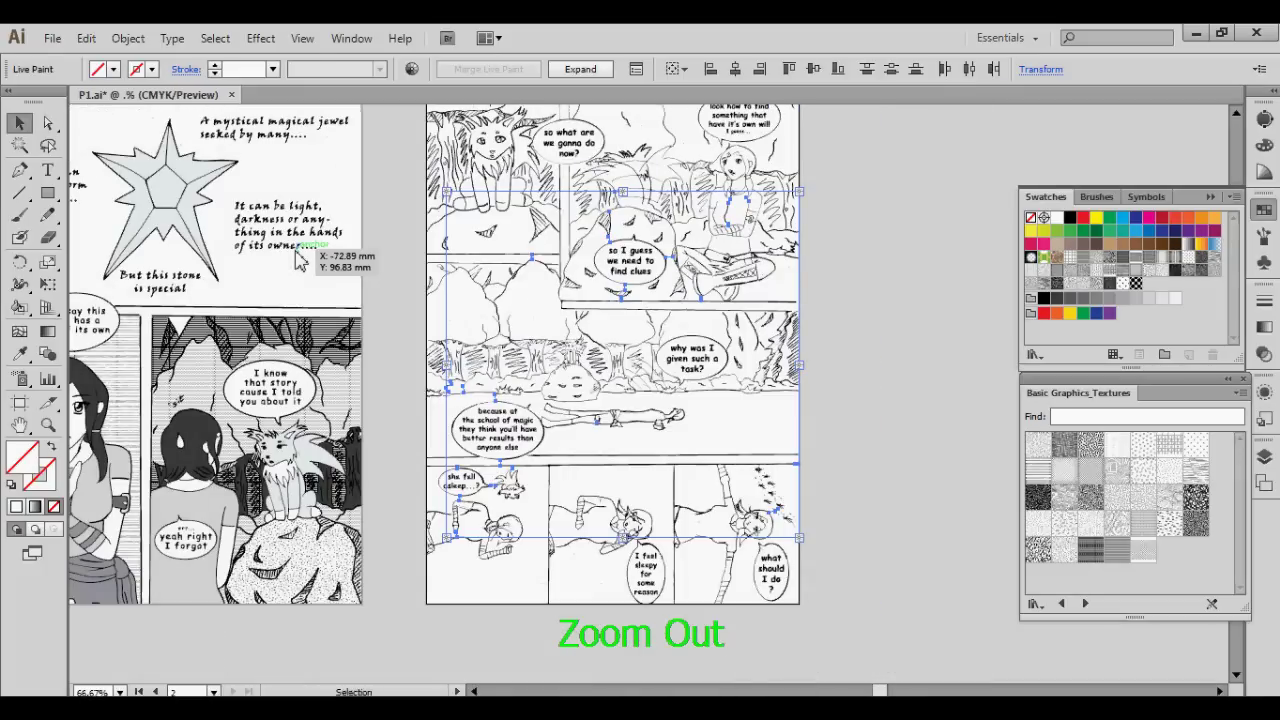
{"action": "left_click_drag", "start_coordinate": [878, 691], "coordinate": [865, 691]}
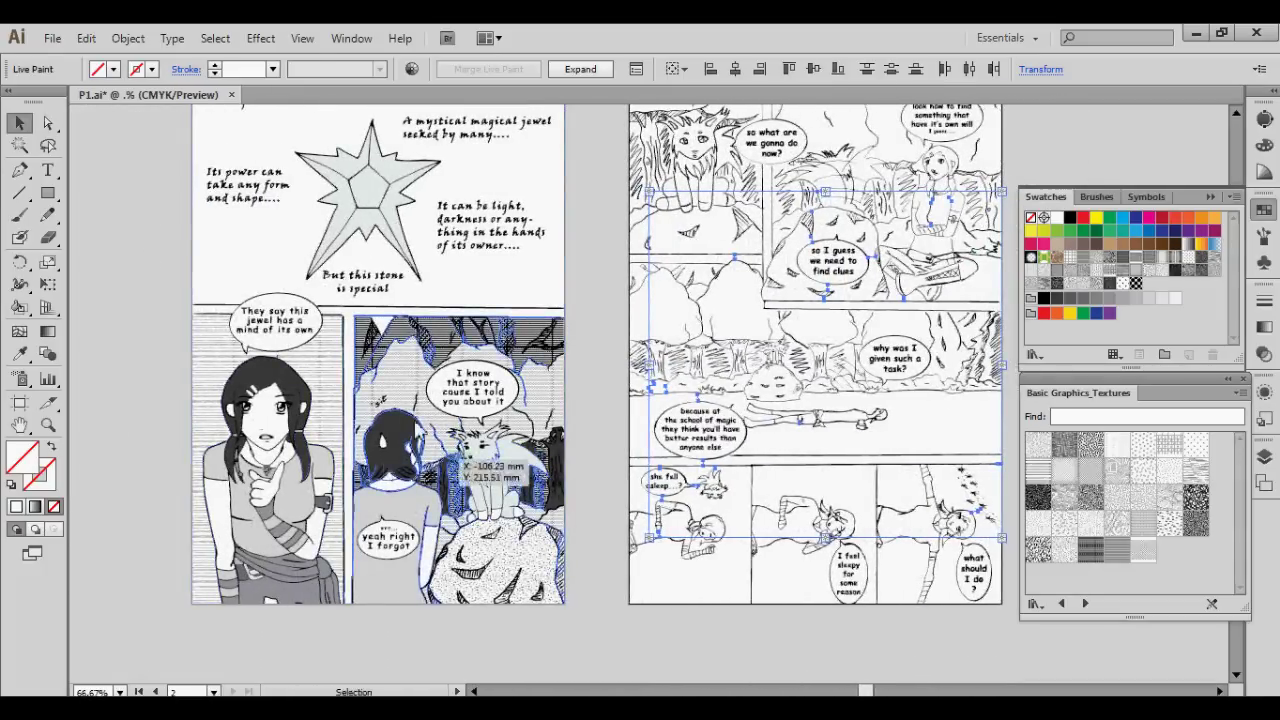
{"action": "left_click", "coordinate": [110, 258]}
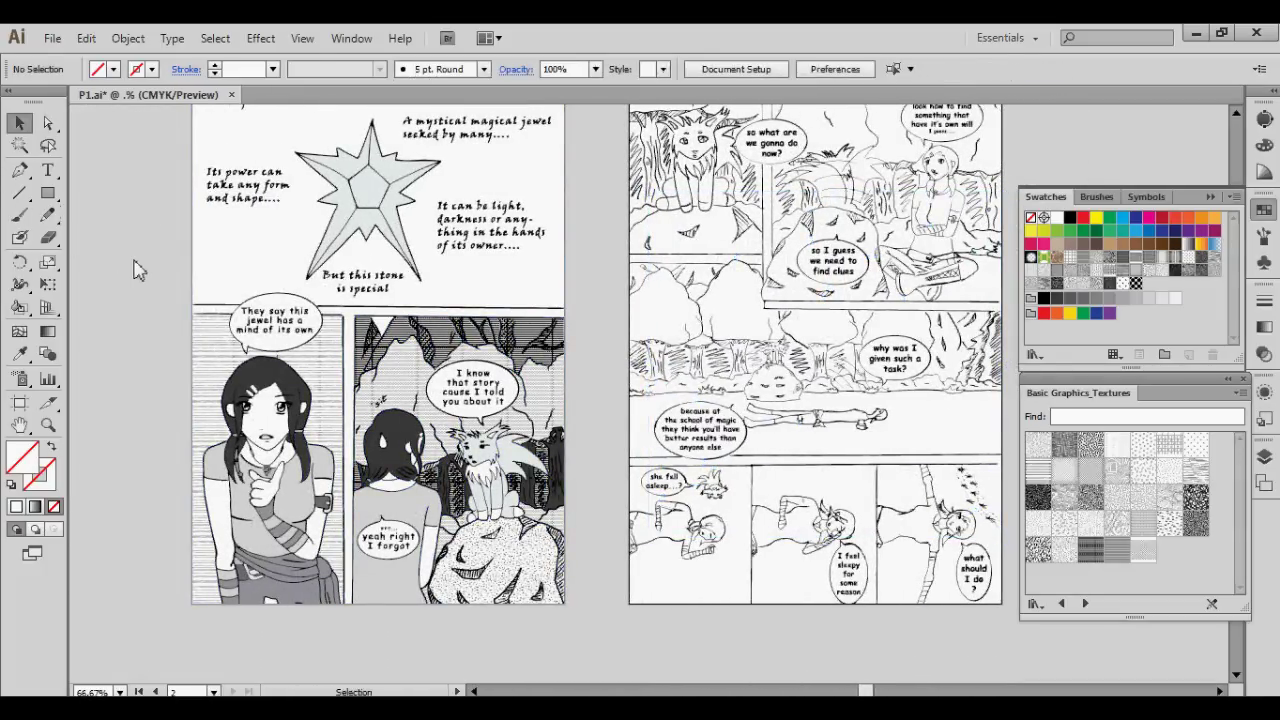
Sample the dark grey of the girl's hair on page 1 with the Eyedropper.
{"action": "left_click", "coordinate": [19, 354]}
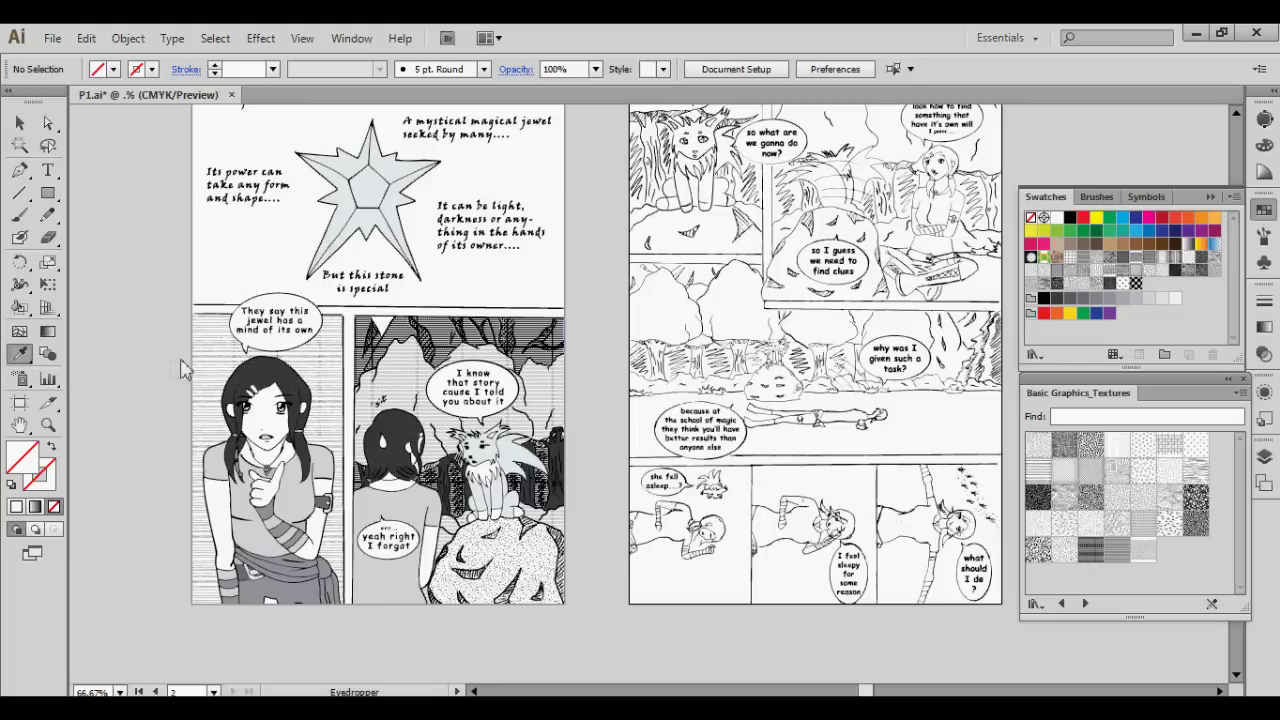
{"action": "left_click", "coordinate": [293, 386]}
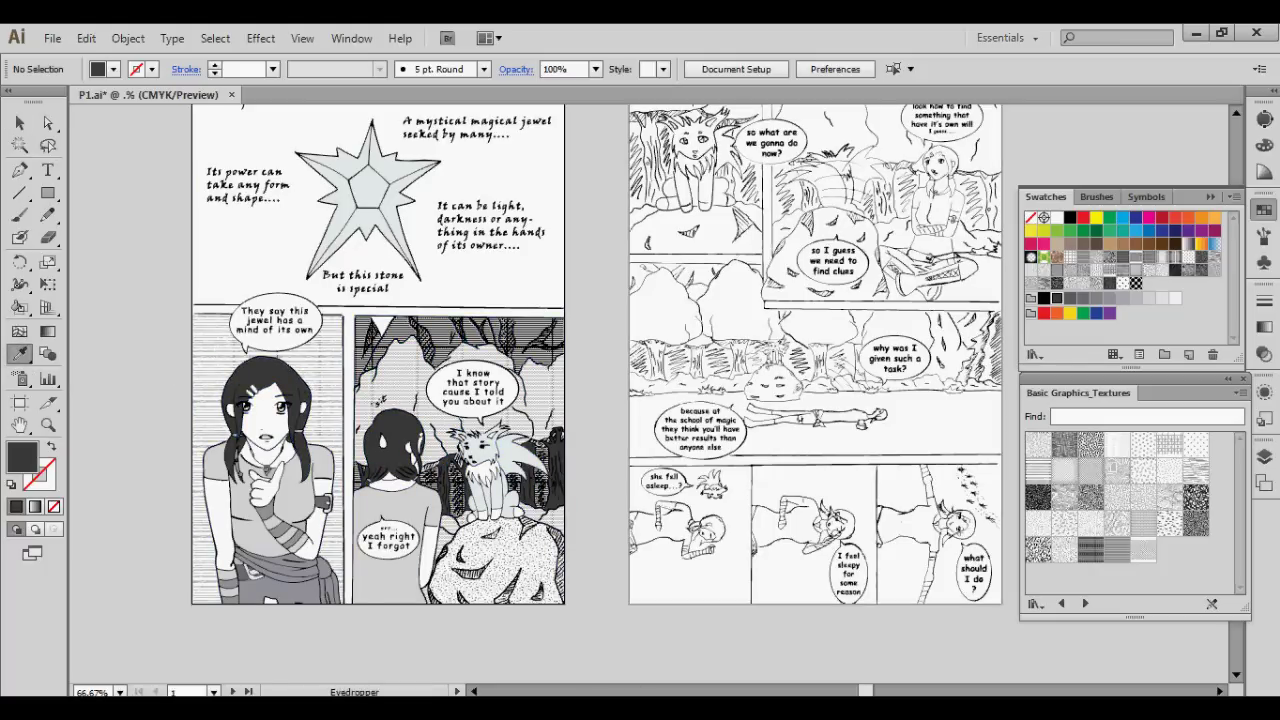
{"action": "scroll", "coordinate": [893, 481], "scroll_direction": "up", "scroll_amount": 3}
{"action": "scroll", "coordinate": [893, 481], "scroll_direction": "right", "scroll_amount": 5}
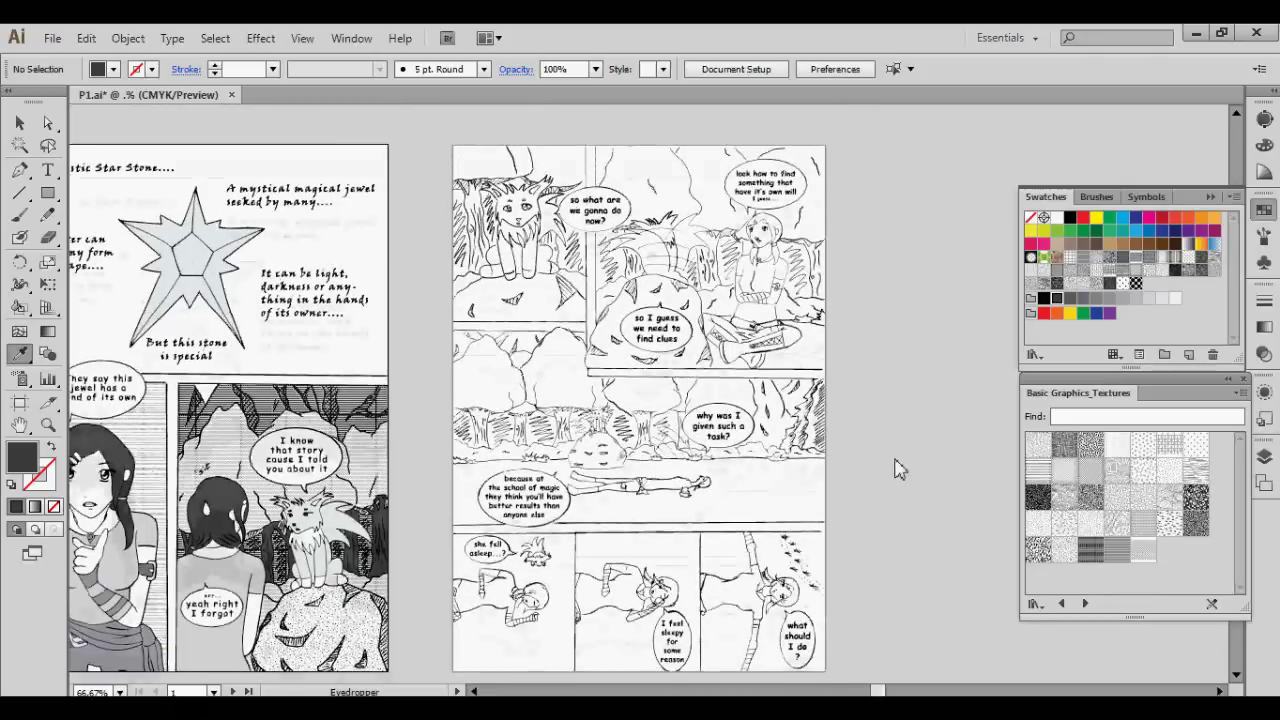
Fill the top girl's hair and both pigtails with the sampled dark grey.
{"action": "key", "text": "ctrl+plus"}
{"action": "key", "text": "ctrl+plus"}
{"action": "scroll", "coordinate": [888, 485], "scroll_direction": "up", "scroll_amount": 3}
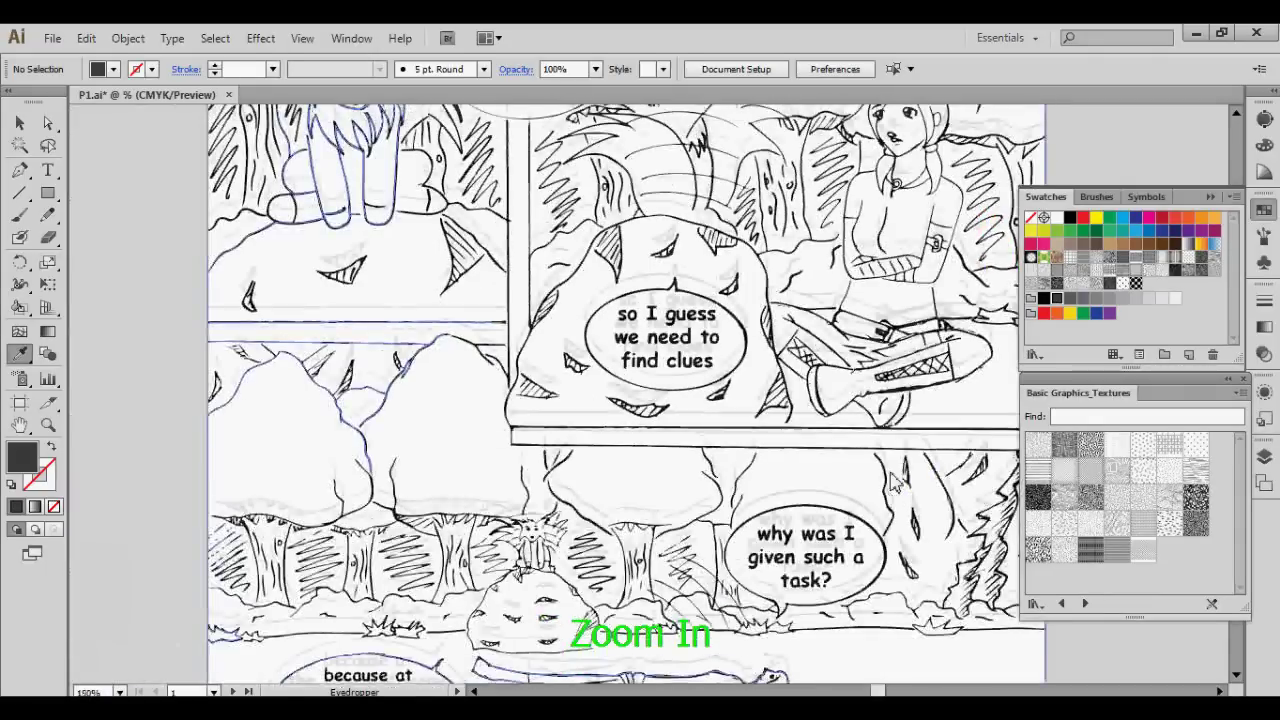
{"action": "scroll", "coordinate": [885, 483], "scroll_direction": "up", "scroll_amount": 1}
{"action": "key", "text": "k"}
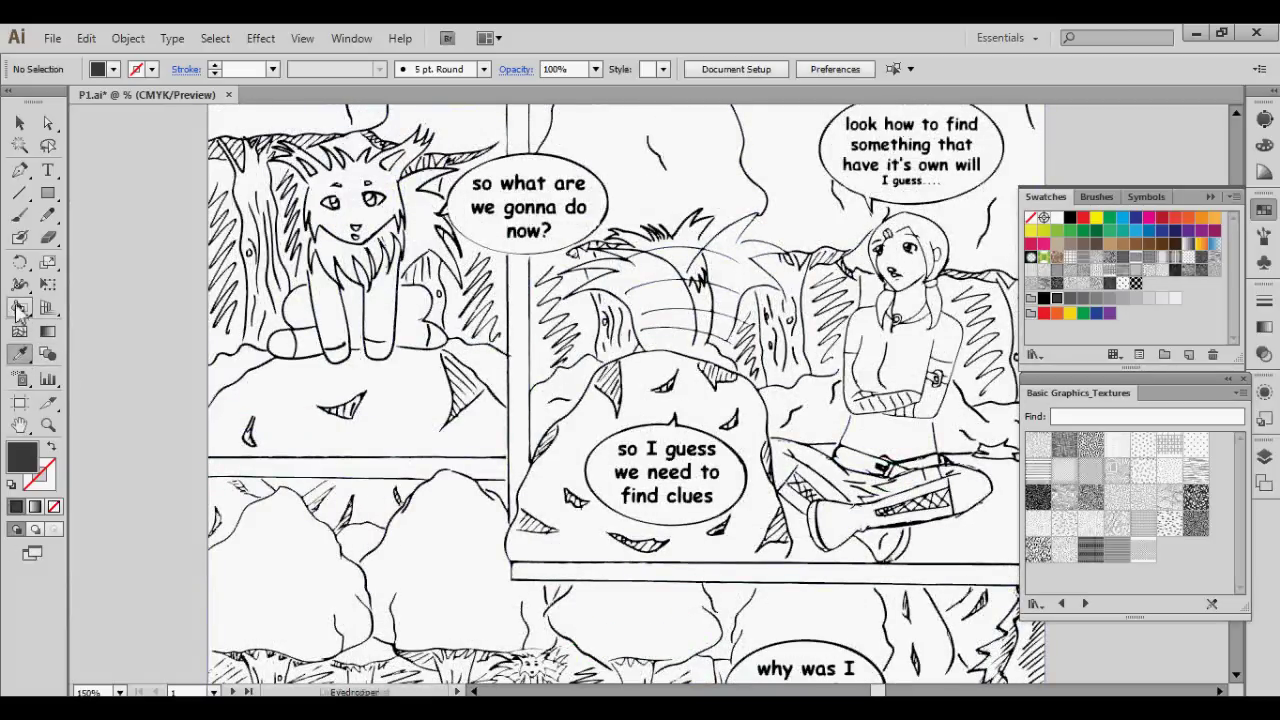
{"action": "left_click", "coordinate": [941, 241]}
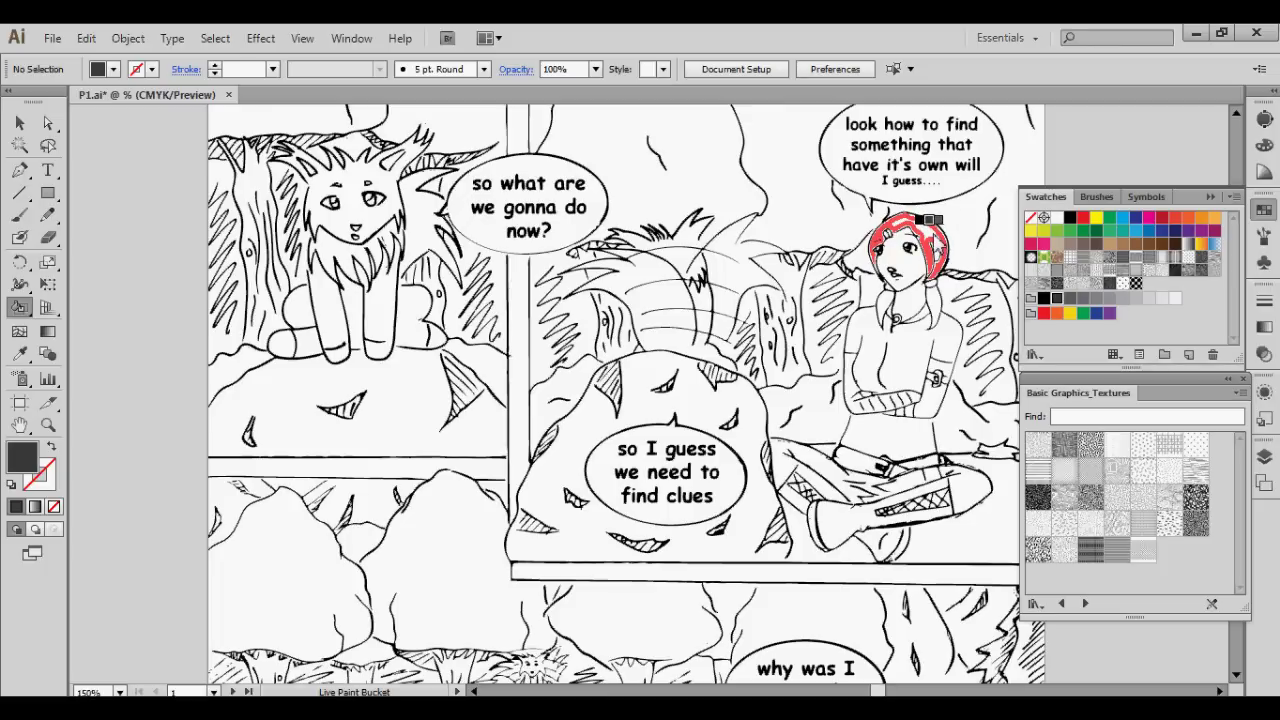
{"action": "left_click", "coordinate": [935, 305]}
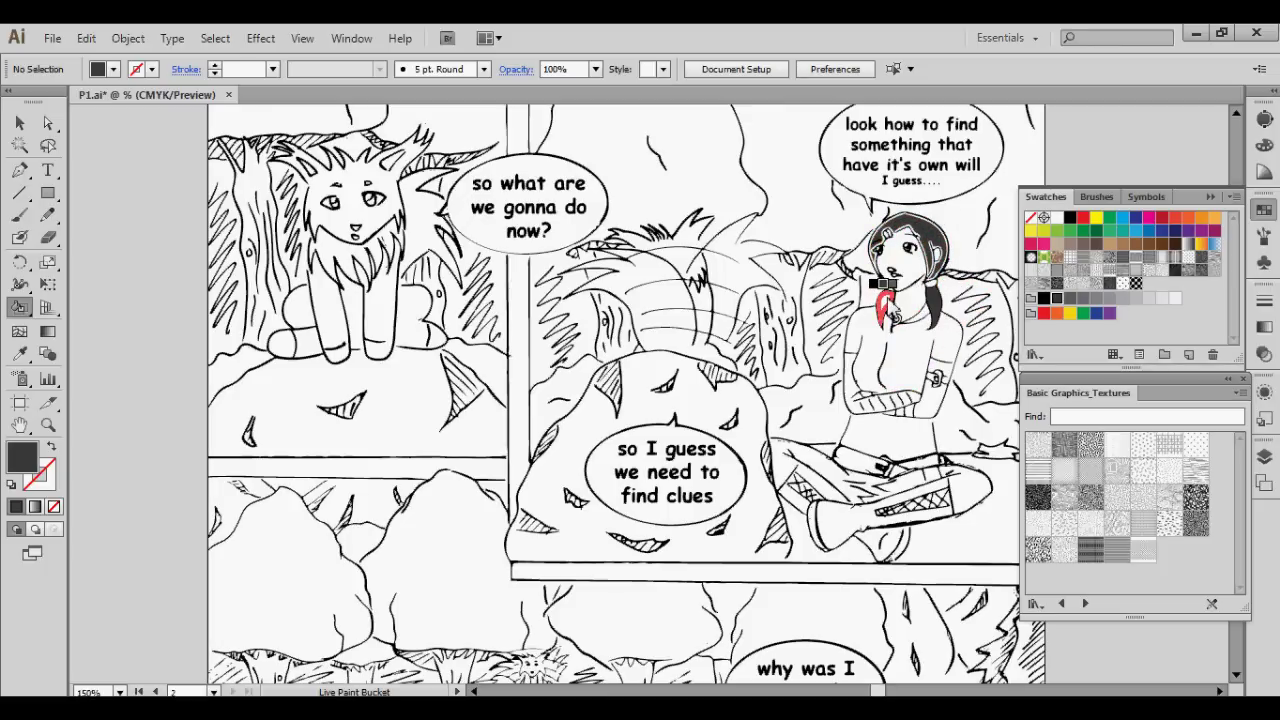
{"action": "left_click", "coordinate": [886, 305]}
Fill the lying girl's hair and the lower-right panel girl's hair dark.
{"action": "scroll", "coordinate": [560, 330], "scroll_direction": "down", "scroll_amount": 3}
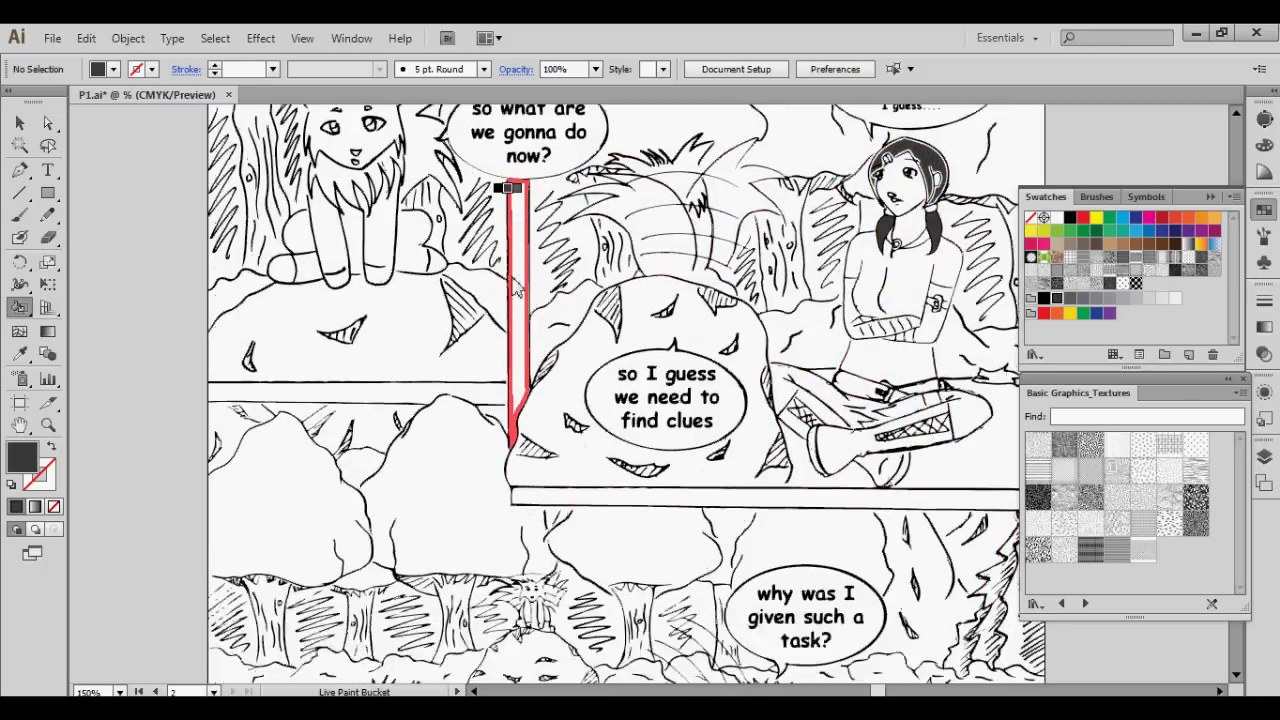
{"action": "scroll", "coordinate": [832, 430], "scroll_direction": "down", "scroll_amount": 1}
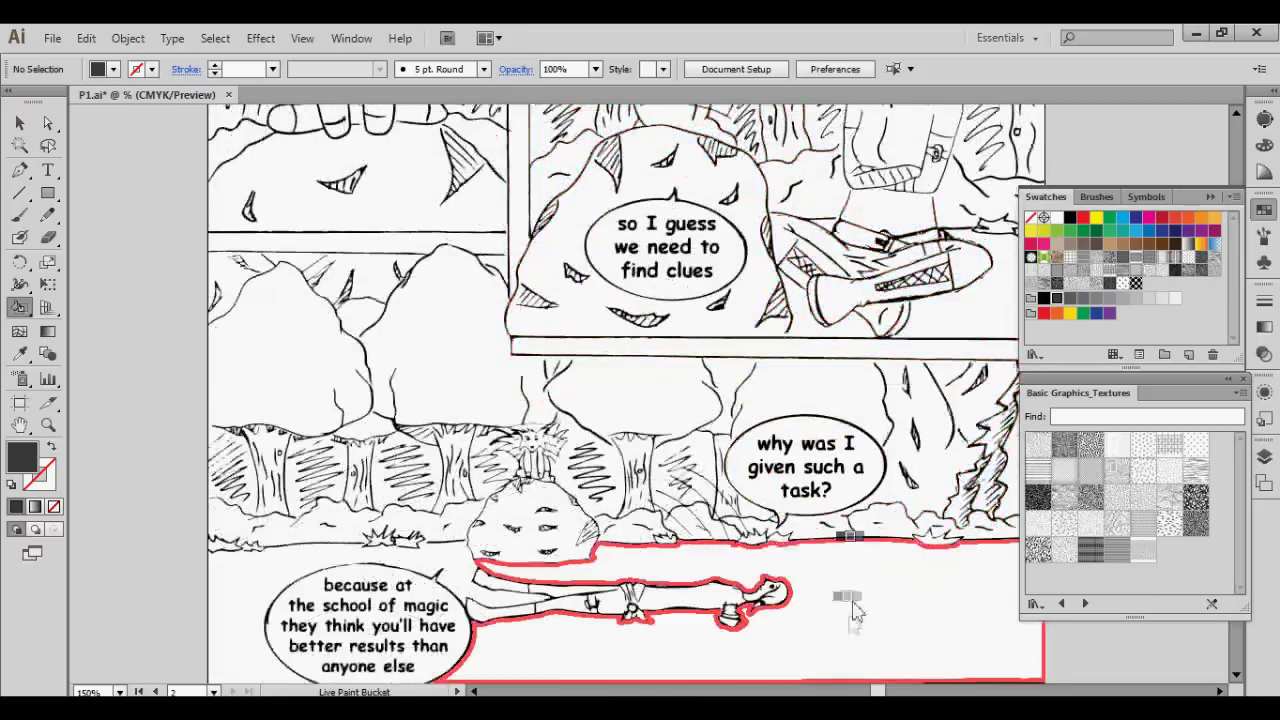
{"action": "left_click", "coordinate": [772, 597]}
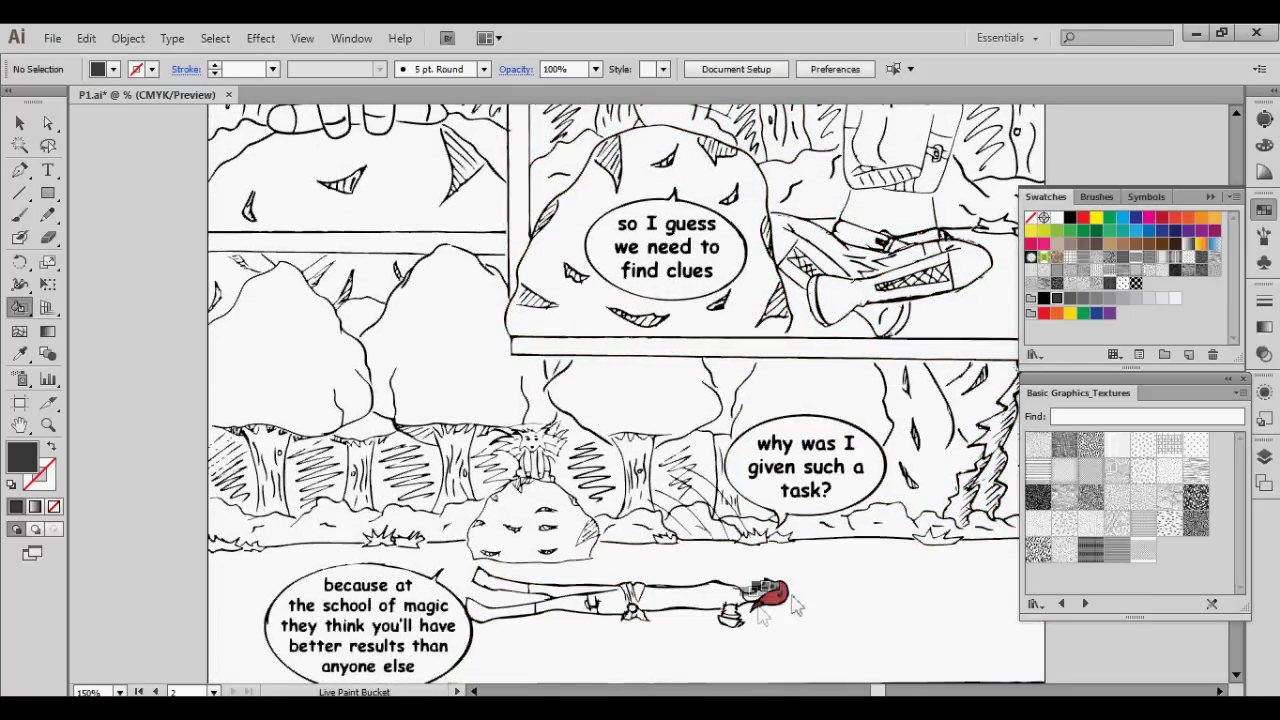
{"action": "scroll", "coordinate": [880, 572], "scroll_direction": "down", "scroll_amount": 1}
{"action": "key", "text": "ctrl+plus"}
{"action": "key", "text": "ctrl+plus"}
{"action": "key", "text": "ctrl+plus"}
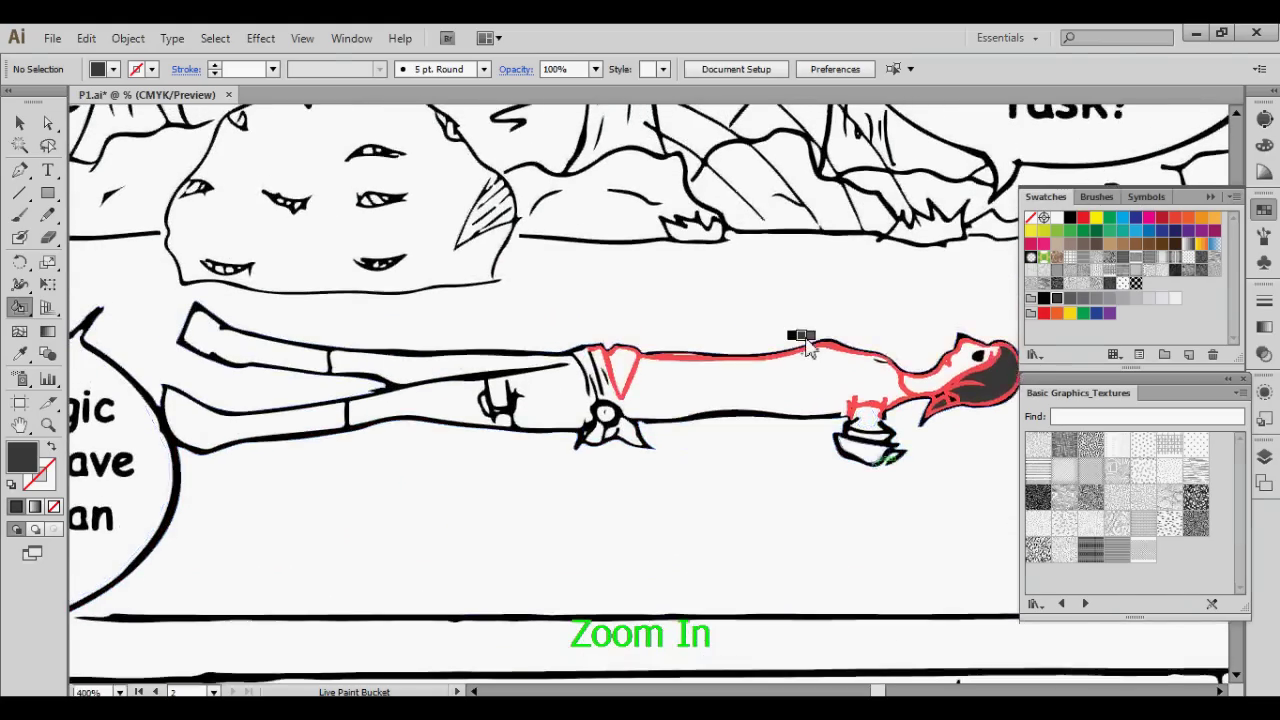
{"action": "scroll", "coordinate": [856, 370], "scroll_direction": "up", "scroll_amount": 3}
{"action": "scroll", "coordinate": [856, 370], "scroll_direction": "up", "scroll_amount": 4}
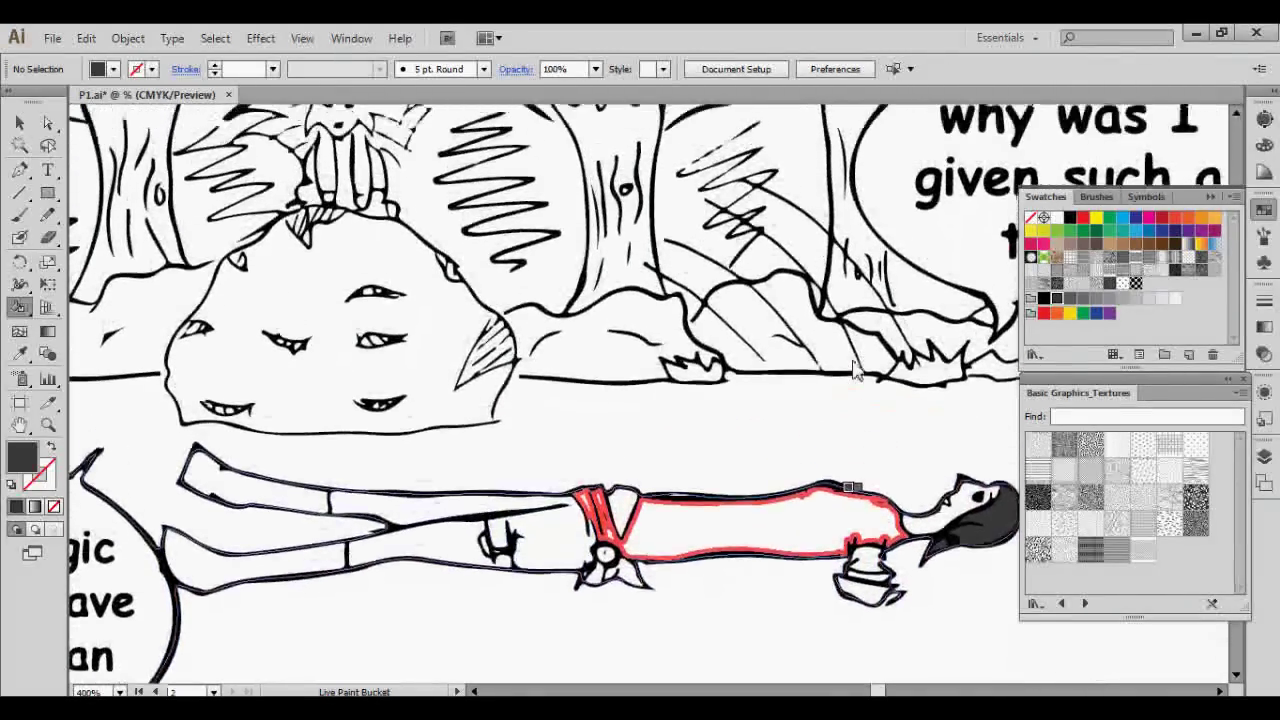
{"action": "scroll", "coordinate": [818, 378], "scroll_direction": "up", "scroll_amount": 3}
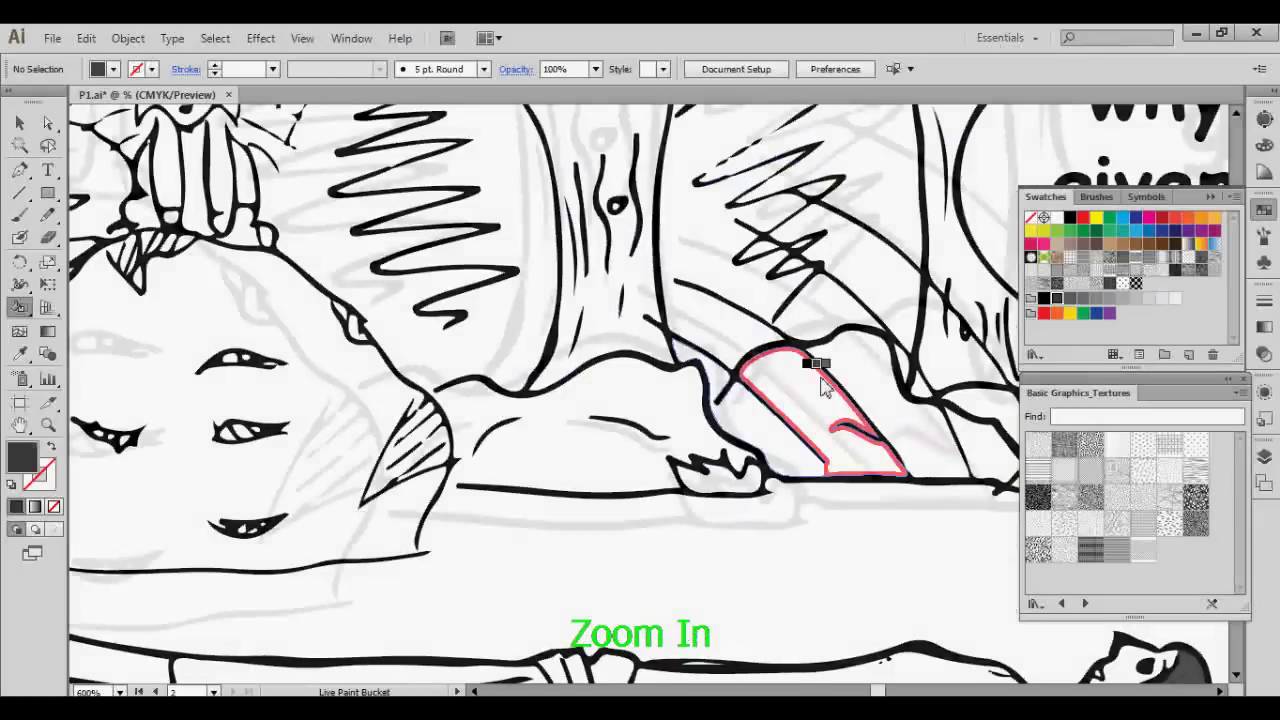
{"action": "scroll", "coordinate": [820, 388], "scroll_direction": "down", "scroll_amount": 6}
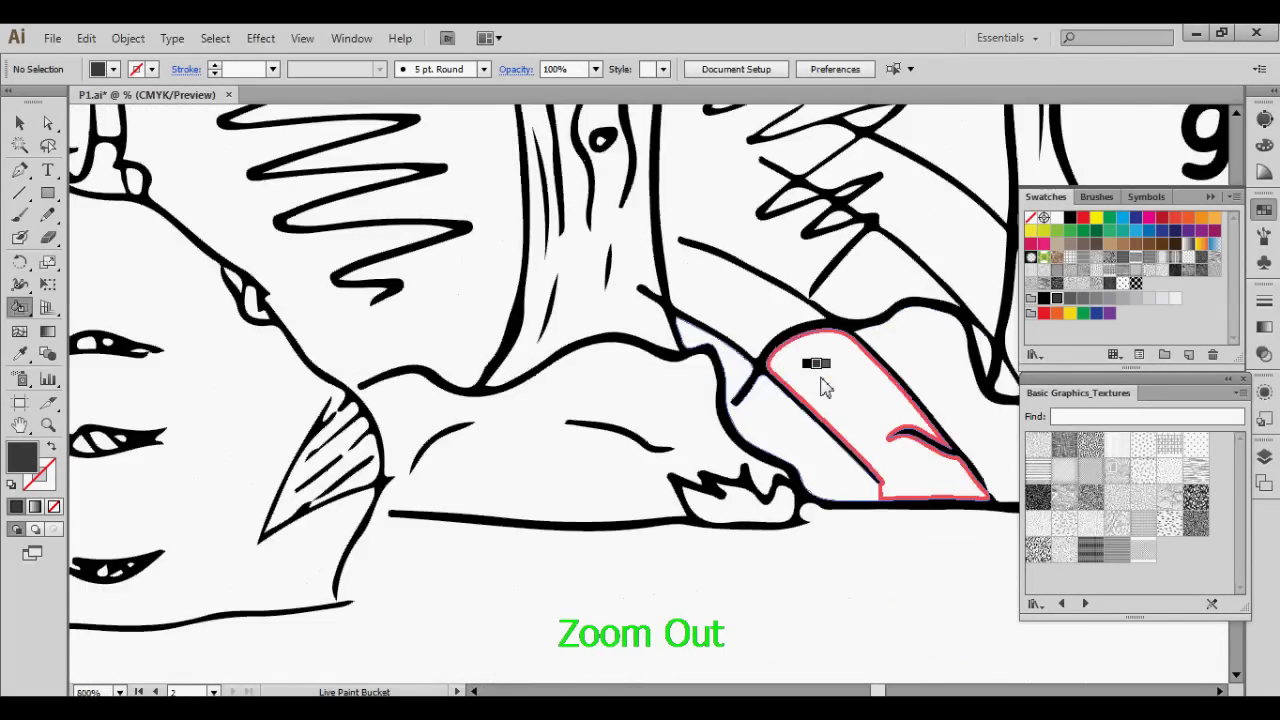
{"action": "scroll", "coordinate": [820, 388], "scroll_direction": "down", "scroll_amount": 1}
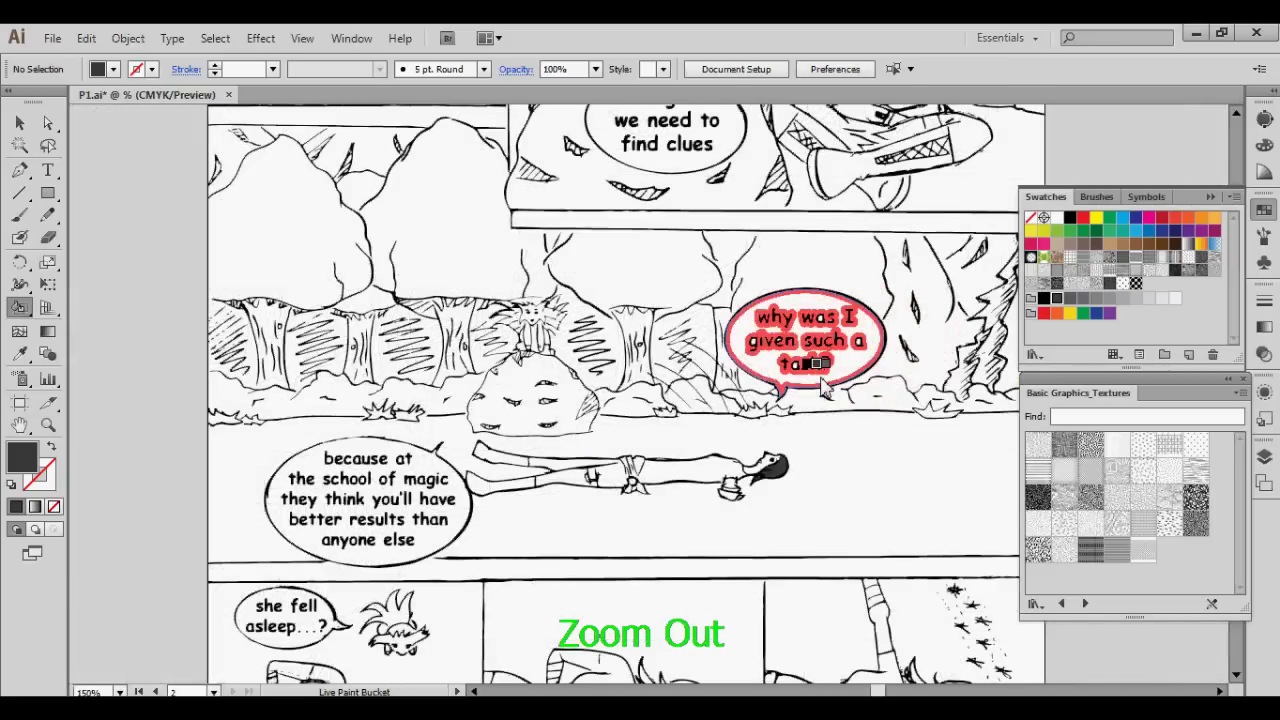
{"action": "scroll", "coordinate": [840, 400], "scroll_direction": "down", "scroll_amount": 4}
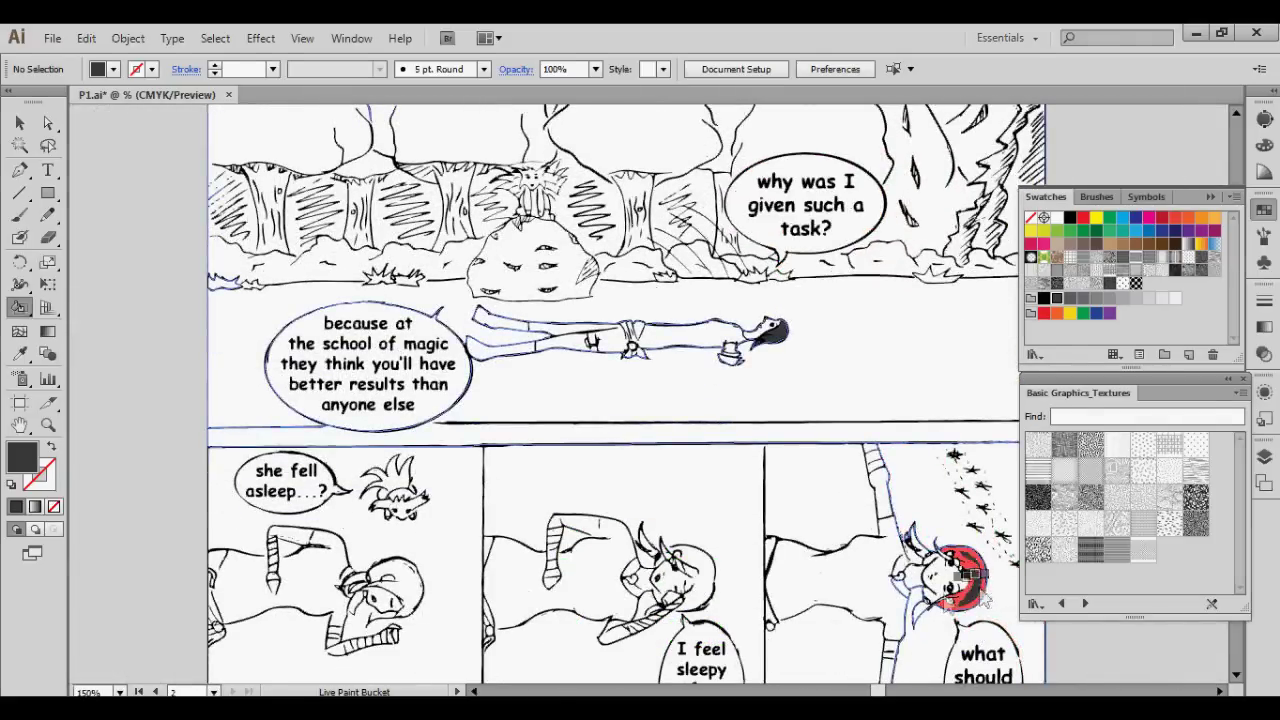
{"action": "left_click", "coordinate": [972, 585]}
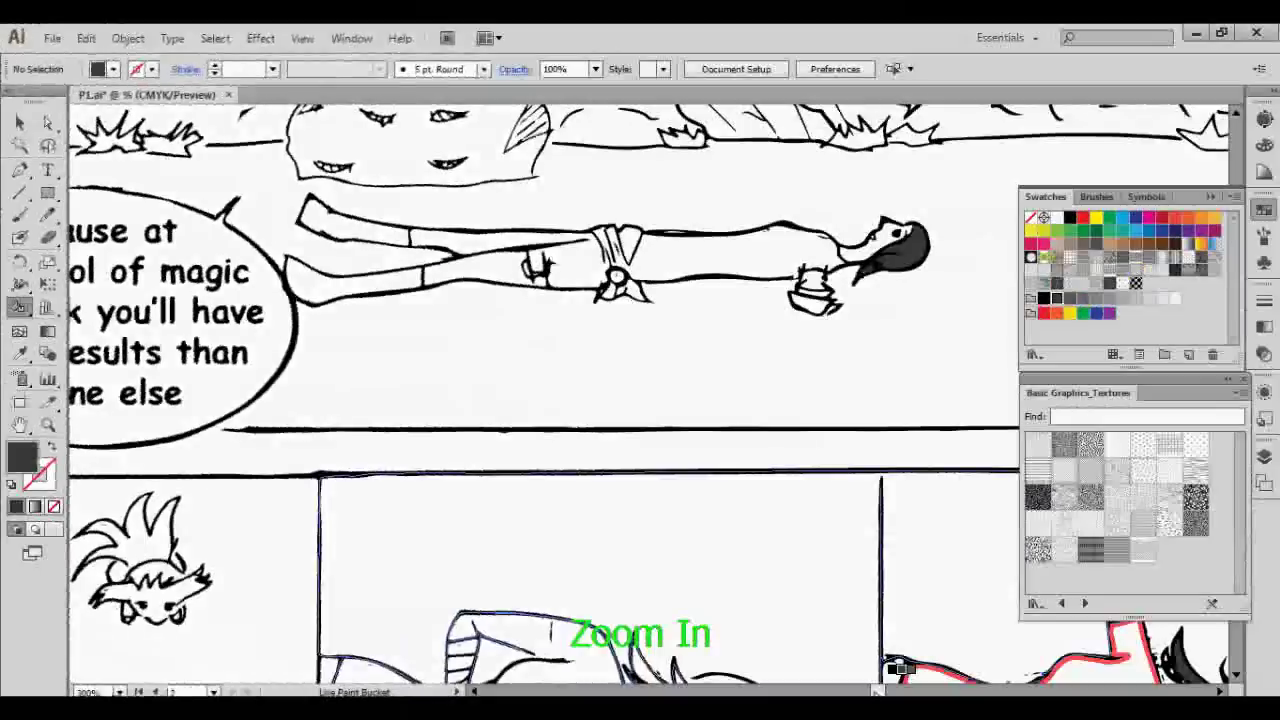
Fill the middle panel girl's hair and her horn dark, then switch to Direct Selection.
{"action": "scroll", "coordinate": [893, 668], "scroll_direction": "right", "scroll_amount": 5}
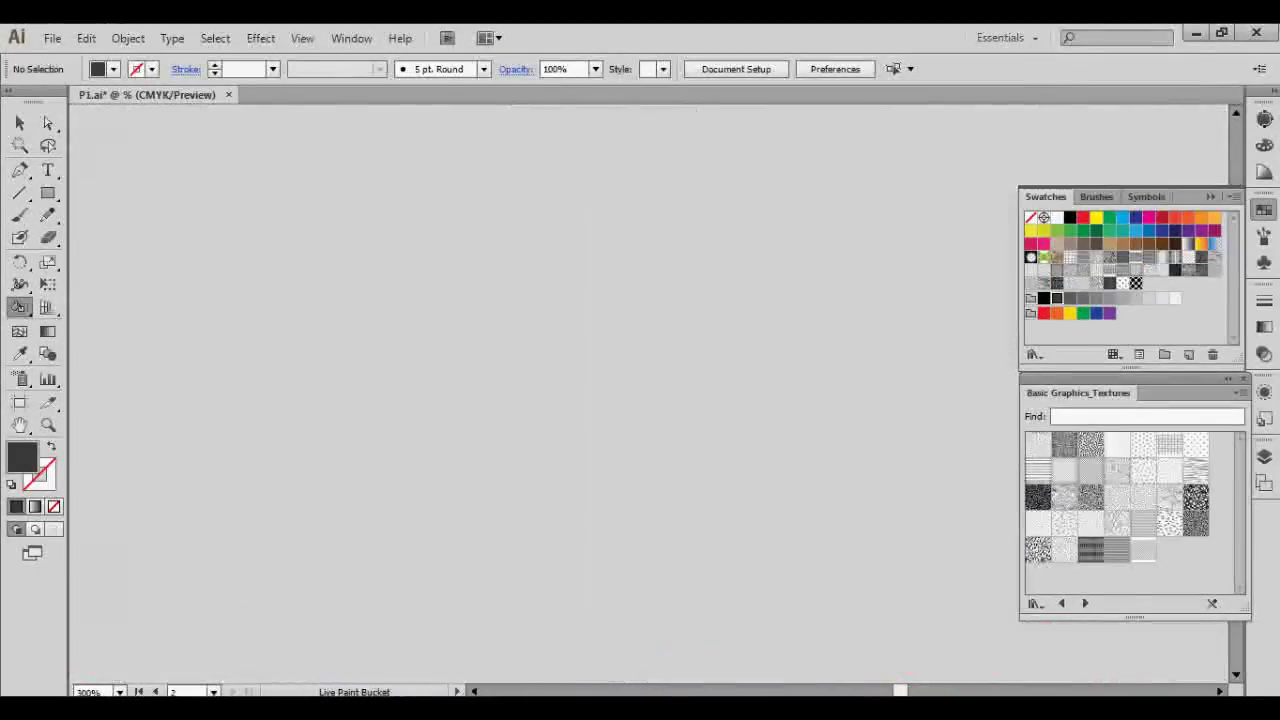
{"action": "scroll", "coordinate": [920, 560], "scroll_direction": "down", "scroll_amount": 3}
{"action": "scroll", "coordinate": [955, 475], "scroll_direction": "down", "scroll_amount": 1}
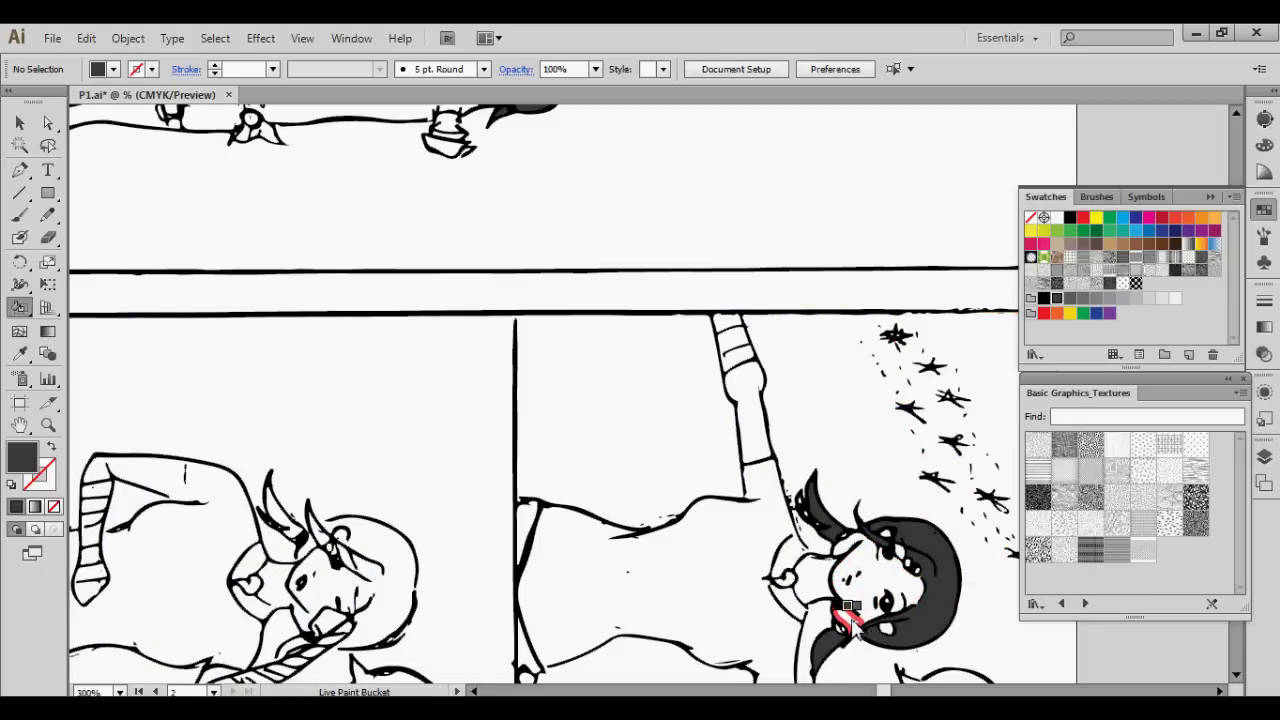
{"action": "scroll", "coordinate": [848, 665], "scroll_direction": "left", "scroll_amount": 5}
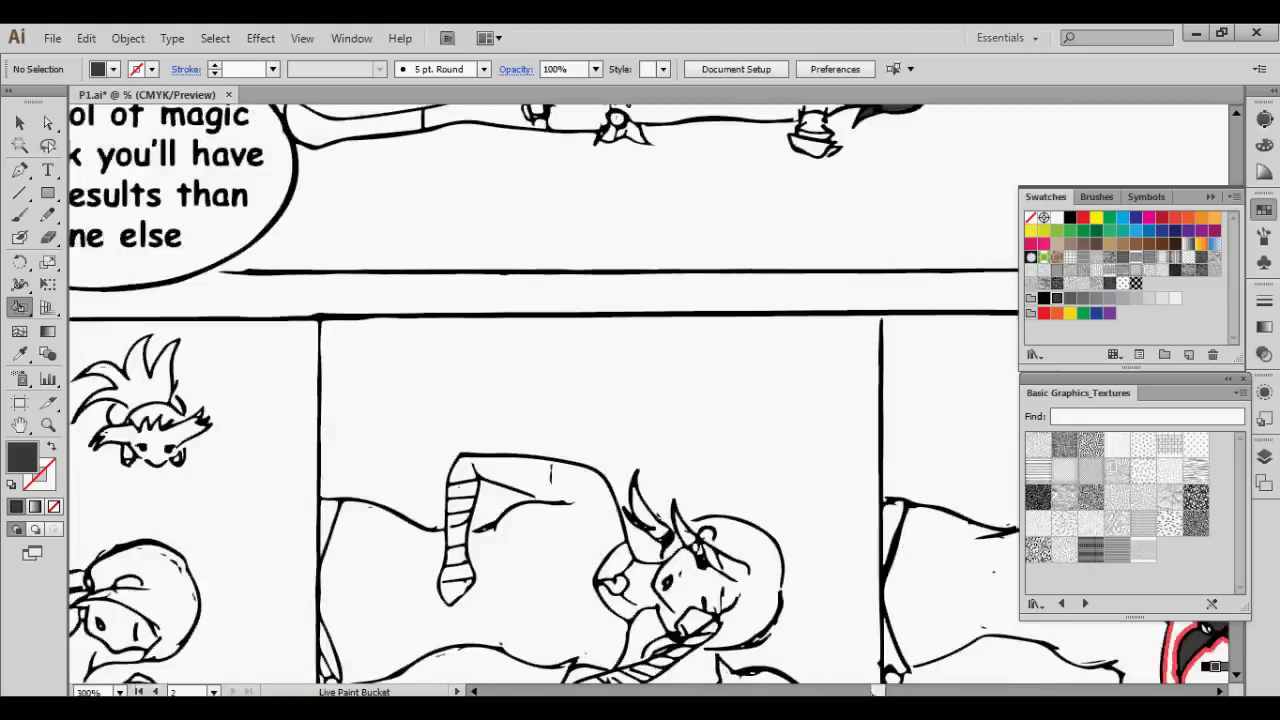
{"action": "left_click", "coordinate": [740, 595]}
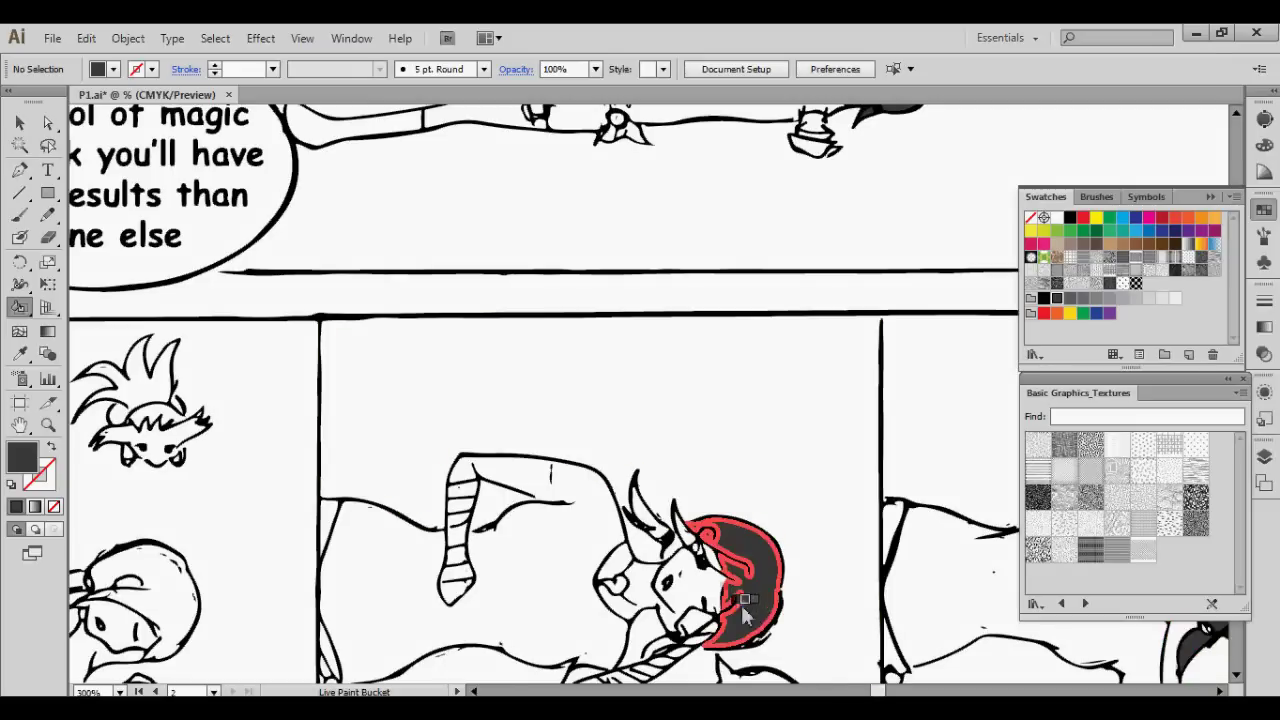
{"action": "left_click", "coordinate": [672, 552]}
{"action": "scroll", "coordinate": [770, 480], "scroll_direction": "down", "scroll_amount": 1}
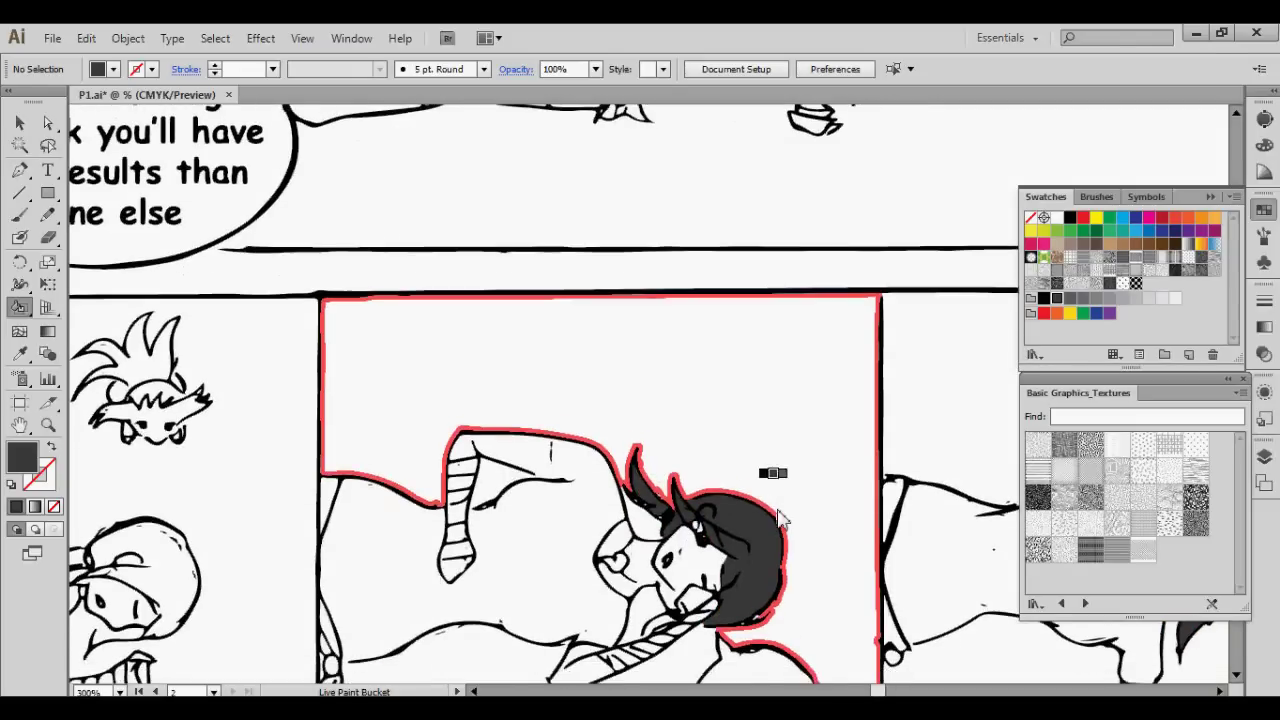
{"action": "scroll", "coordinate": [785, 525], "scroll_direction": "down", "scroll_amount": 1}
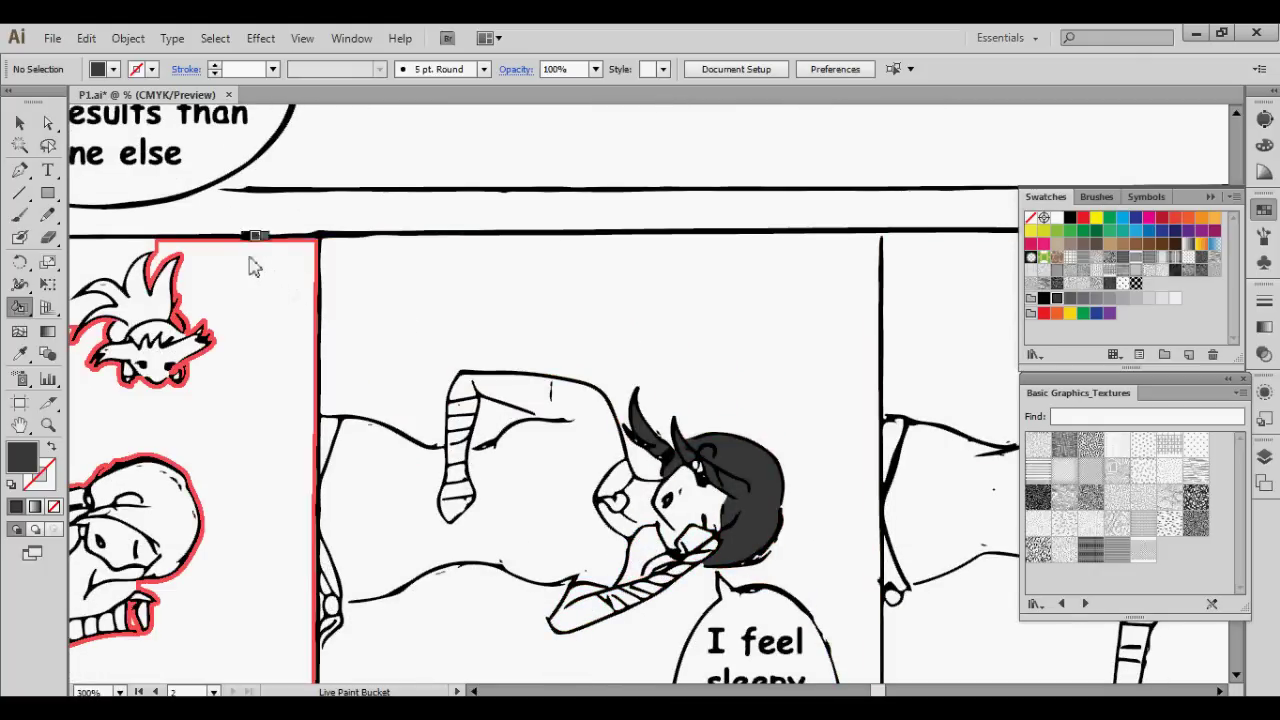
{"action": "left_click", "coordinate": [50, 122]}
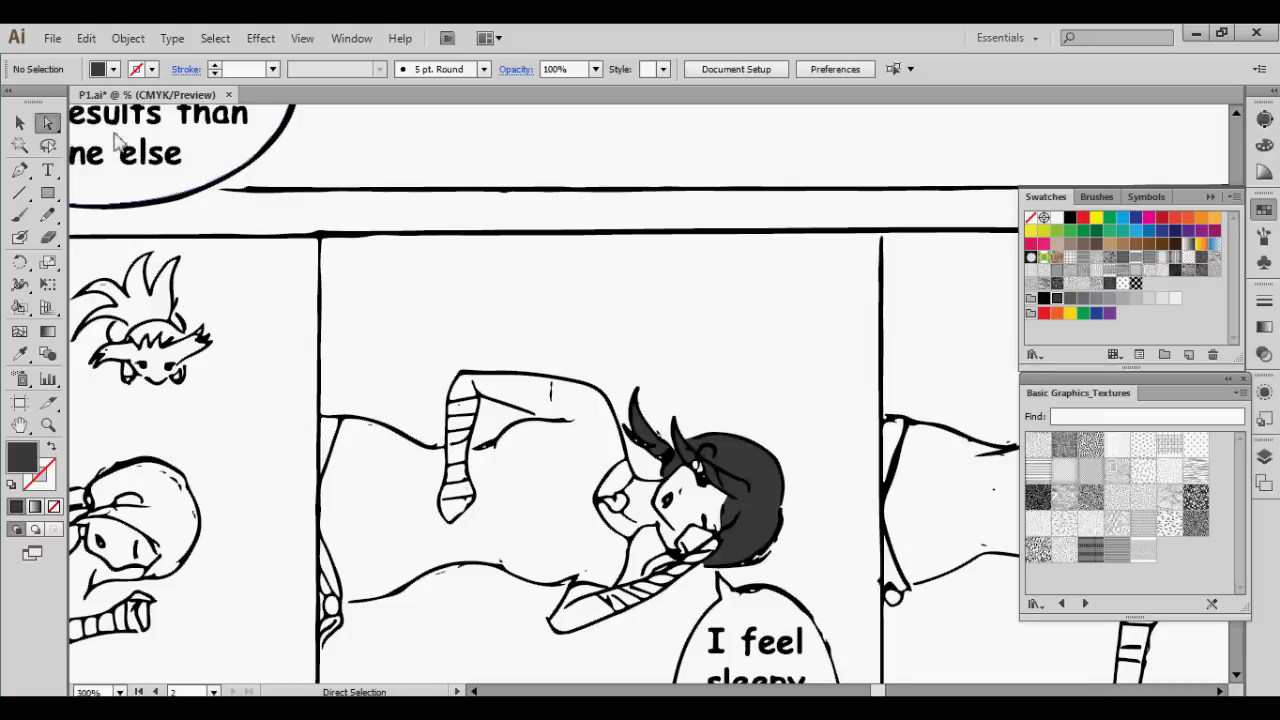
Try cross-hatch and confetti textures above the bubble, settling on the diagonal-hatch texture.
{"action": "key", "text": "ctrl+minus"}
{"action": "key", "text": "ctrl+minus"}
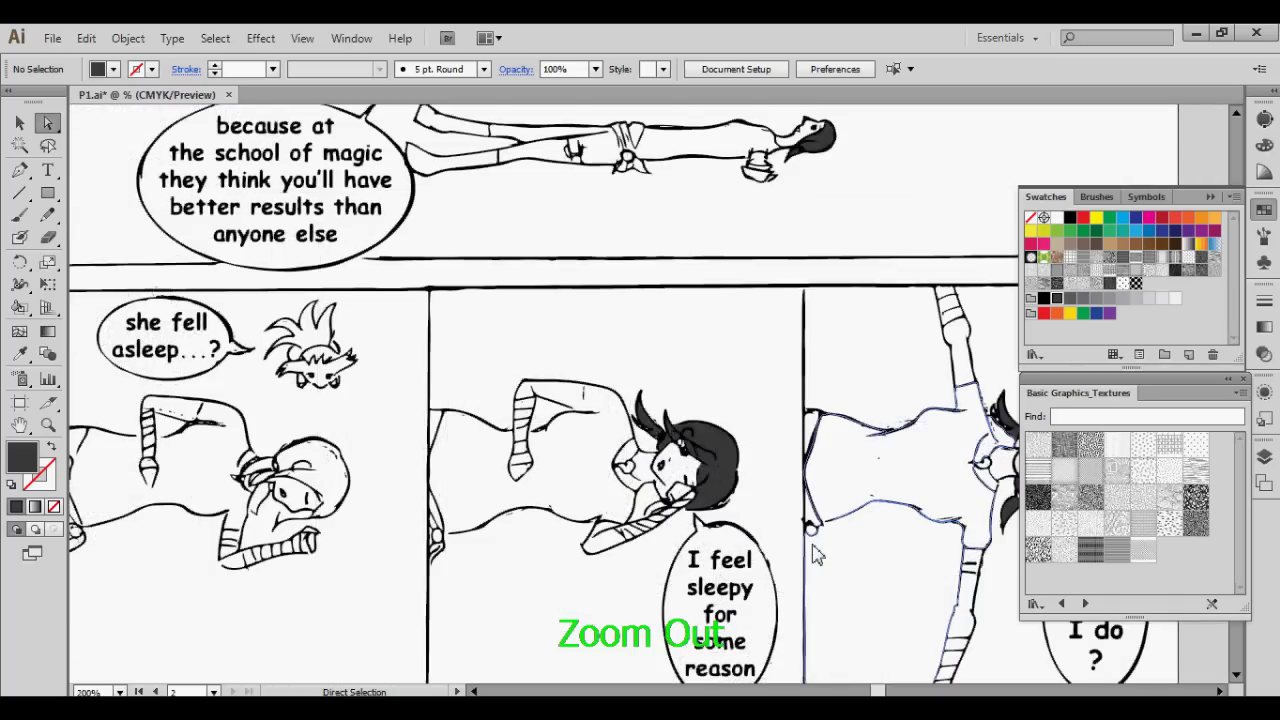
{"action": "scroll", "coordinate": [815, 550], "scroll_direction": "up", "scroll_amount": 6}
{"action": "scroll", "coordinate": [820, 530], "scroll_direction": "up", "scroll_amount": 2}
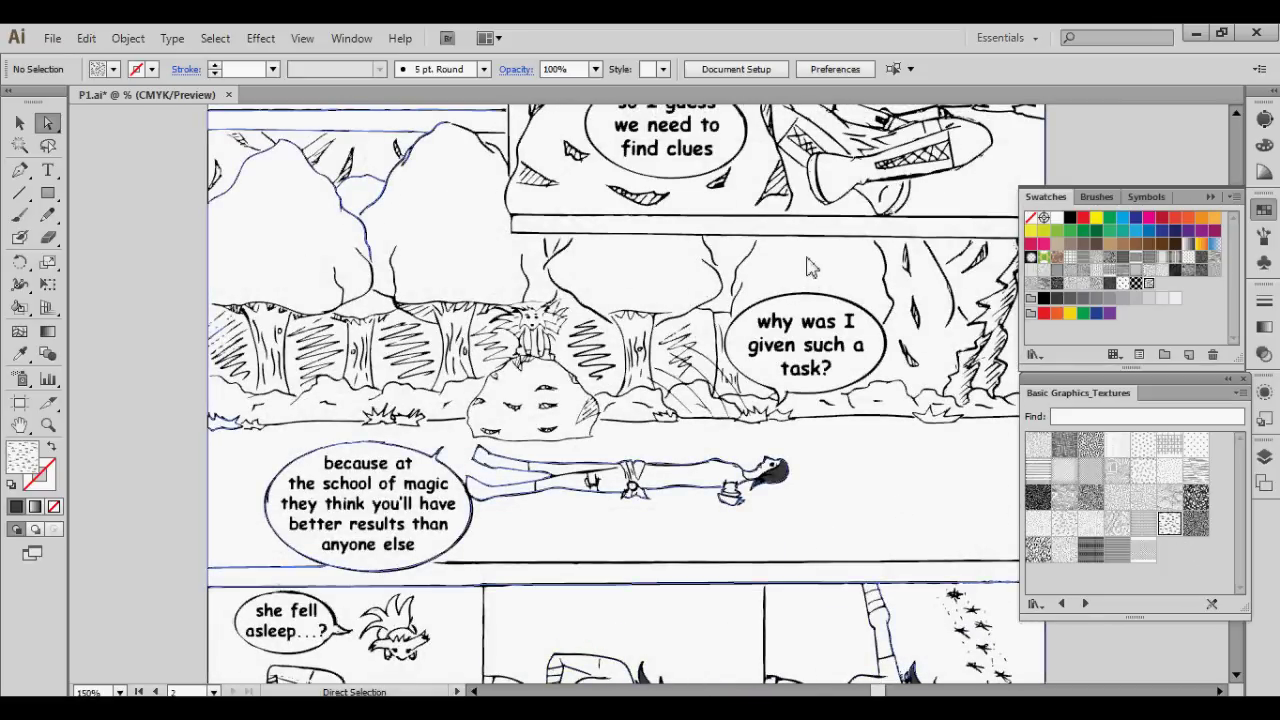
{"action": "left_click", "coordinate": [19, 308]}
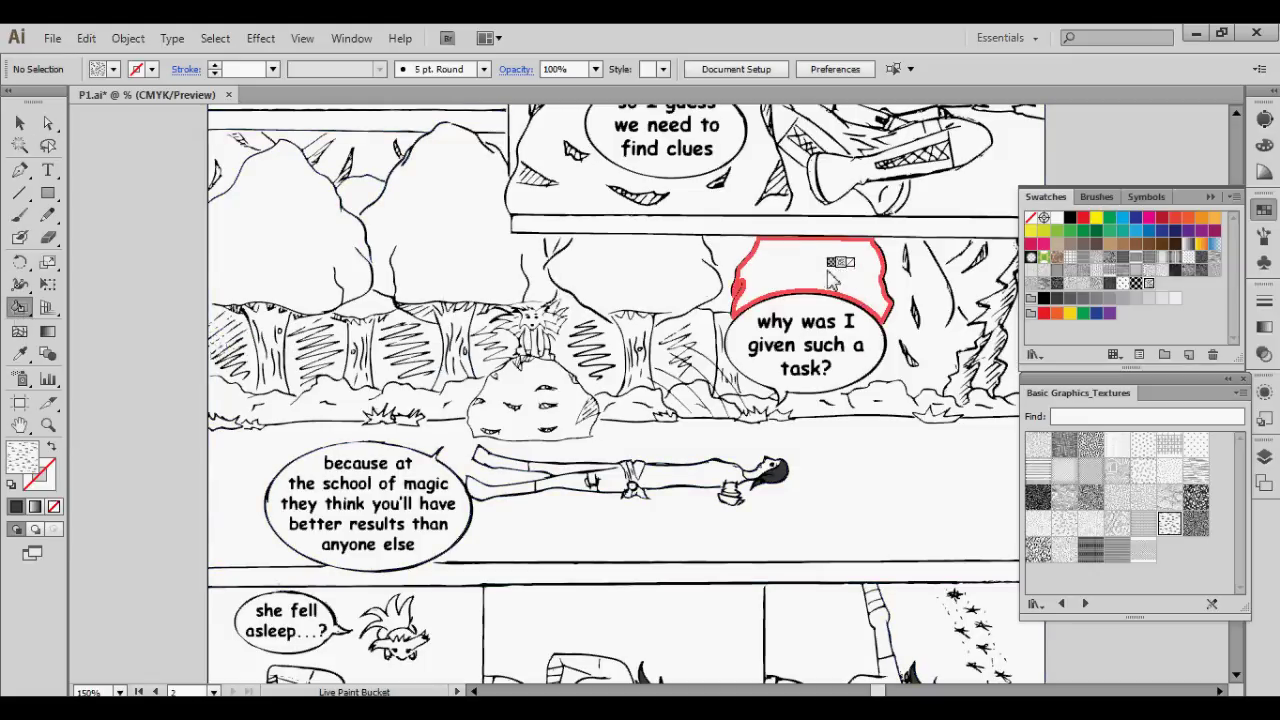
{"action": "left_click", "coordinate": [790, 262]}
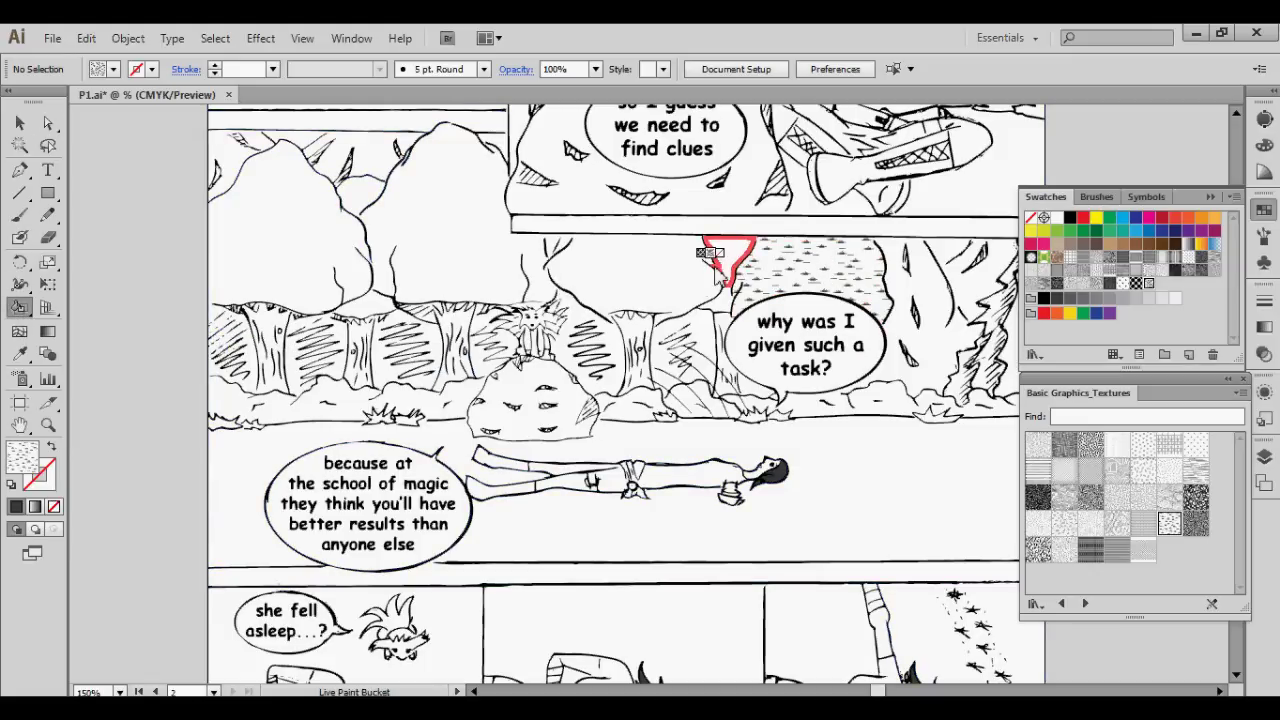
{"action": "left_click", "coordinate": [1196, 497]}
{"action": "left_click", "coordinate": [800, 265]}
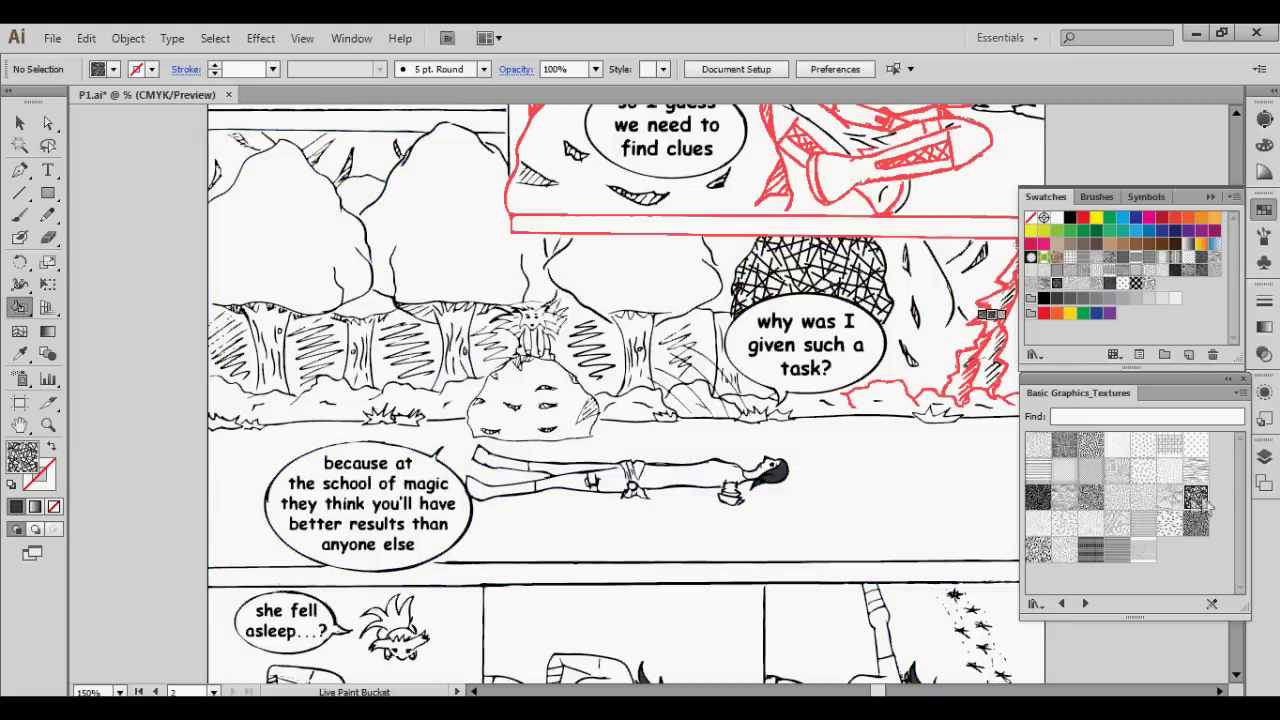
{"action": "left_click", "coordinate": [1169, 470]}
{"action": "left_click", "coordinate": [800, 265]}
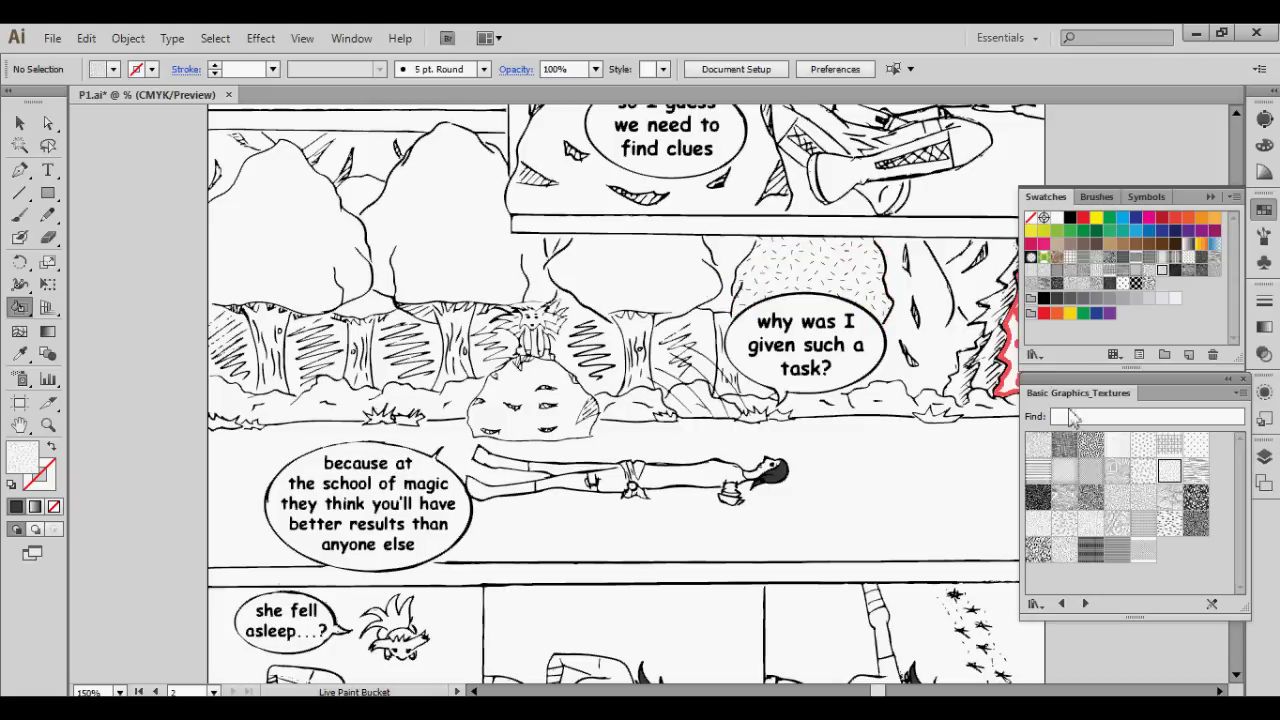
{"action": "left_click", "coordinate": [1116, 470]}
{"action": "left_click", "coordinate": [800, 265]}
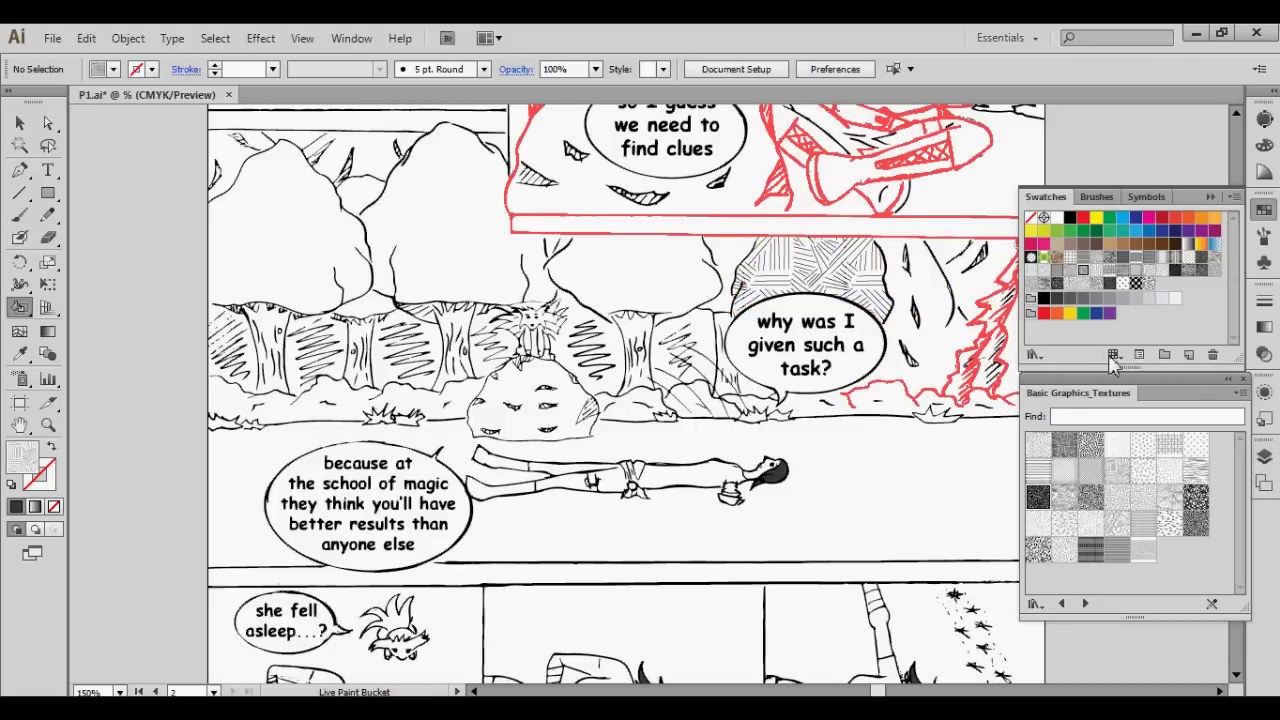
Try vertical stripes and two grid line patterns in the area behind the bubble.
{"action": "left_click", "coordinate": [1062, 603]}
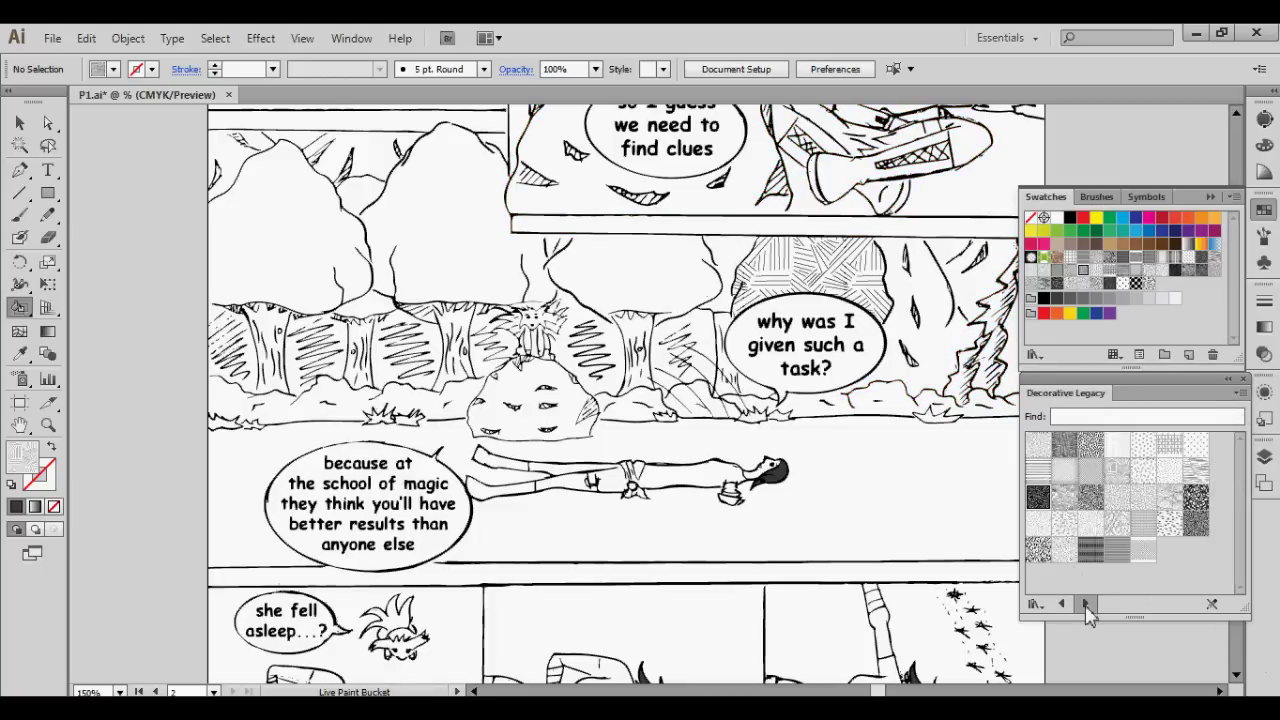
{"action": "left_click", "coordinate": [1062, 603]}
{"action": "left_click", "coordinate": [1062, 603]}
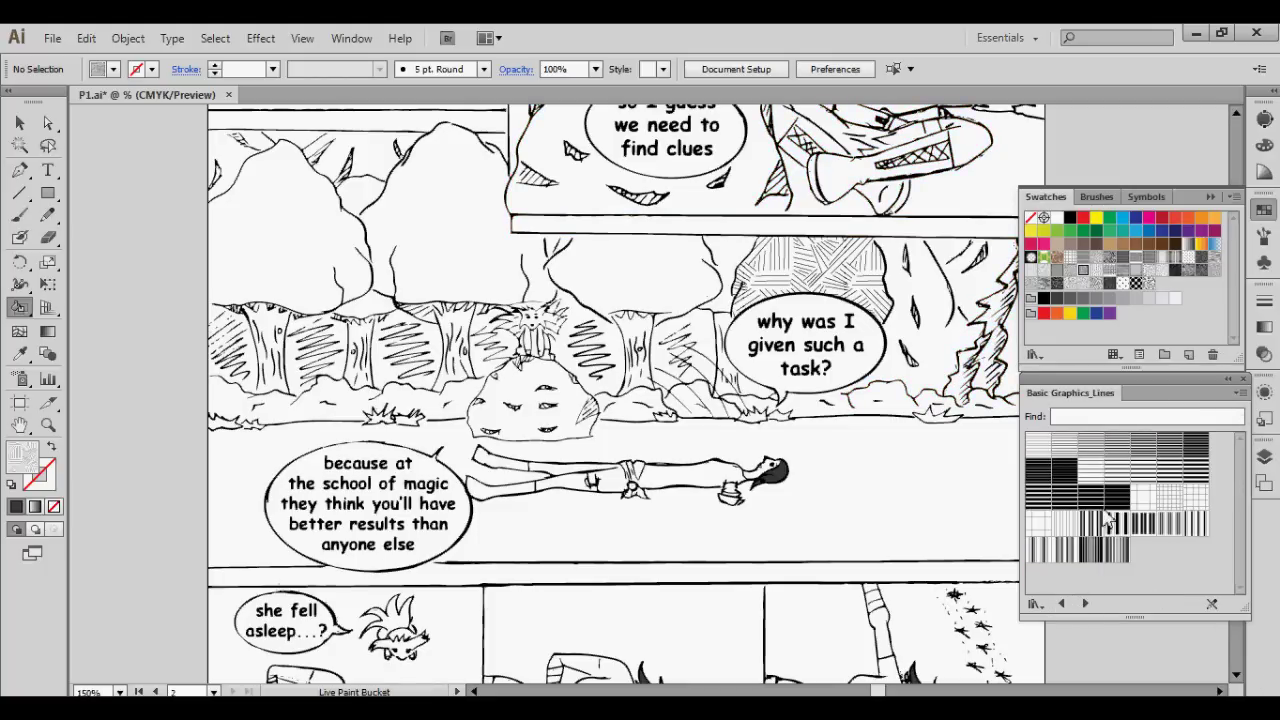
{"action": "left_click", "coordinate": [1098, 525]}
{"action": "left_click", "coordinate": [805, 262]}
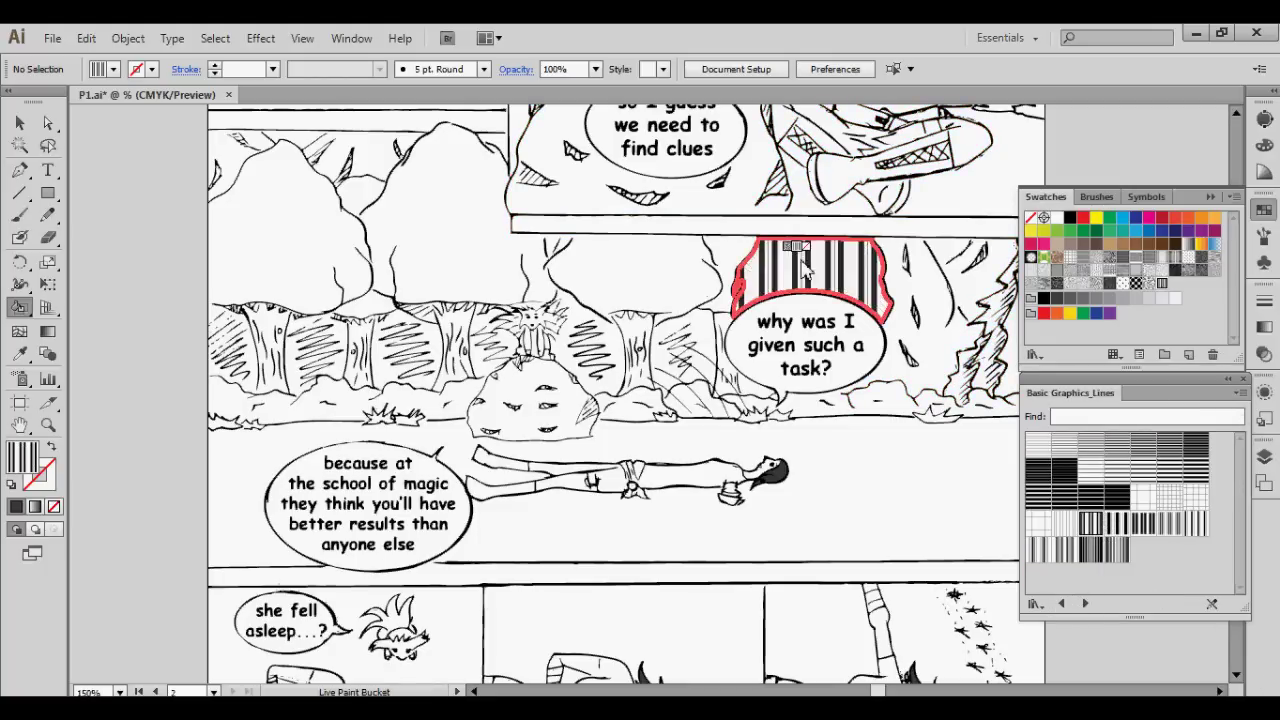
{"action": "left_click", "coordinate": [1140, 495]}
{"action": "left_click", "coordinate": [810, 262]}
{"action": "left_click", "coordinate": [1196, 497]}
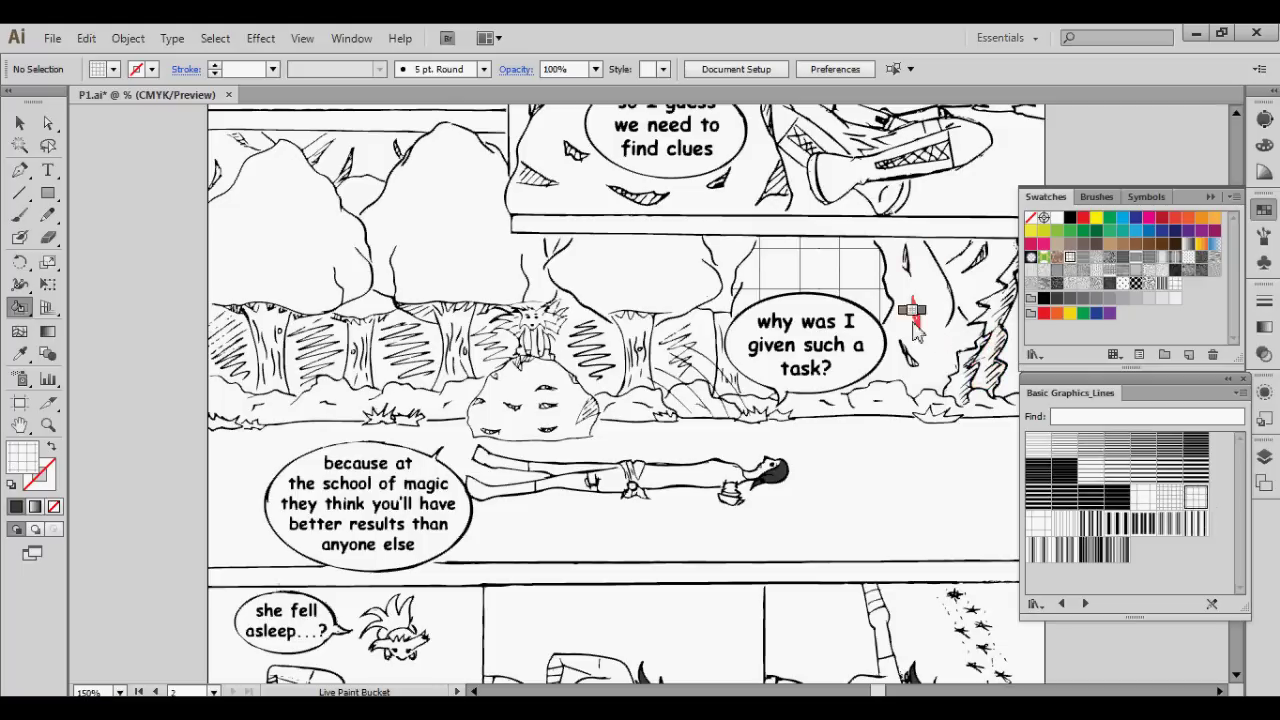
{"action": "left_click", "coordinate": [845, 295]}
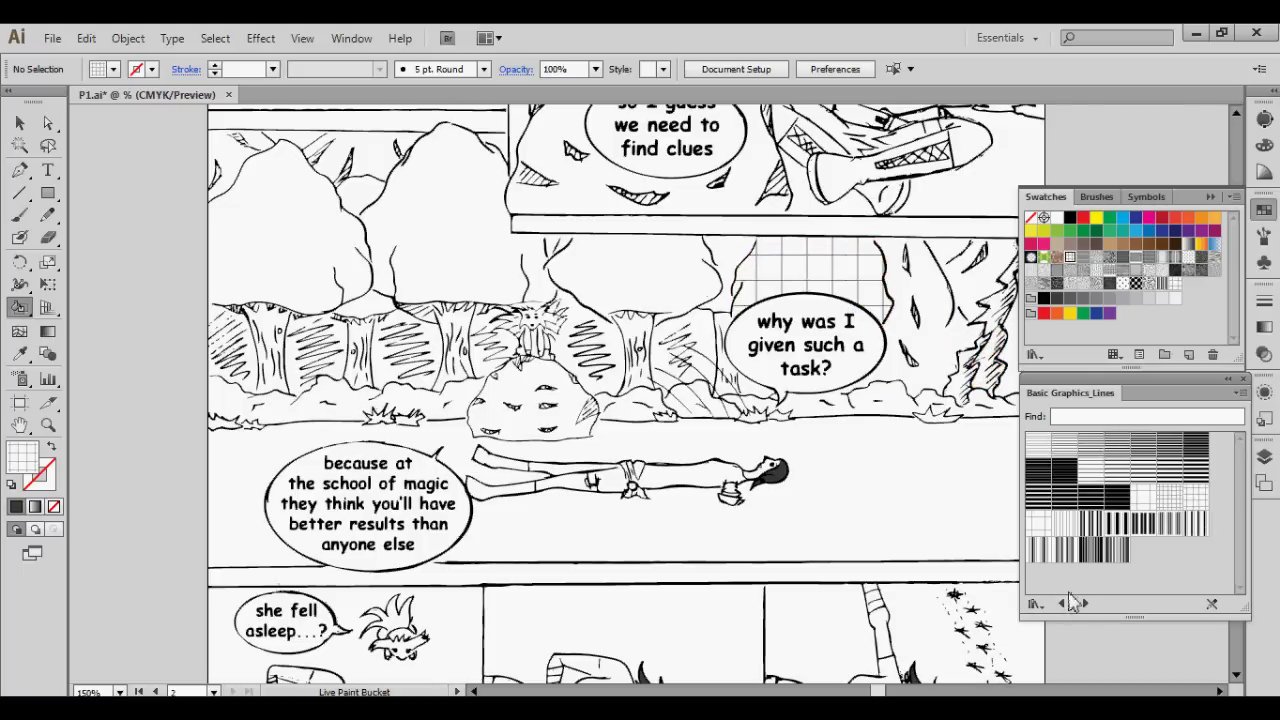
Try a dot pattern and a denser black dot pattern behind the bubble.
{"action": "left_click", "coordinate": [1062, 604]}
{"action": "left_click", "coordinate": [1117, 470]}
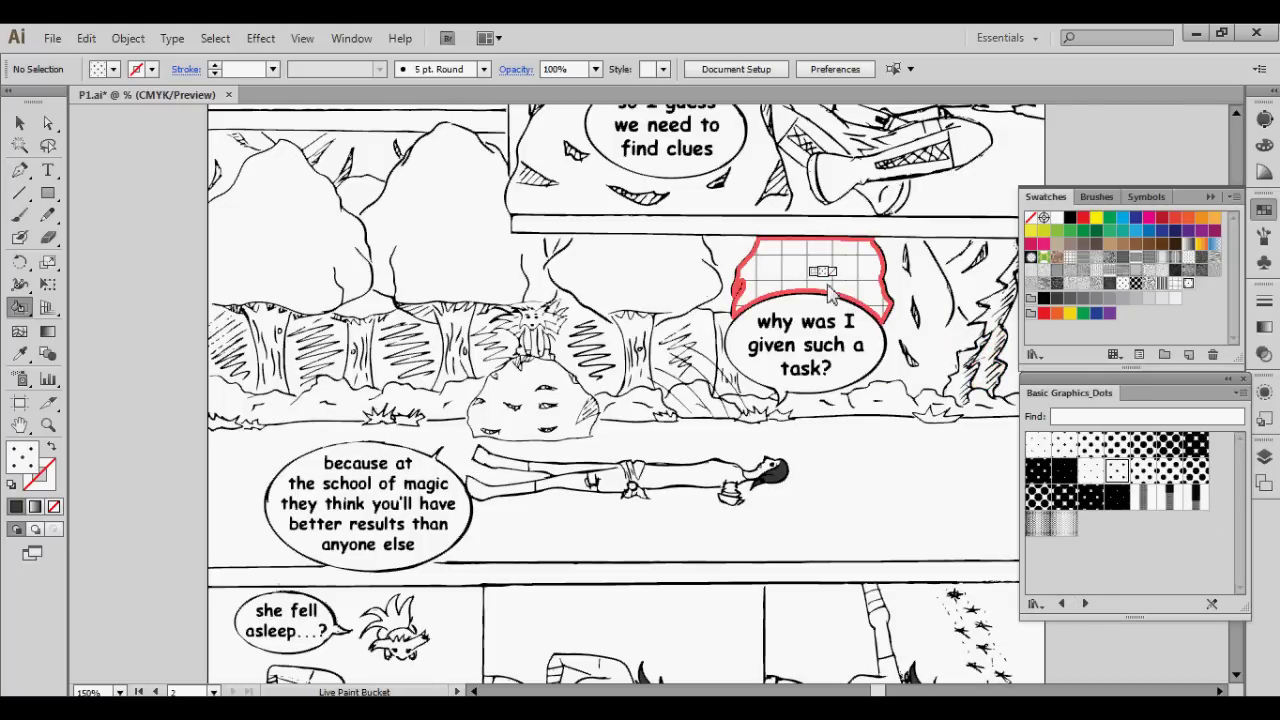
{"action": "left_click", "coordinate": [822, 268]}
{"action": "left_click", "coordinate": [1196, 497]}
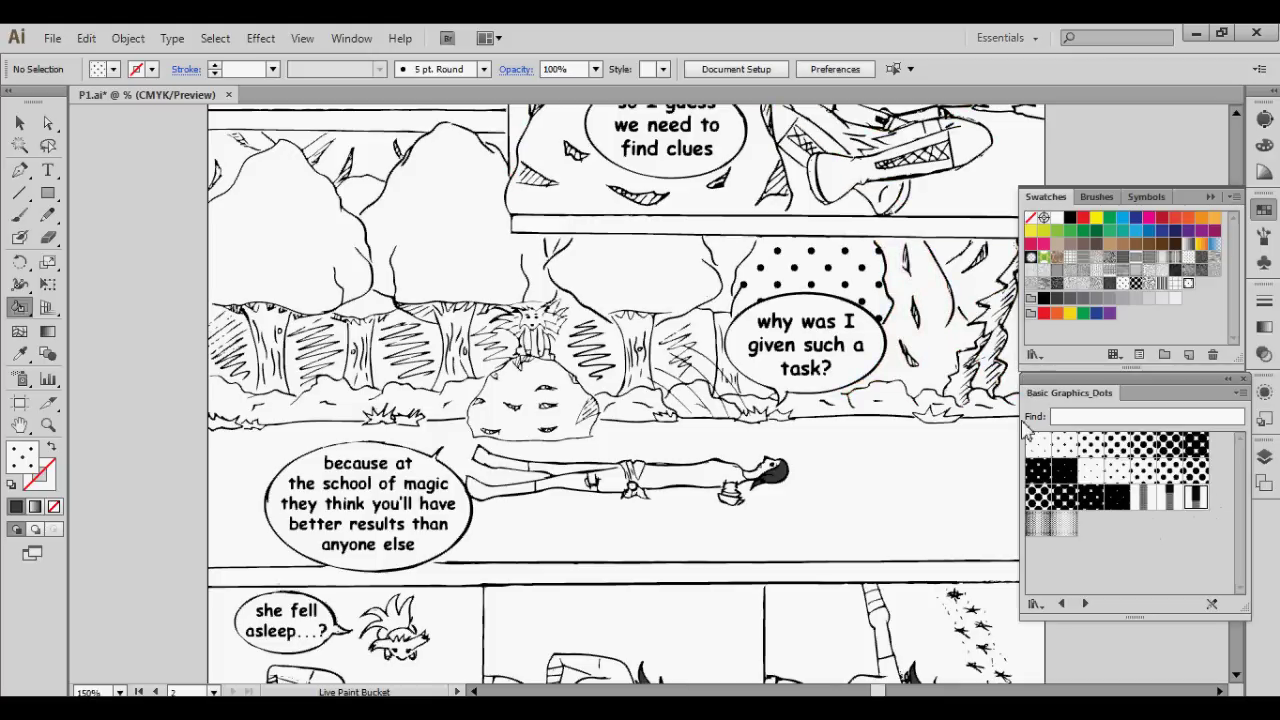
{"action": "left_click", "coordinate": [800, 278]}
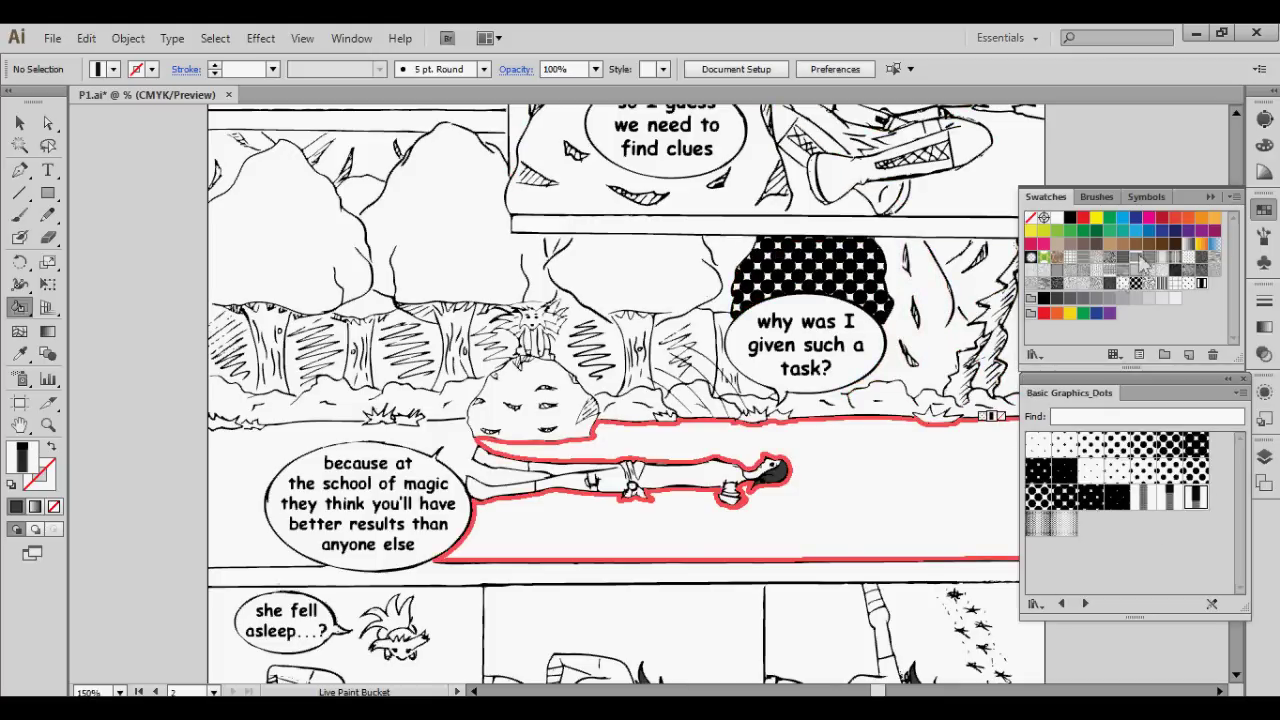
Try grey, horizontal-line and dotted textures, ending with the dark spotted texture.
{"action": "left_click", "coordinate": [1084, 604]}
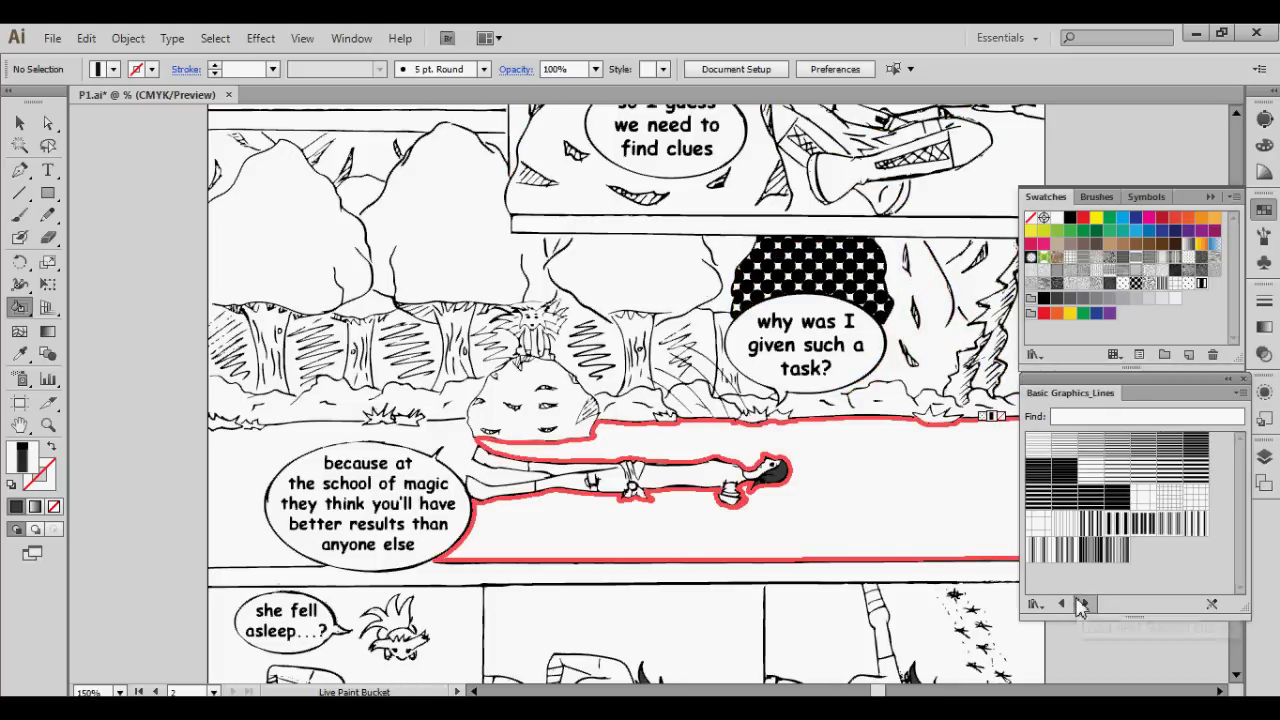
{"action": "left_click", "coordinate": [1082, 605]}
{"action": "left_click", "coordinate": [1082, 605]}
{"action": "left_click", "coordinate": [1063, 604]}
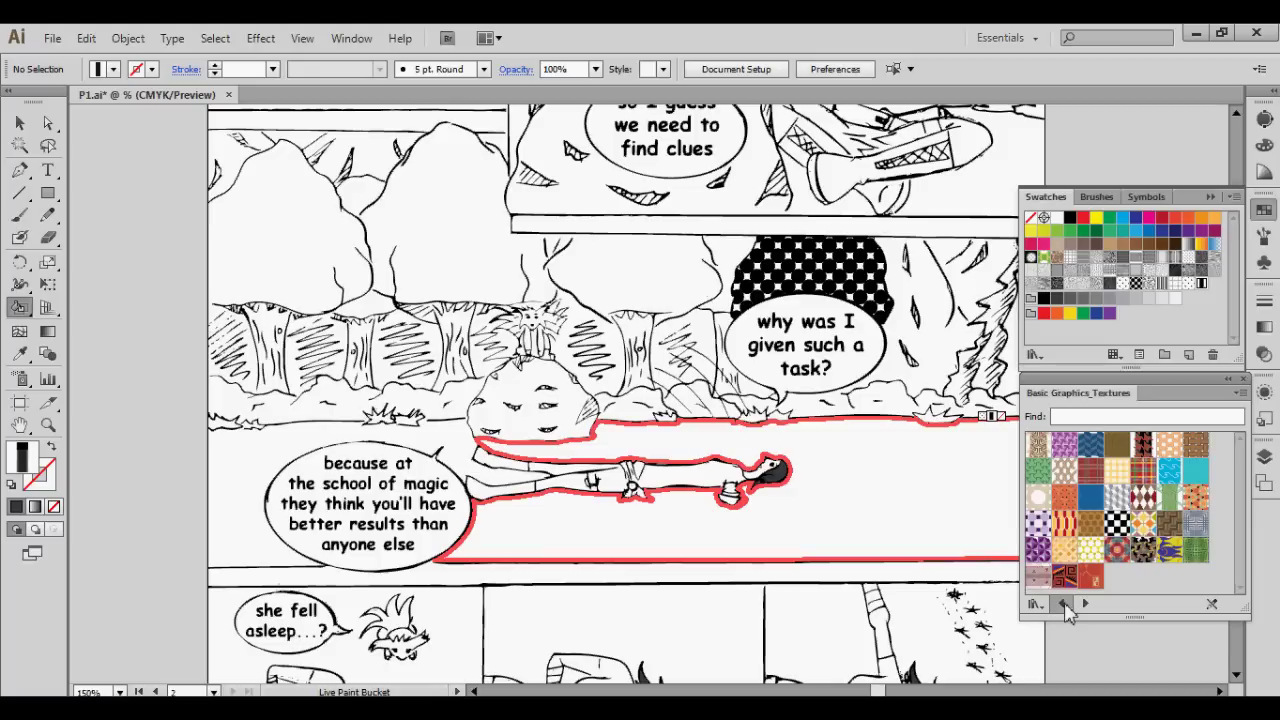
{"action": "left_click", "coordinate": [836, 340]}
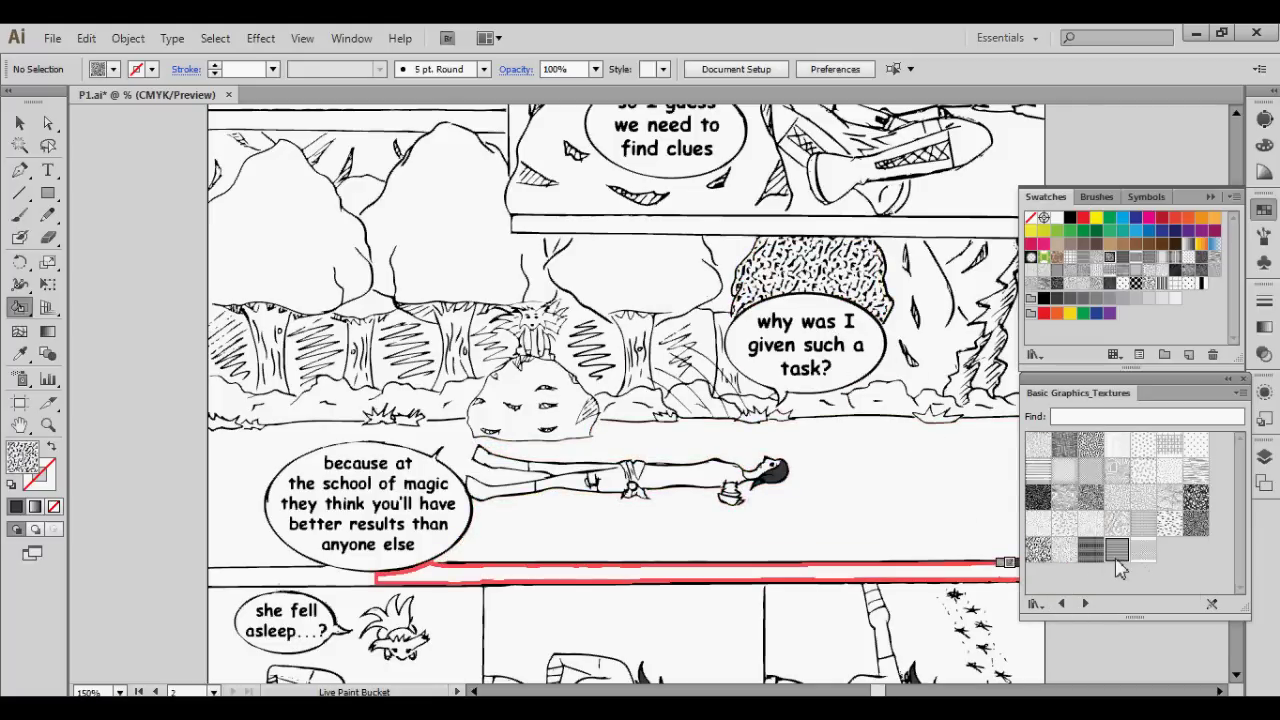
{"action": "left_click", "coordinate": [1117, 549]}
{"action": "left_click", "coordinate": [840, 250]}
{"action": "left_click", "coordinate": [1196, 522]}
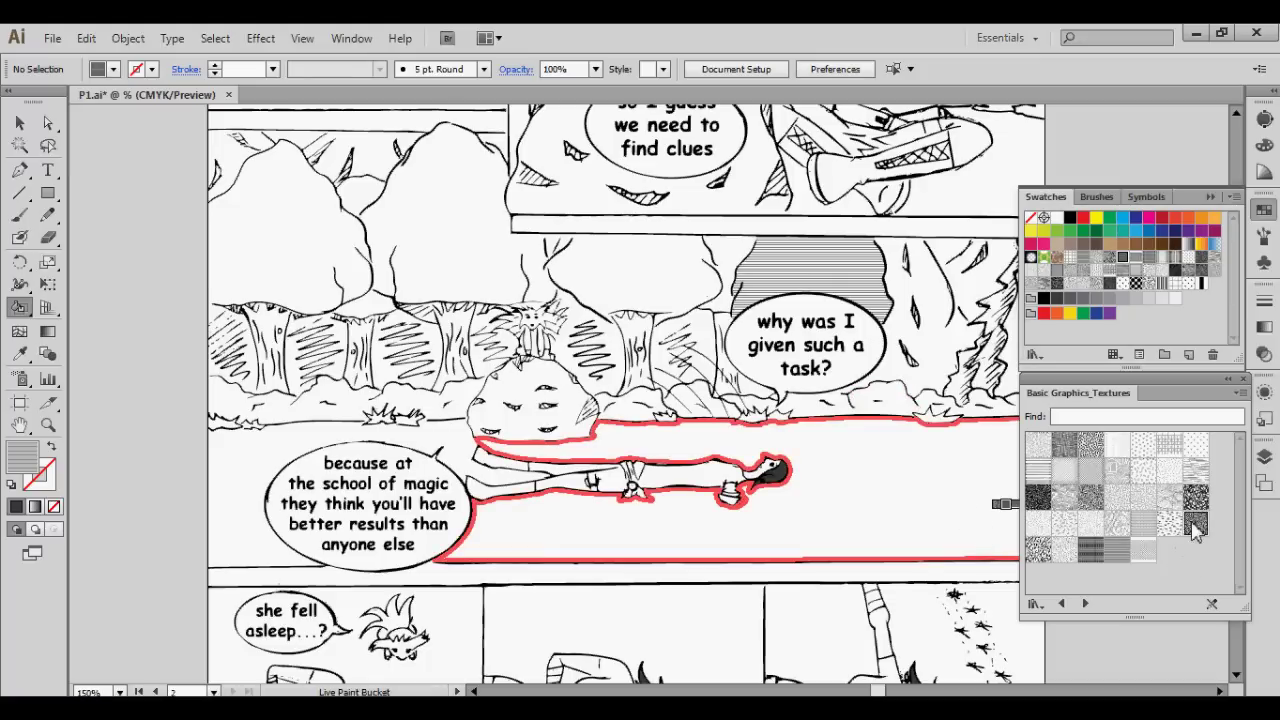
{"action": "left_click", "coordinate": [809, 265]}
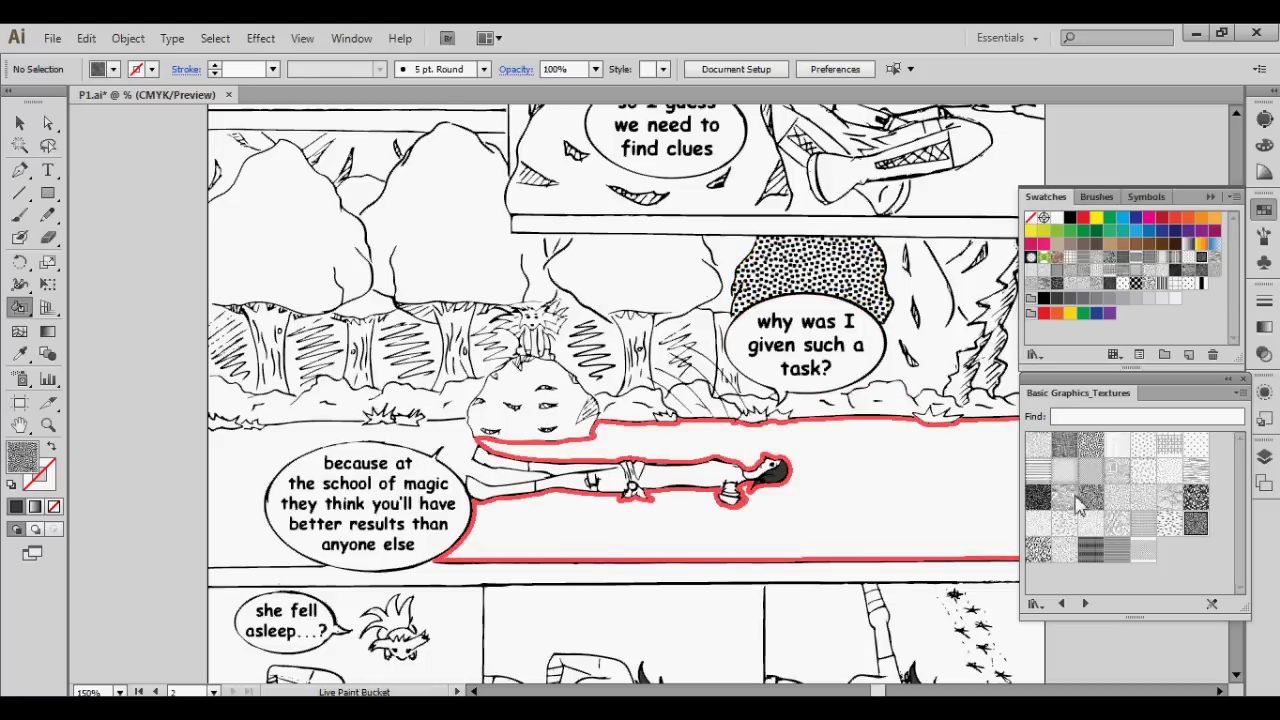
{"action": "left_click", "coordinate": [1038, 497]}
{"action": "left_click", "coordinate": [805, 265]}
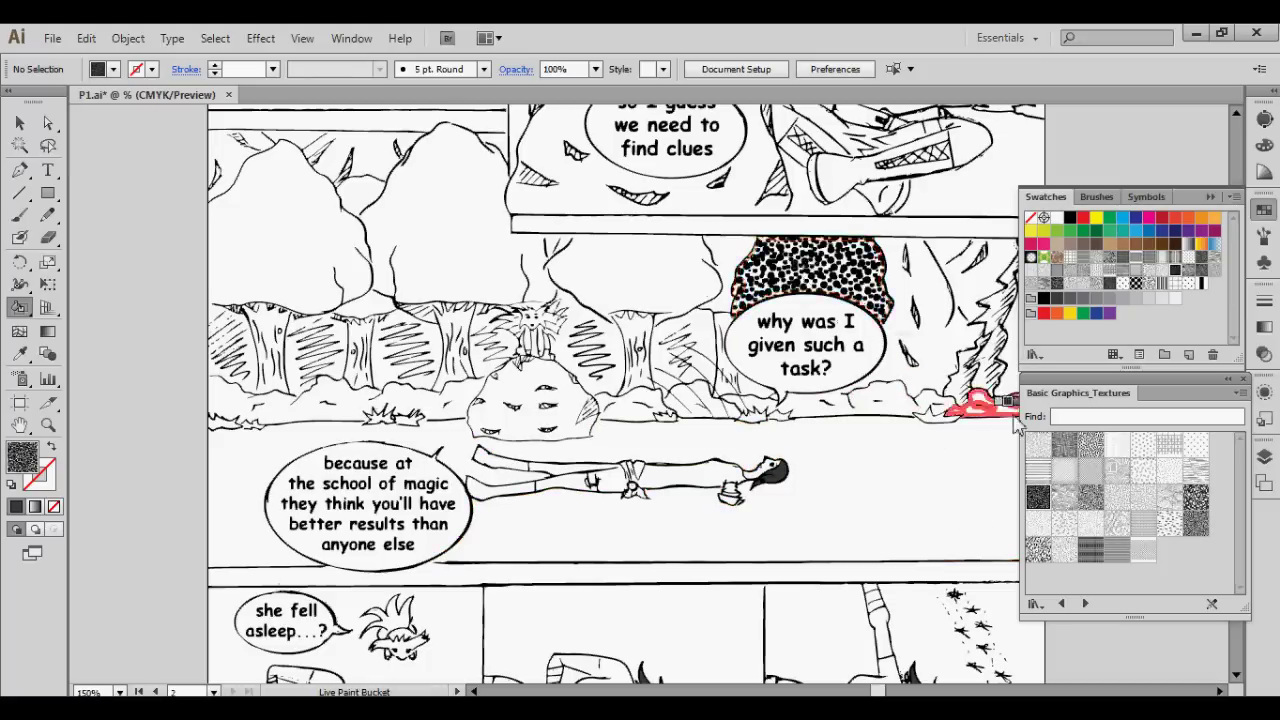
{"action": "scroll", "coordinate": [980, 428], "scroll_direction": "down", "scroll_amount": 1}
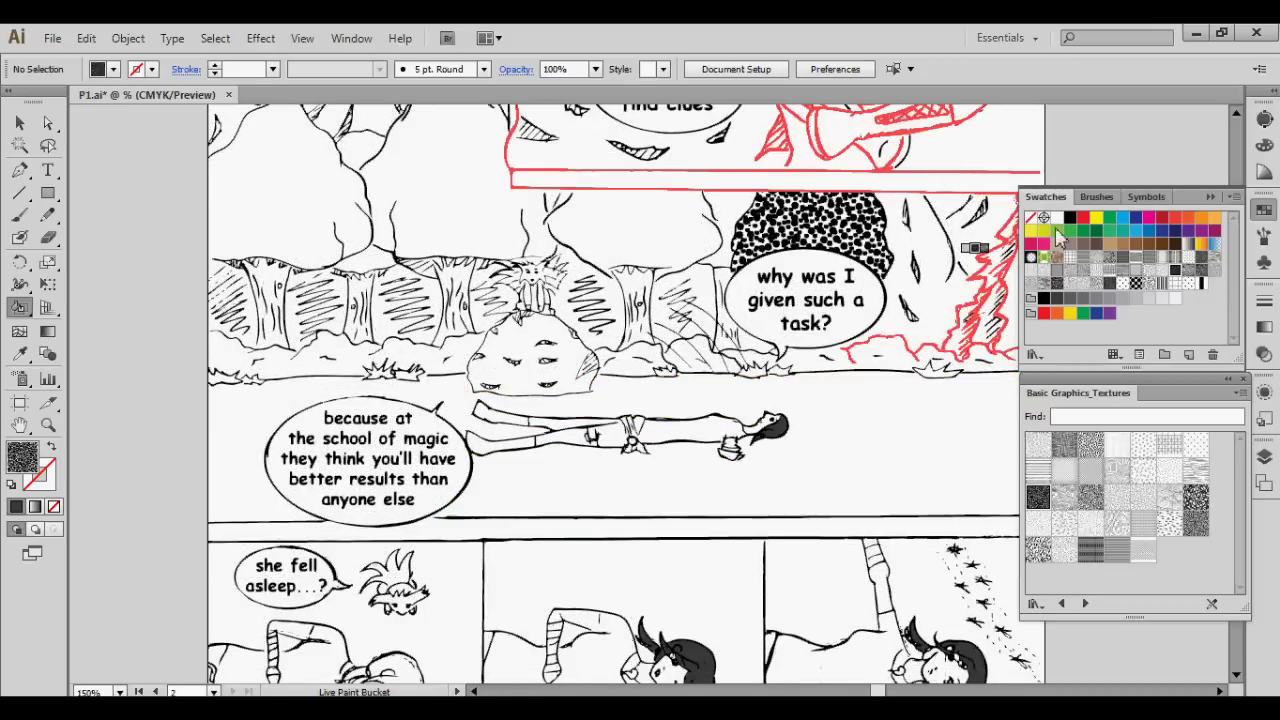
Set the fill to None and clear the texture from the region behind the bubble.
{"action": "left_click", "coordinate": [1032, 224]}
{"action": "left_click", "coordinate": [814, 209]}
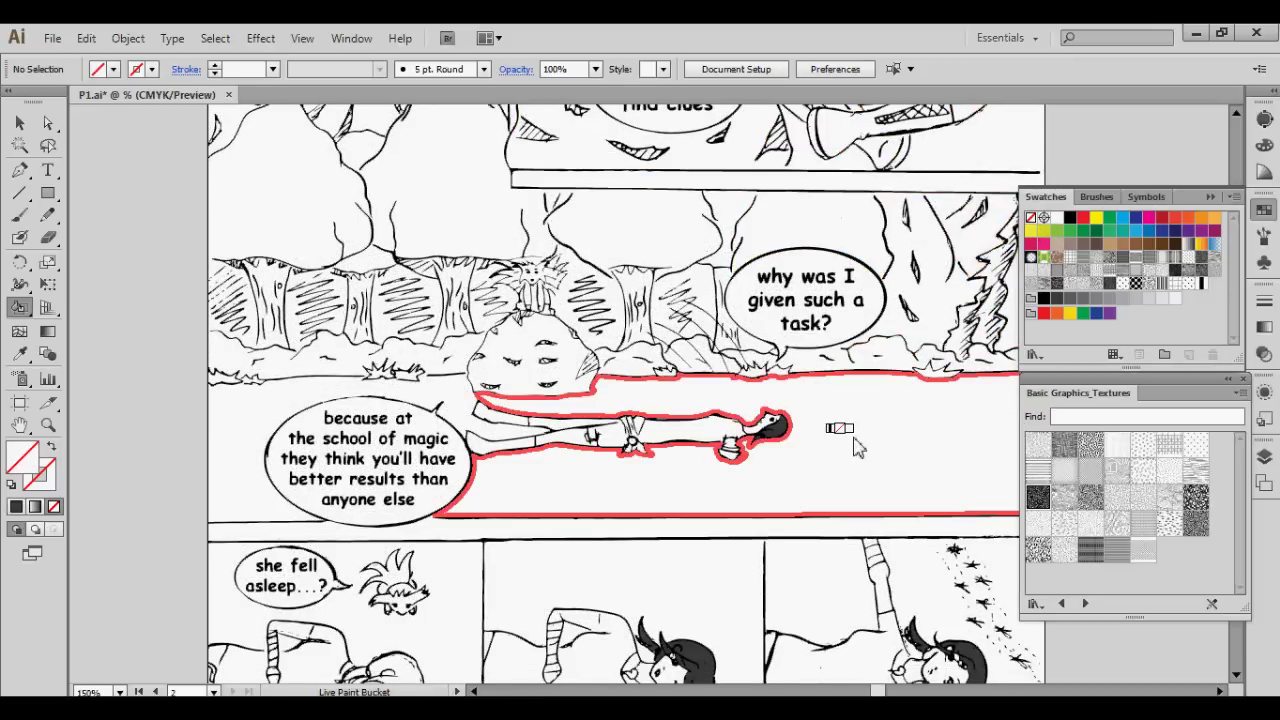
{"action": "scroll", "coordinate": [890, 415], "scroll_direction": "down", "scroll_amount": 1}
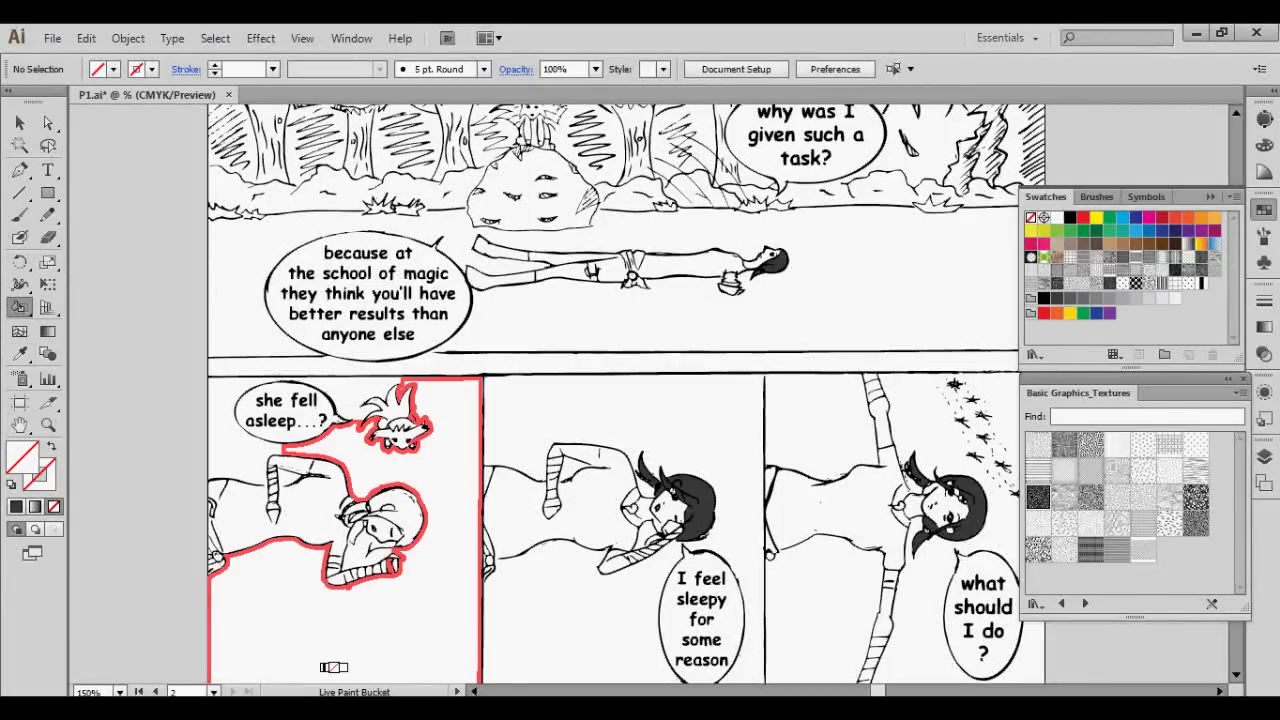
{"action": "scroll", "coordinate": [334, 667], "scroll_direction": "right", "scroll_amount": 2}
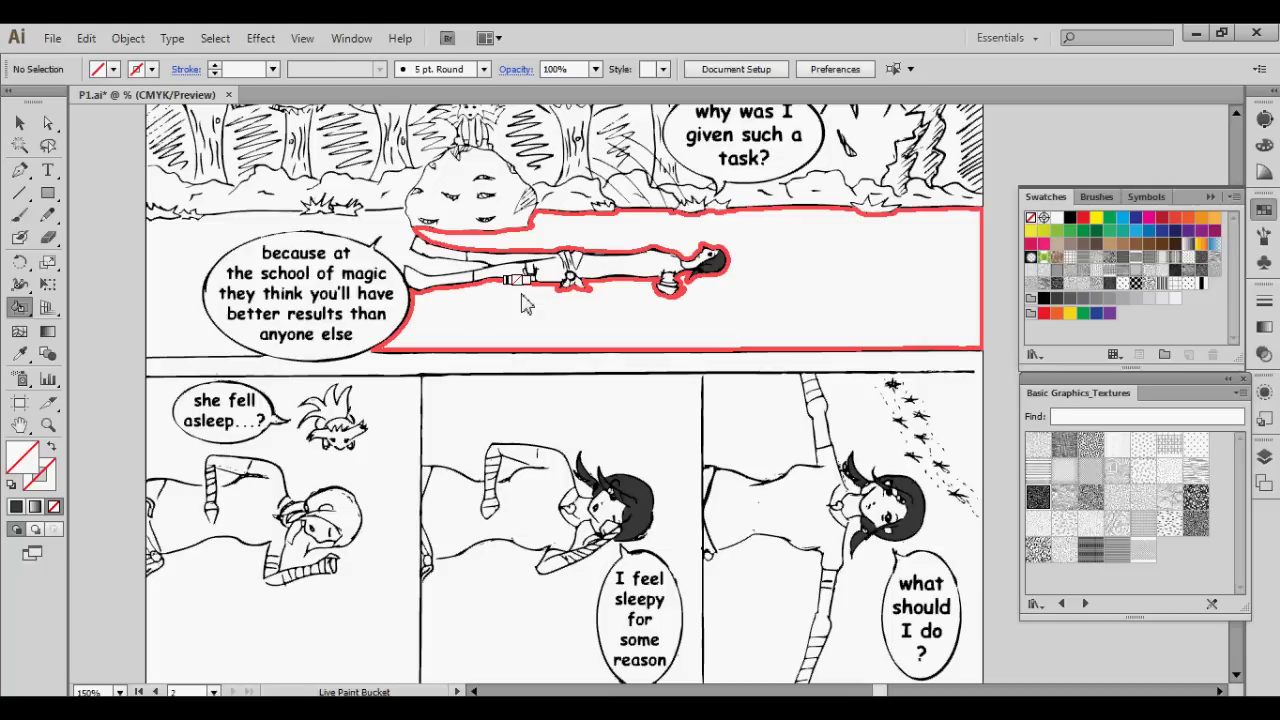
{"action": "scroll", "coordinate": [525, 305], "scroll_direction": "up", "scroll_amount": 3}
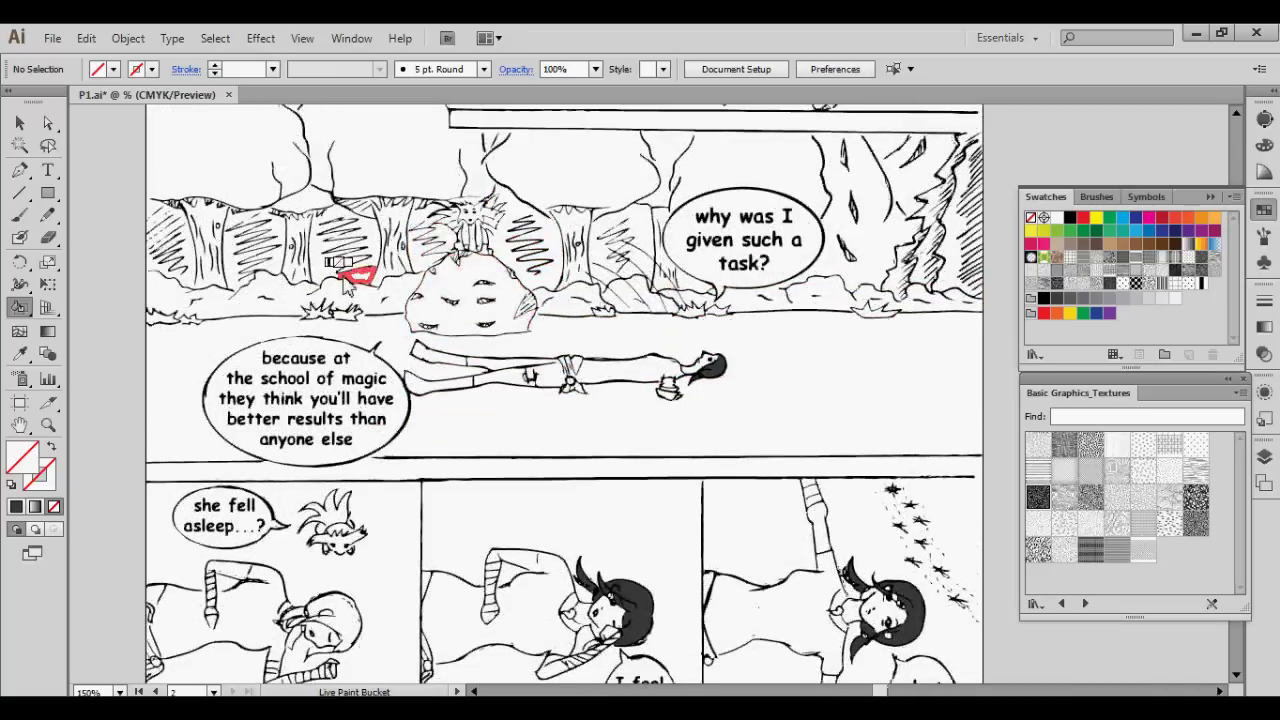
{"action": "scroll", "coordinate": [548, 285], "scroll_direction": "up", "scroll_amount": 2}
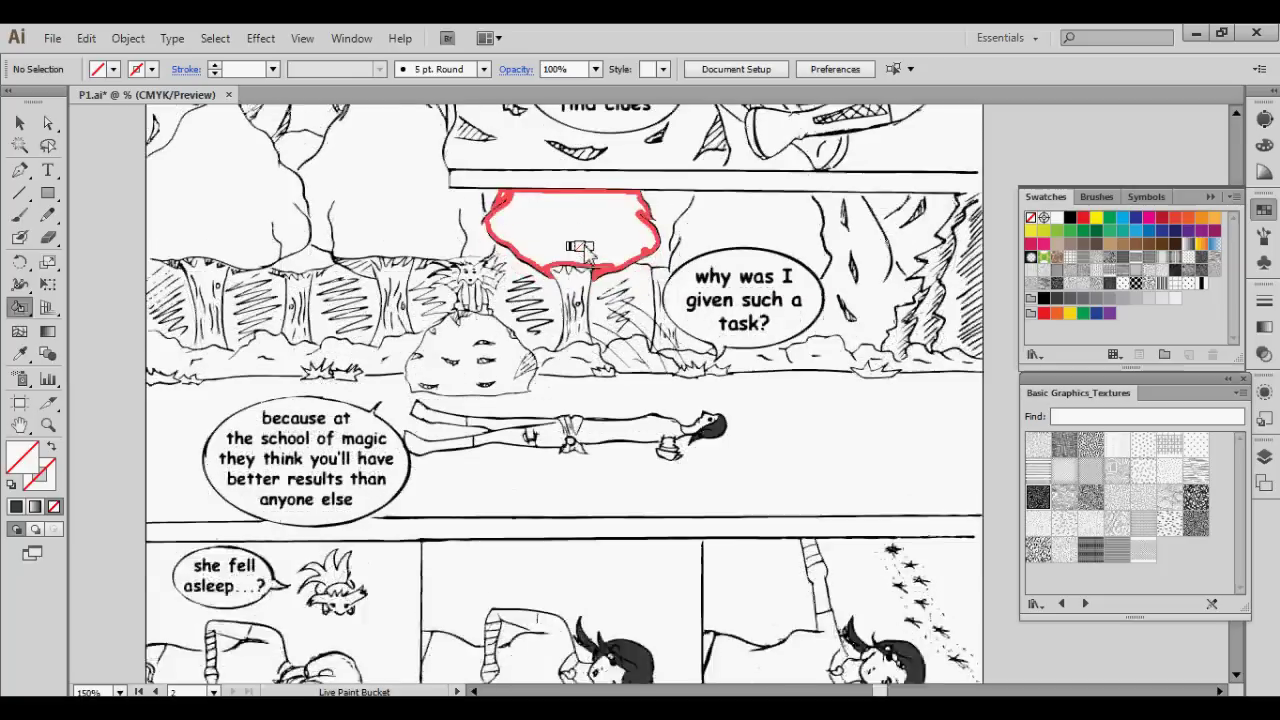
{"action": "scroll", "coordinate": [540, 318], "scroll_direction": "up", "scroll_amount": 2}
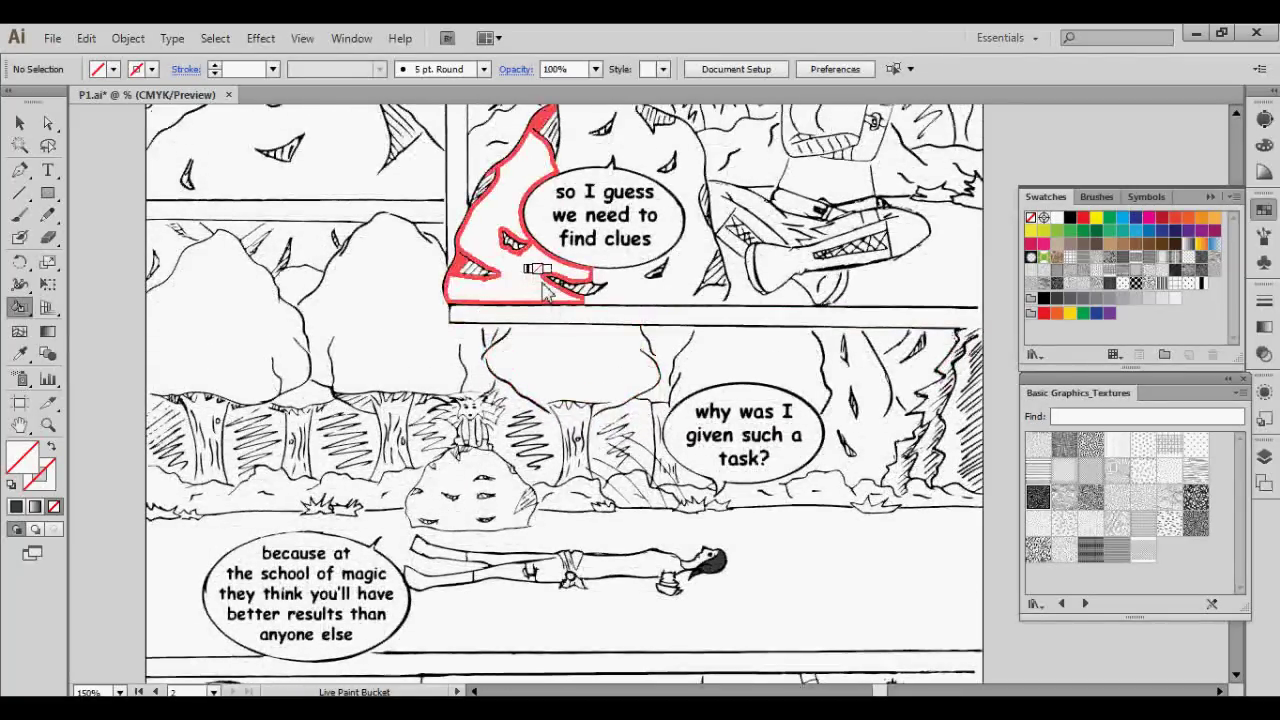
{"action": "scroll", "coordinate": [545, 290], "scroll_direction": "up", "scroll_amount": 2}
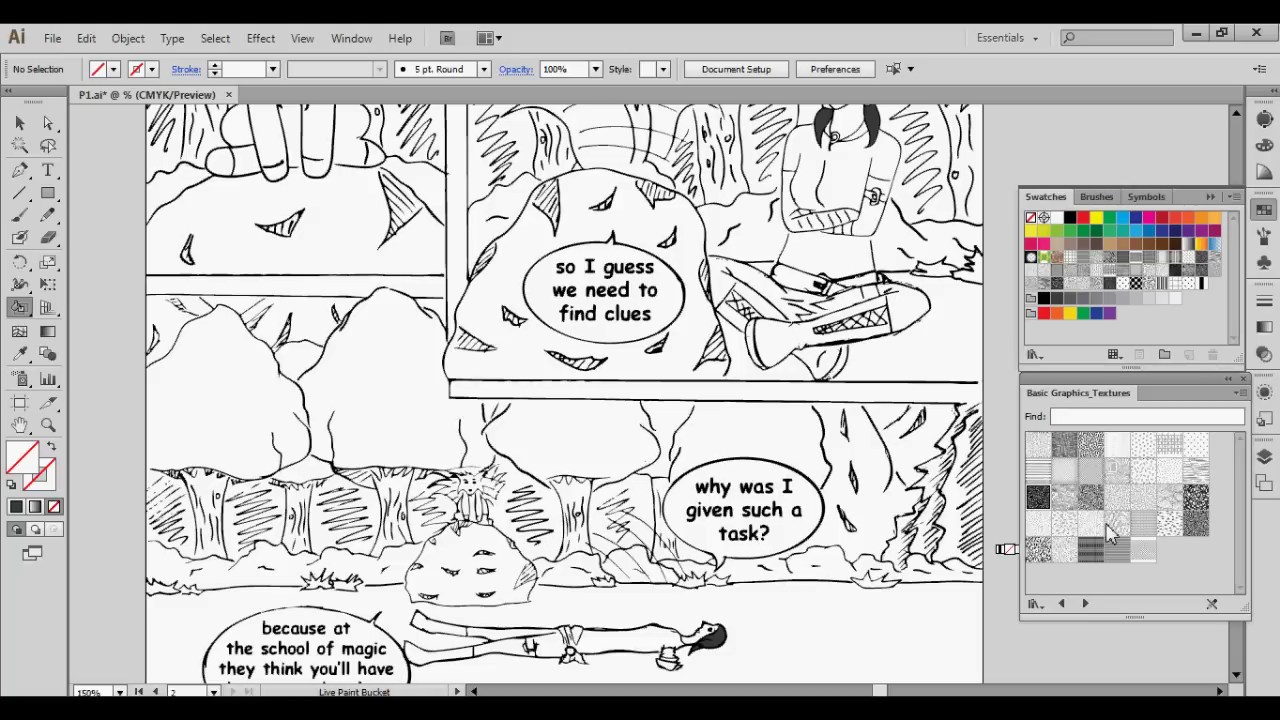
Zoom to 200% on the top panel and paint the seated girl's hair black.
{"action": "scroll", "coordinate": [1000, 420], "scroll_direction": "up", "scroll_amount": 5}
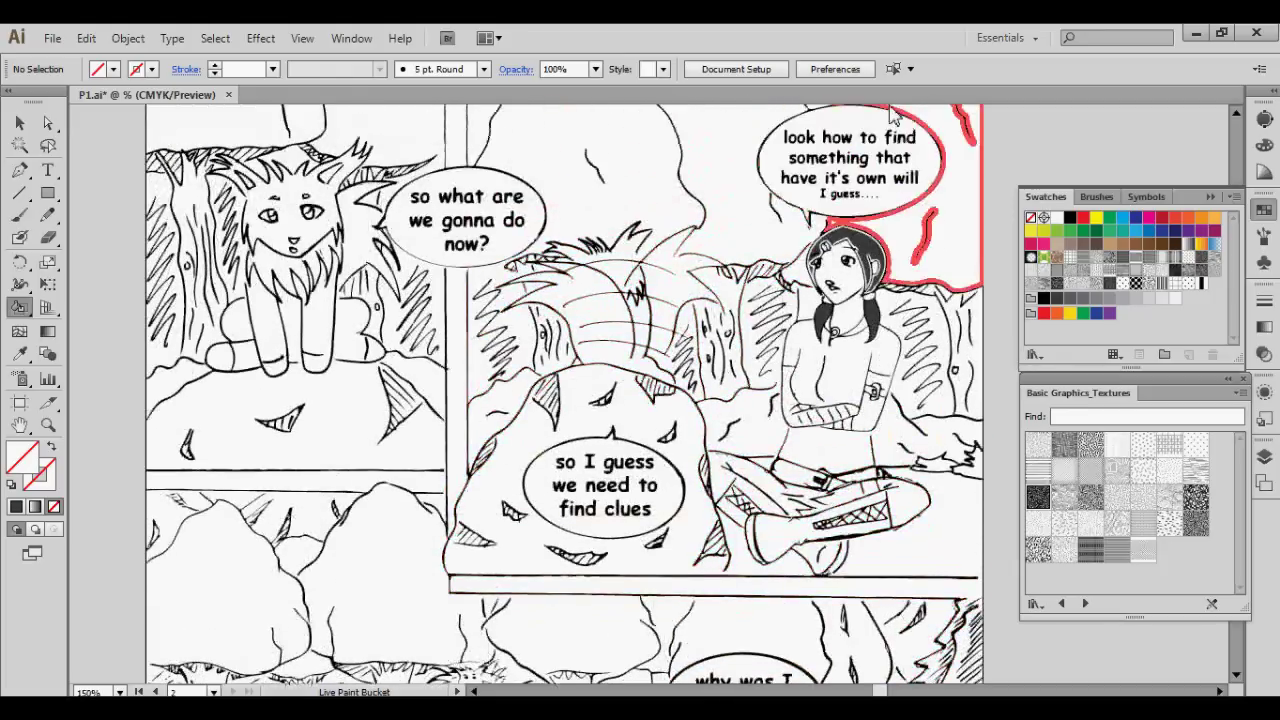
{"action": "key", "text": "ctrl+equal"}
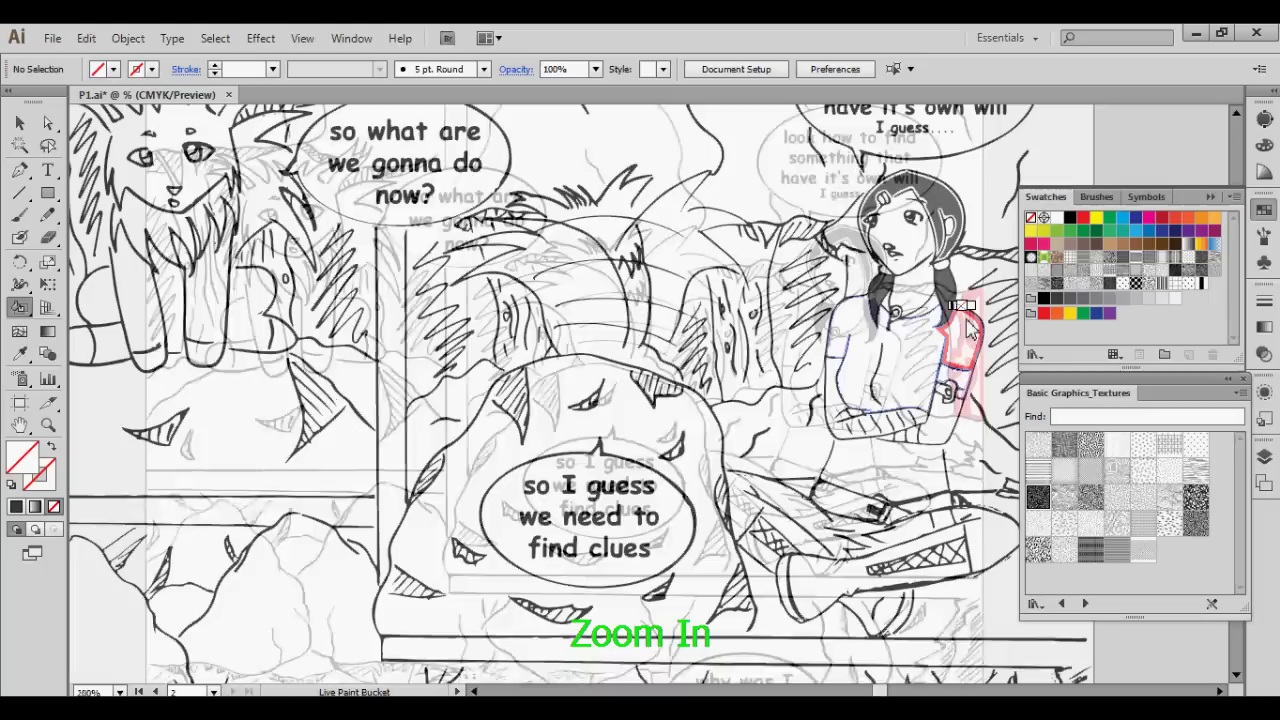
{"action": "scroll", "coordinate": [968, 330], "scroll_direction": "up", "scroll_amount": 1}
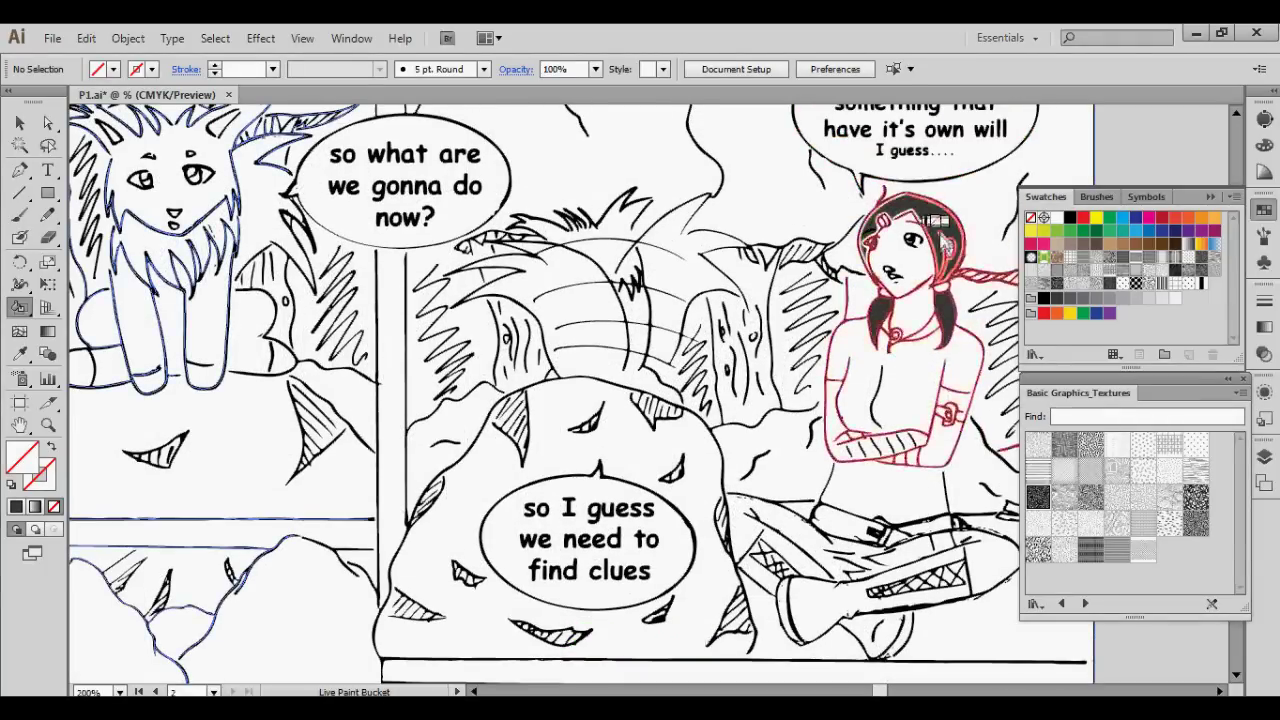
{"action": "left_click", "coordinate": [1070, 217]}
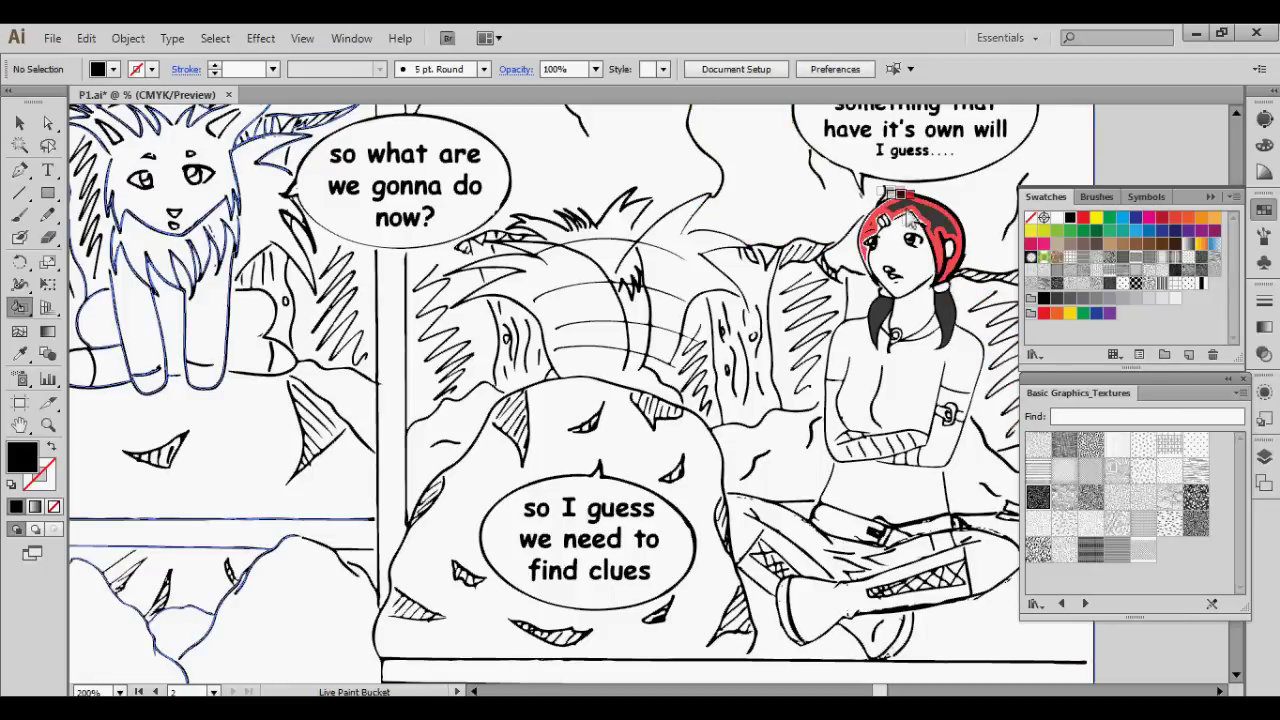
{"action": "left_click", "coordinate": [905, 218]}
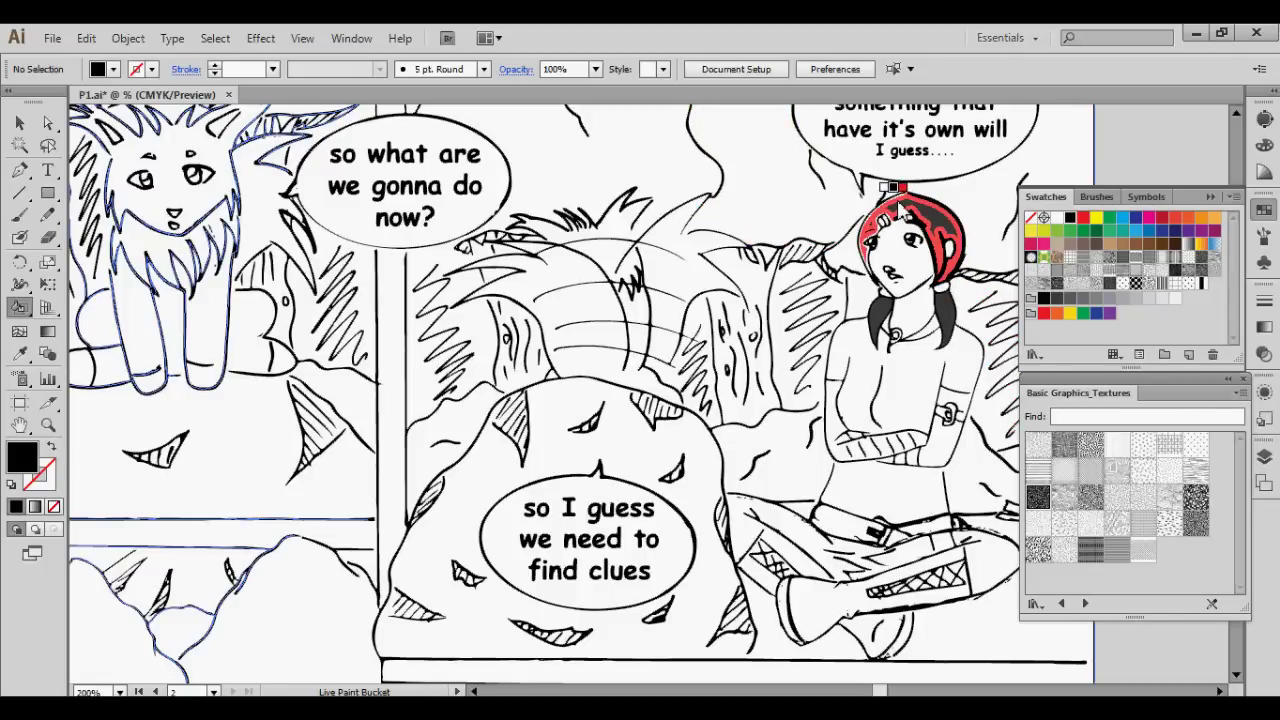